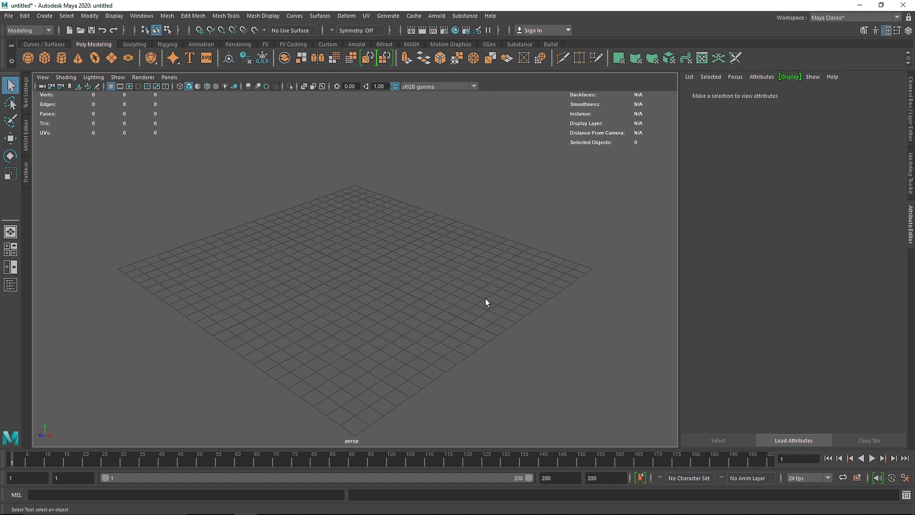
Step: Create a polygon cube at the origin and rename it CU_1
left_click(44, 58)
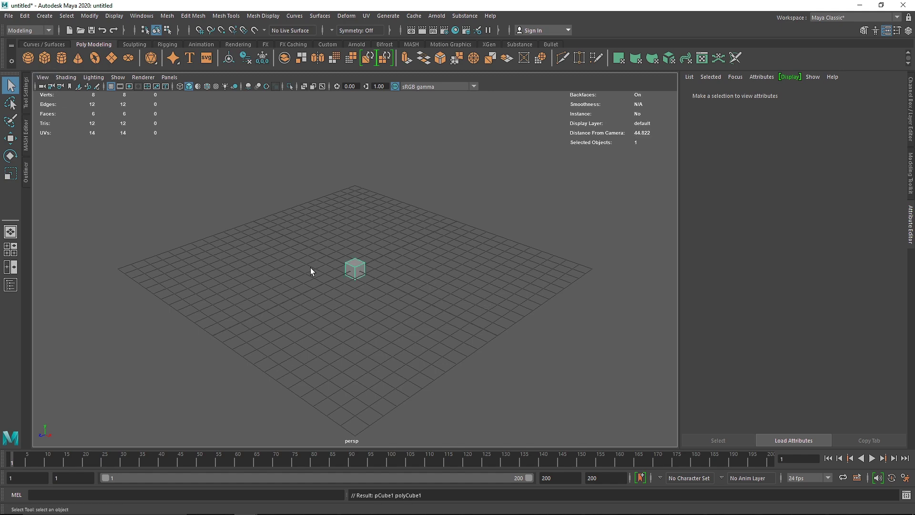
left_click_drag(310, 267, 339, 278, "alt")
scroll(367, 270, "up", 5)
left_click(411, 44)
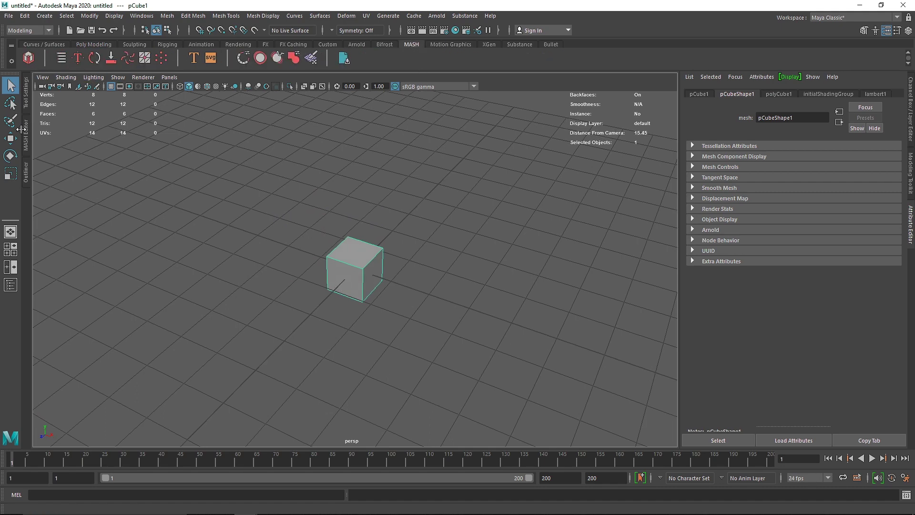
left_click(26, 172)
double_click(79, 145)
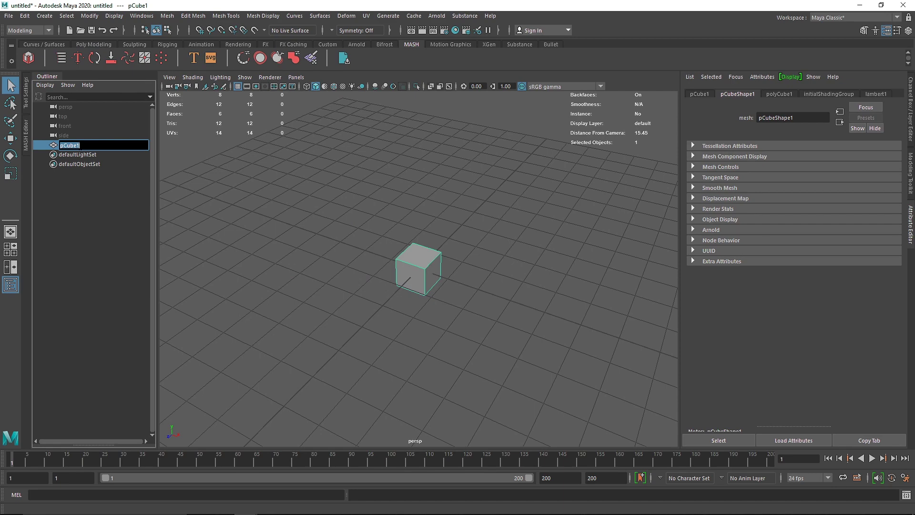
type("cu_1")
key("Return")
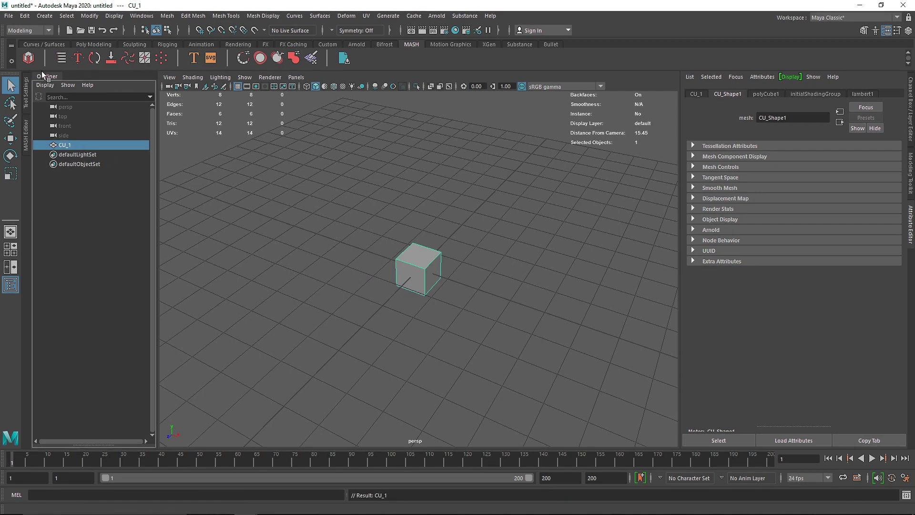
Step: Create a MASH network from the CU_1 cube and review the settings of its Repro node
scroll(550, 282, "down", 6)
middle_click_drag(551, 282, 441, 294, "alt")
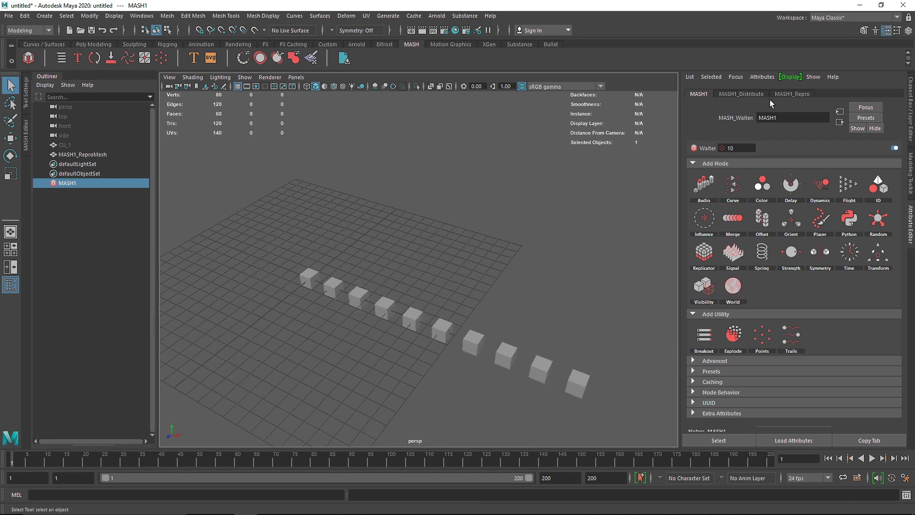
left_click(798, 94)
left_click_drag(432, 223, 467, 212, "alt")
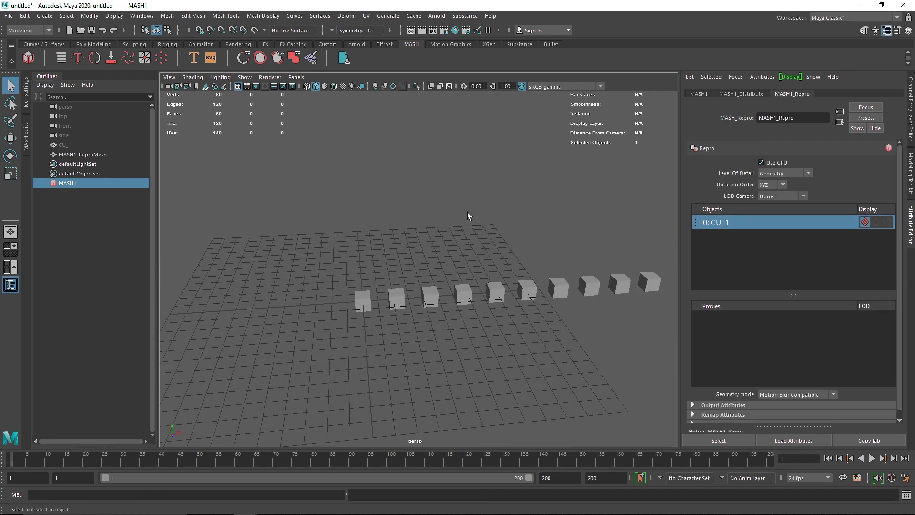
Step: Change the MASH network's distribution type to Grid
left_click(739, 94)
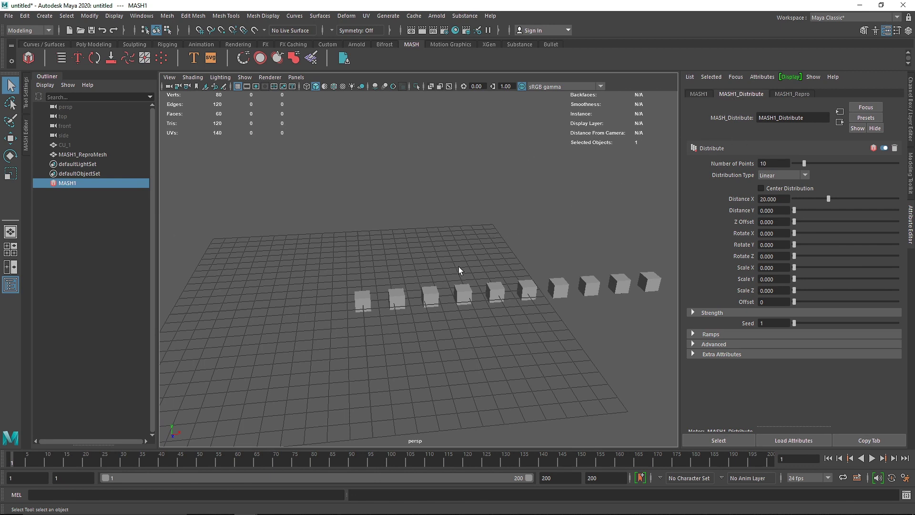
left_click(773, 173)
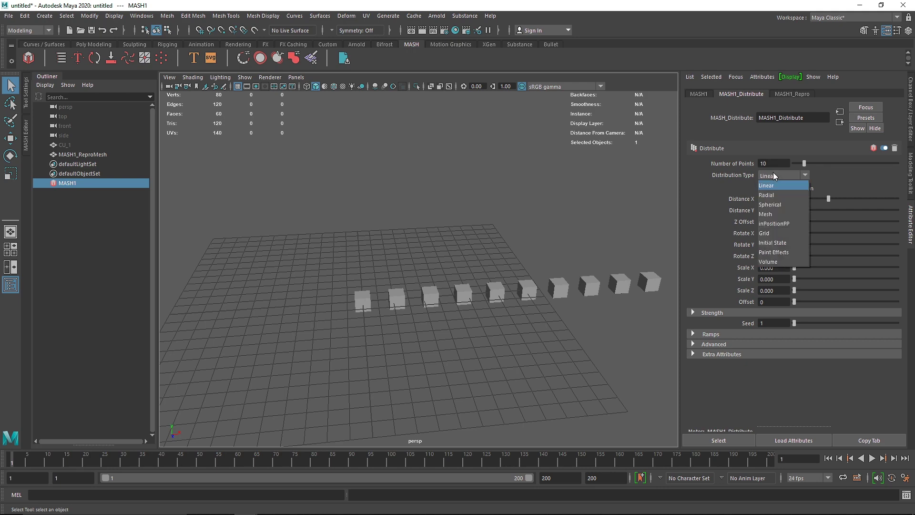
left_click(769, 234)
left_click_drag(443, 242, 402, 255, "alt")
scroll(402, 255, "up", 5)
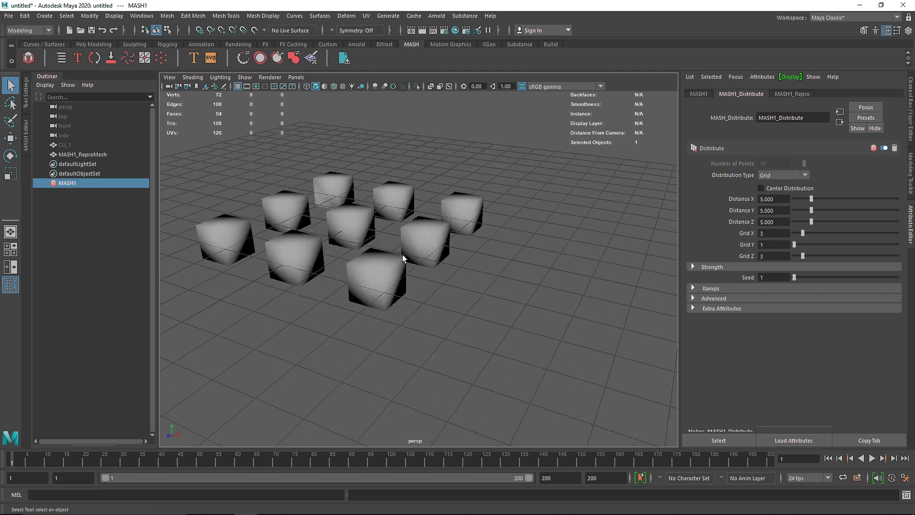
Step: Harden the edges of the MASH instance mesh and clear the selection
left_click(367, 223)
right_click_drag(361, 220, 485, 271, "shift")
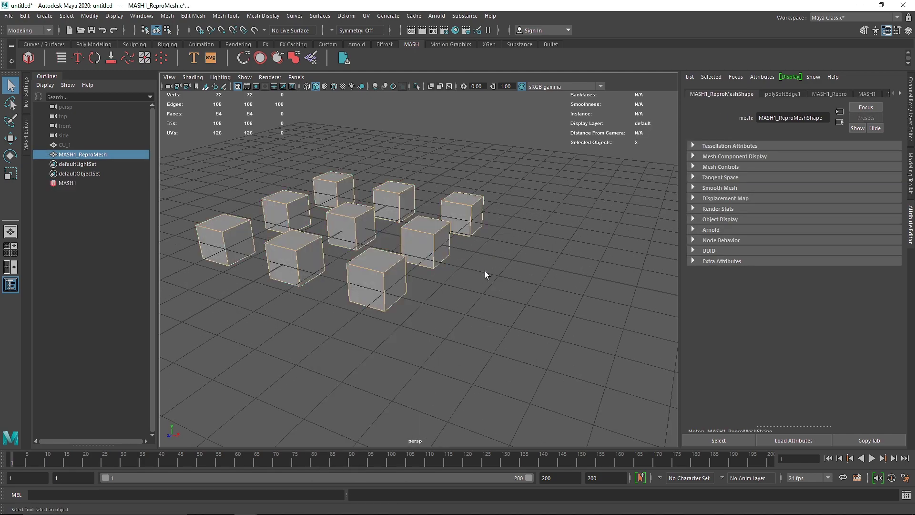
left_click(485, 271)
mouse_move(484, 271)
left_mouse_down("alt")
mouse_move(394, 290)
mouse_move(474, 235)
mouse_move(409, 265)
left_mouse_up("alt")
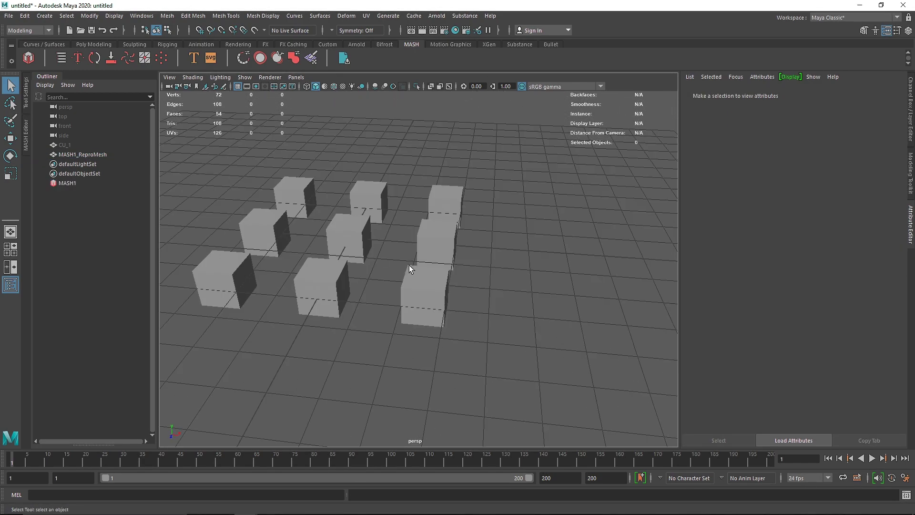
Step: Set Grid Y to 3 on the MASH1 Distribute node
left_click(357, 241)
left_click(104, 184)
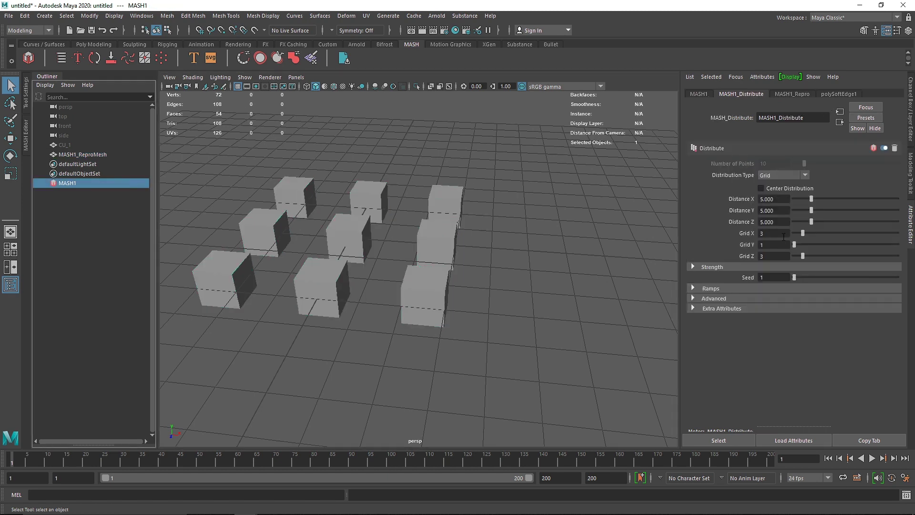
left_click_drag(794, 244, 803, 246)
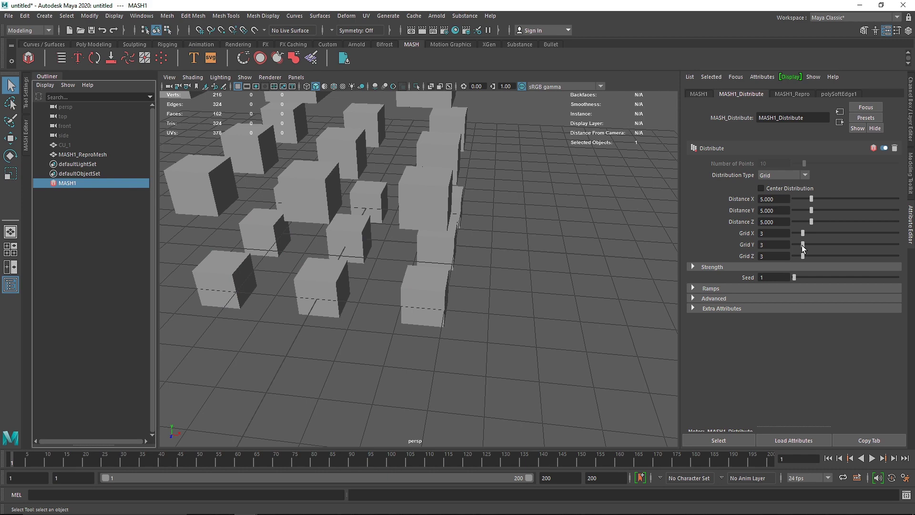
scroll(353, 223, "down", 5)
left_click_drag(390, 219, 345, 214, "alt")
scroll(370, 214, "up", 4)
middle_click_drag(369, 215, 386, 297, "alt")
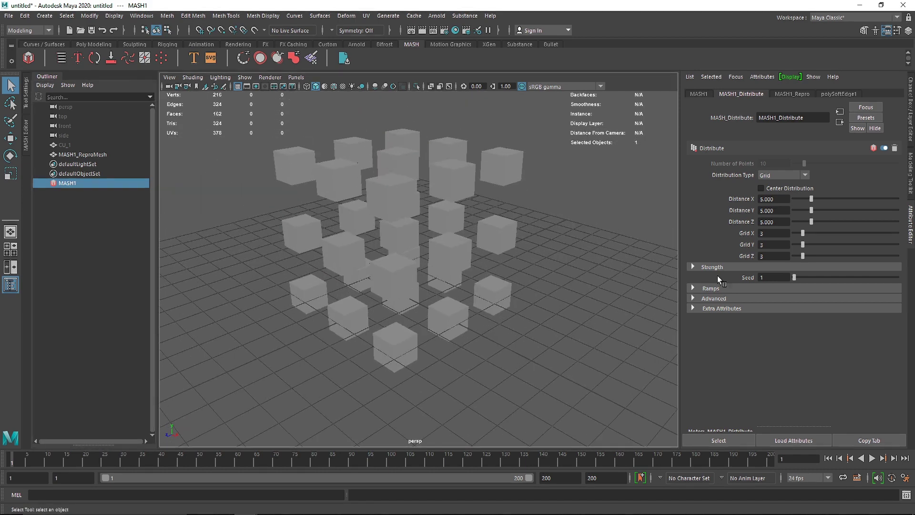
Step: Set the grid distribution's Distance X, Y and Z to 8 each
left_click(760, 256)
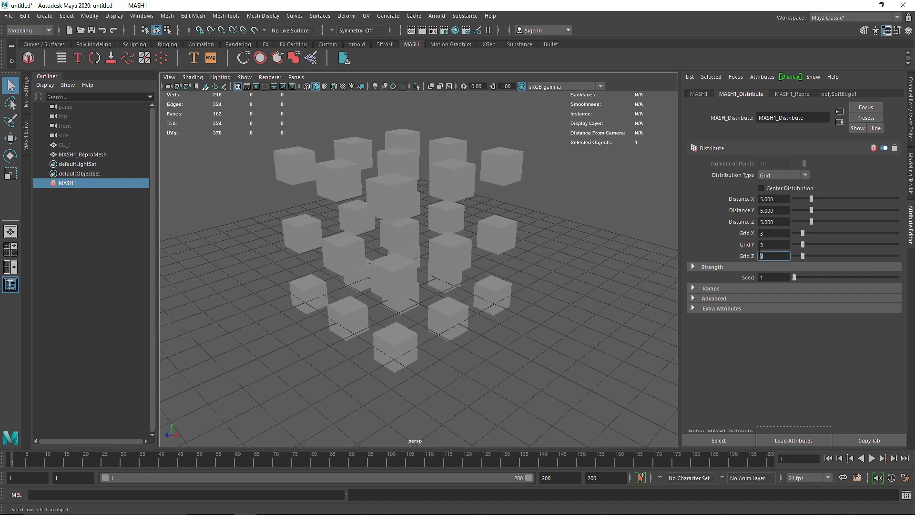
left_click_drag(813, 199, 822, 202)
left_click(778, 199)
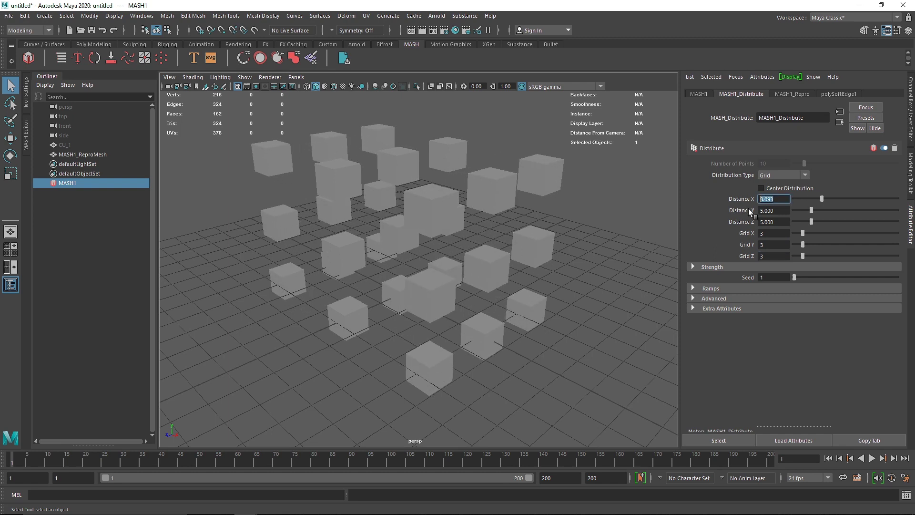
type("8")
key("Tab")
type("8")
key("Tab")
type("8")
Step: Reduce the grid distribution's Distance Y to 5
left_click_drag(777, 211, 745, 211)
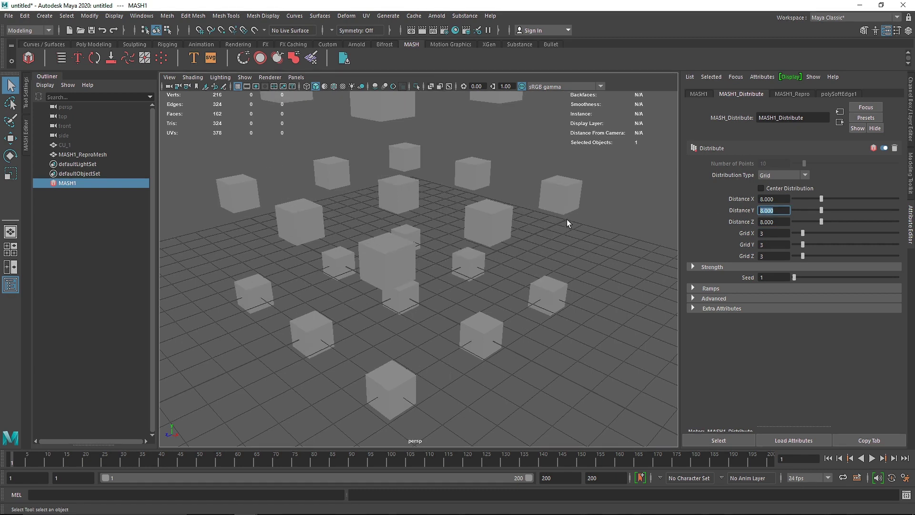
type("5")
key("Return")
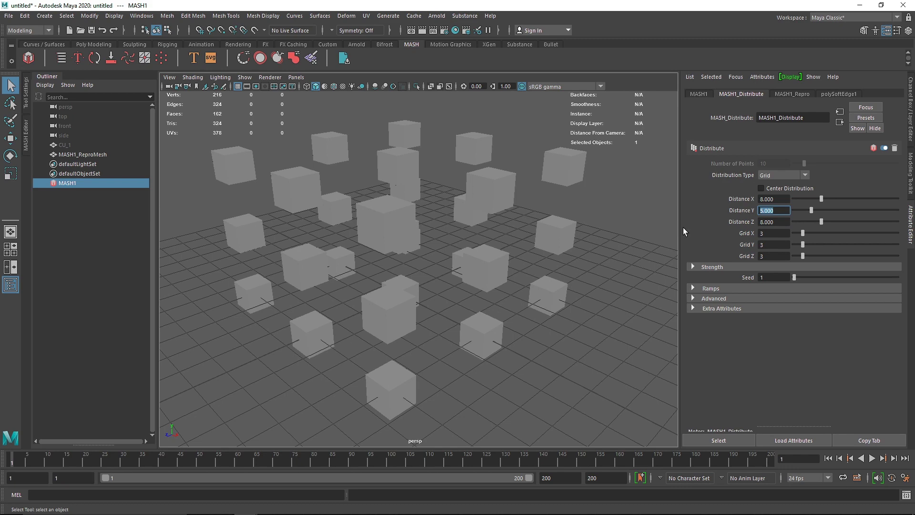
Step: Set Grid X, Grid Y and Grid Z to 6 each and clear the selection
left_click(782, 235)
double_click(772, 245)
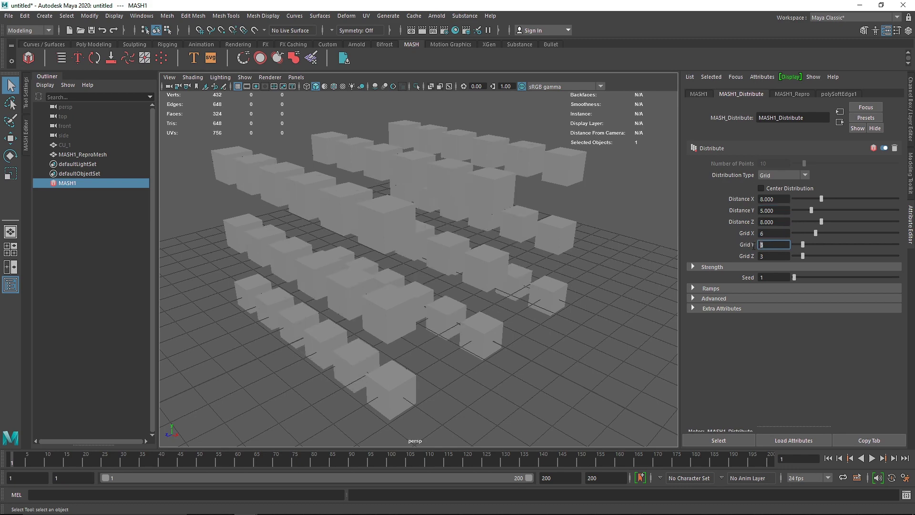
type("6")
double_click(772, 255)
type("6")
left_click(651, 245)
scroll(515, 244, "down", 6)
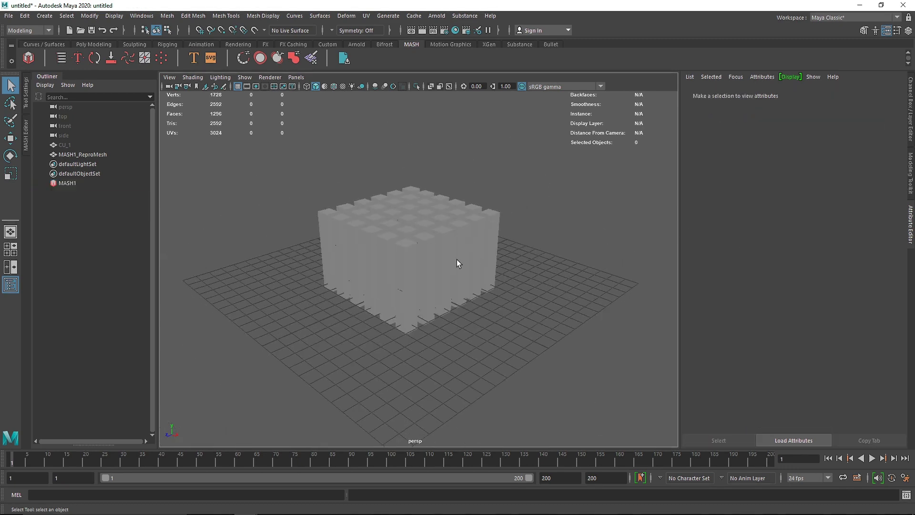
Step: Adjust the MASH1 grid distances to about 15.907 in X, 4.744 in Y and 17.442 in Z
left_click_drag(457, 259, 458, 278, "alt")
left_click(118, 184)
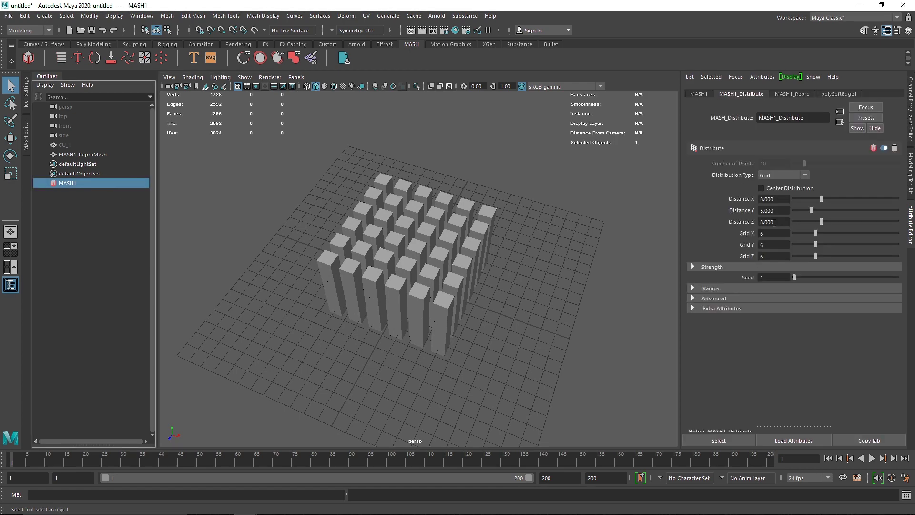
left_click_drag(822, 199, 810, 216)
left_click_drag(419, 200, 481, 210, "alt")
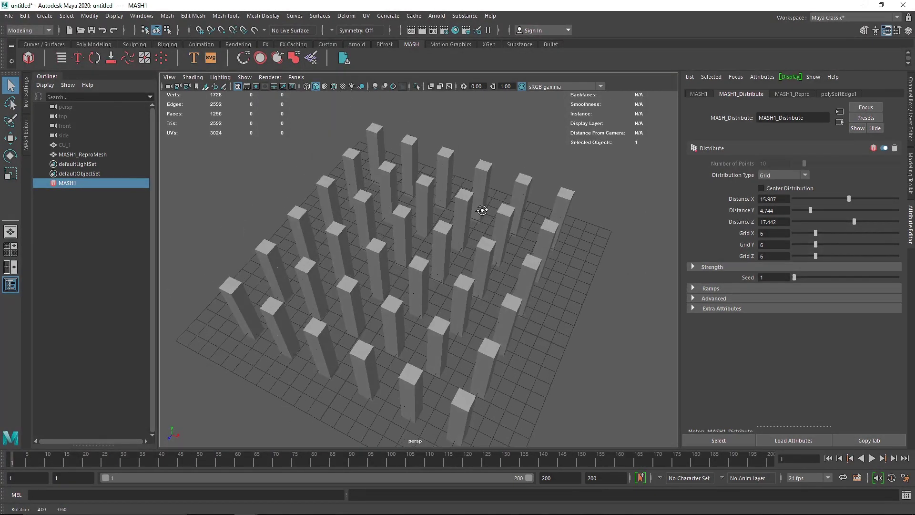
Step: Add a Random node to the MASH network and set its position values to about X 2.160, Y 3.991 and Z 0.939
left_click(706, 95)
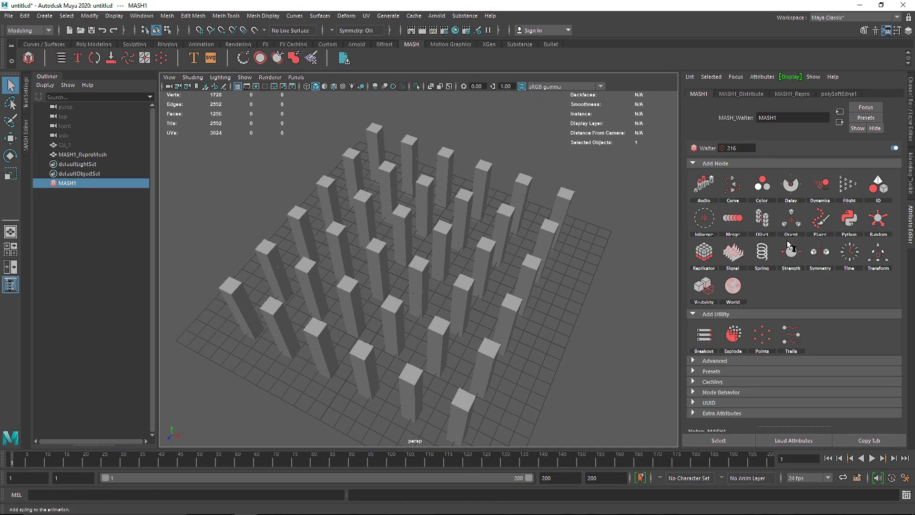
left_click(874, 219)
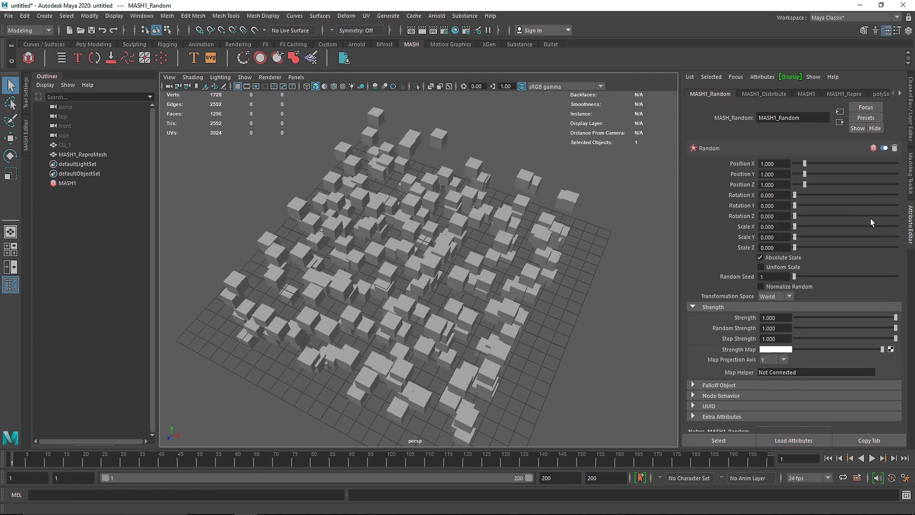
mouse_move(451, 232)
left_mouse_down("alt")
mouse_move(395, 193)
mouse_move(450, 225)
left_mouse_up("alt")
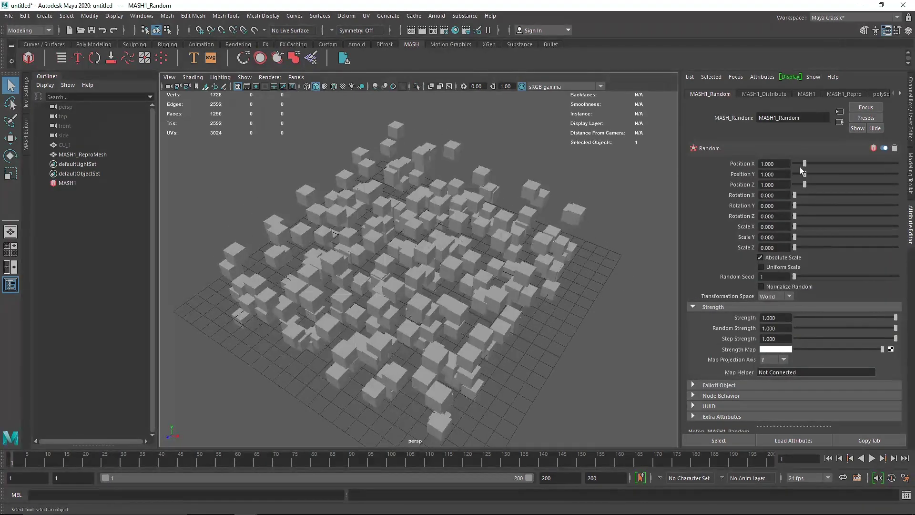
mouse_move(804, 164)
left_mouse_down()
mouse_move(834, 175)
mouse_move(803, 185)
mouse_move(815, 164)
left_mouse_up()
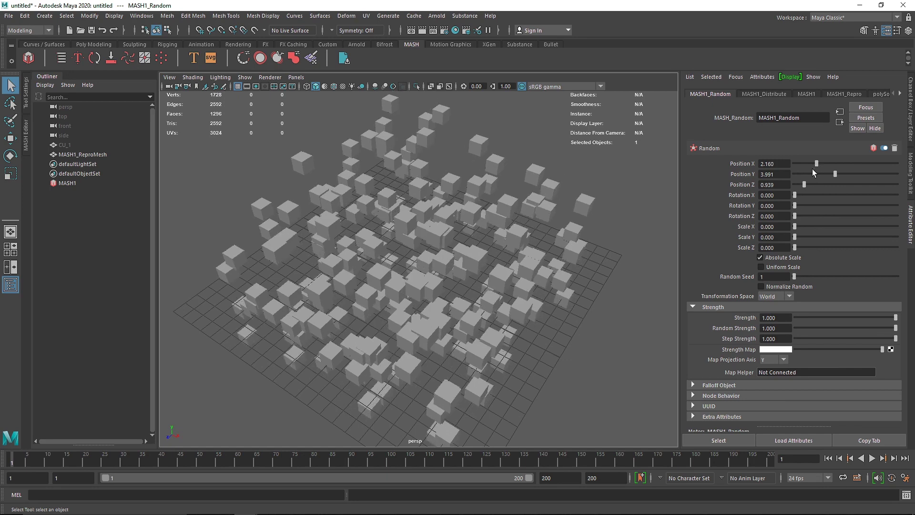
left_click_drag(451, 240, 470, 232, "alt")
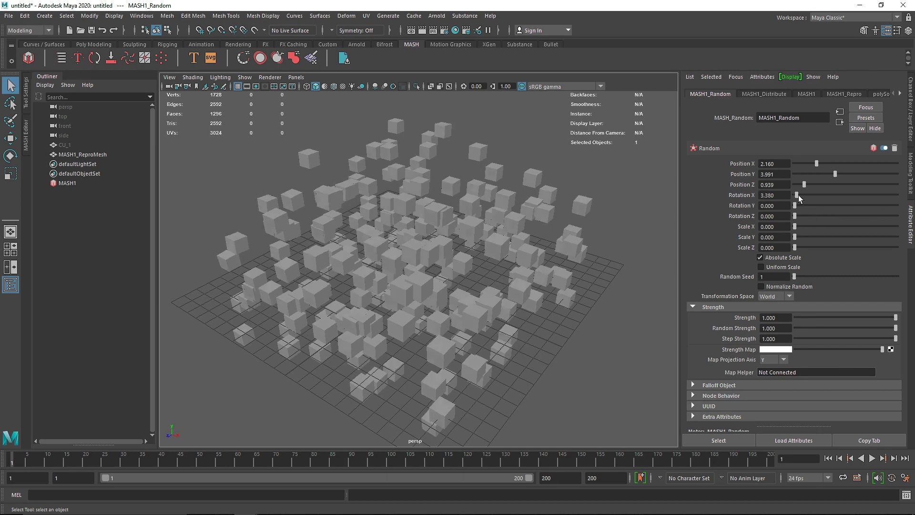
Step: Try random X rotation and uniform random scaling of about 1.831 on the Random node, resetting the rotation and turning Uniform Scale off again
left_click_drag(799, 195, 779, 193)
mouse_move(797, 227)
left_mouse_down()
mouse_move(819, 227)
mouse_move(794, 227)
left_mouse_up()
left_click(778, 265)
left_click_drag(794, 227, 813, 238)
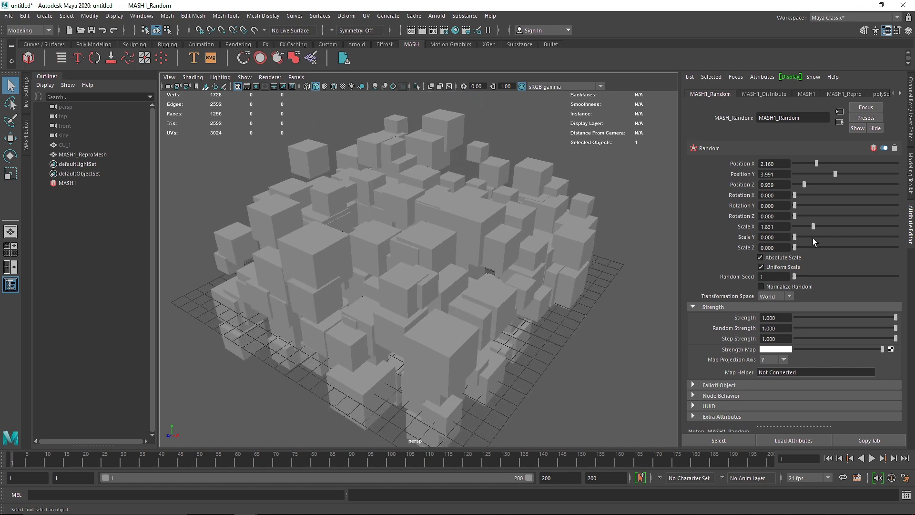
left_click(783, 266)
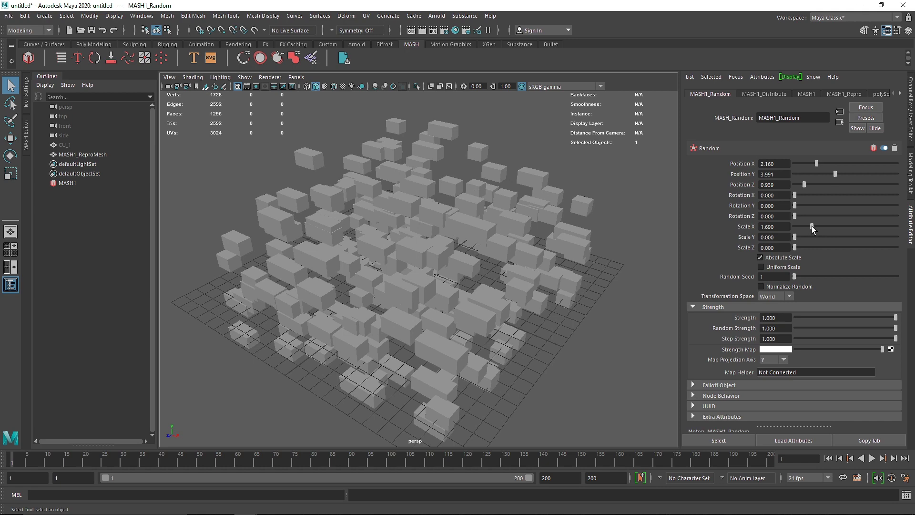
left_click_drag(812, 227, 757, 237)
Step: Turn off Absolute Scale on the Random node and set its scale values to about X 0.939, Y 0.845 and Z 0.892
left_click(790, 258)
type("00")
left_click_drag(775, 227, 803, 248)
type("0")
left_click(771, 247)
mouse_move(479, 234)
left_mouse_down("alt")
mouse_move(436, 208)
mouse_move(469, 230)
mouse_move(482, 218)
mouse_move(477, 235)
left_mouse_up("alt")
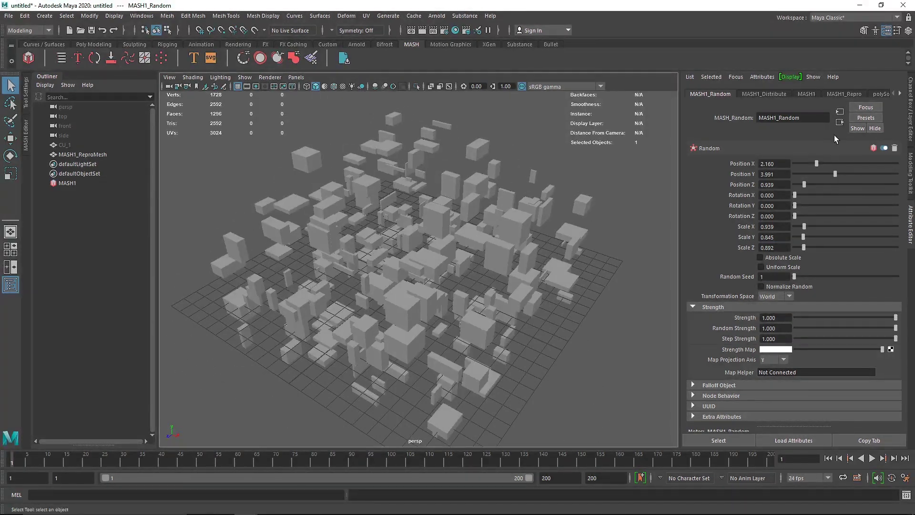
Step: Flatten the grid distribution by setting the Distribute node's Distance Y to 0
left_click(764, 94)
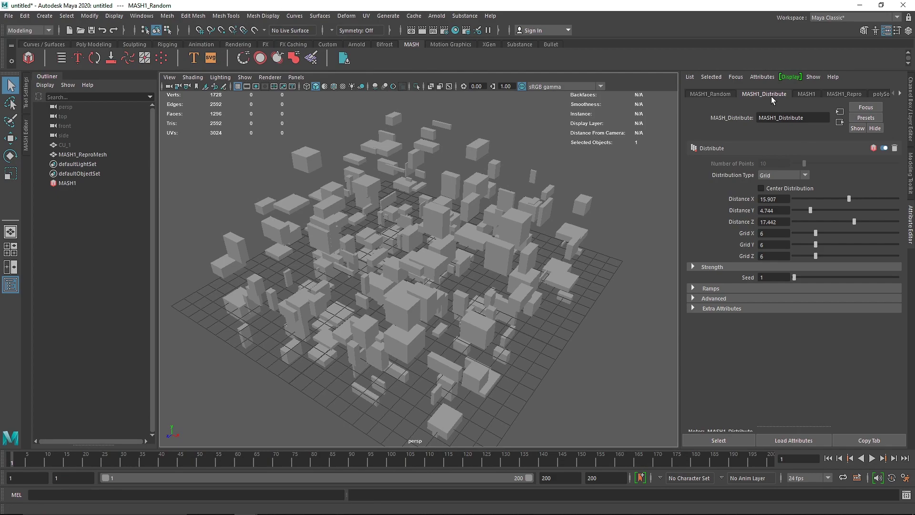
left_click_drag(814, 210, 794, 214)
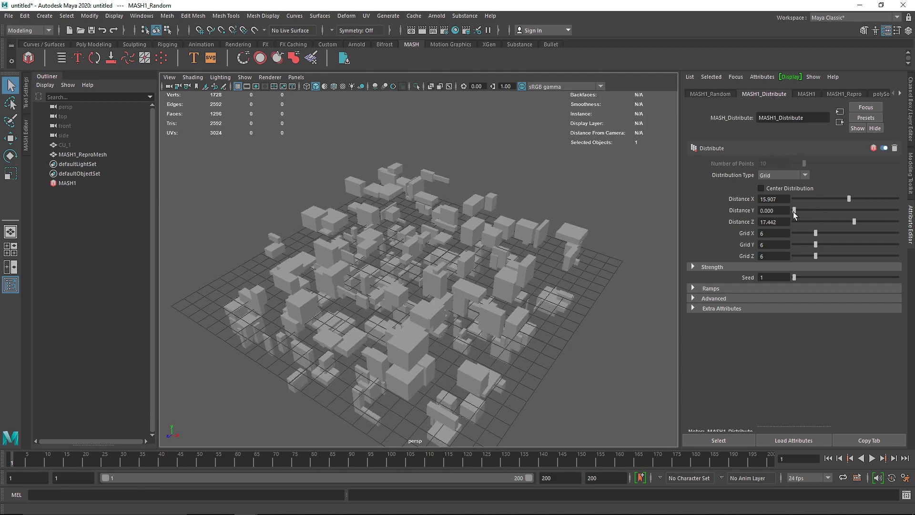
left_click_drag(419, 224, 393, 219, "alt")
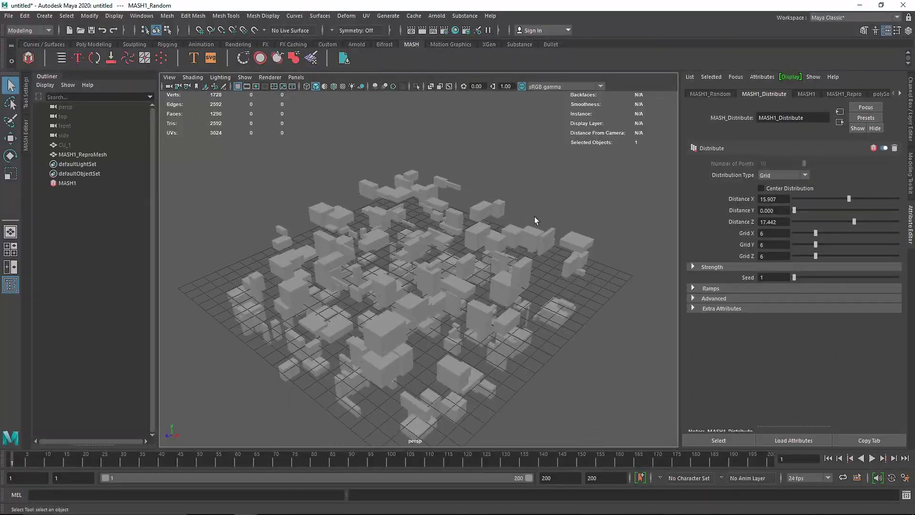
left_click_drag(508, 231, 520, 227, "alt")
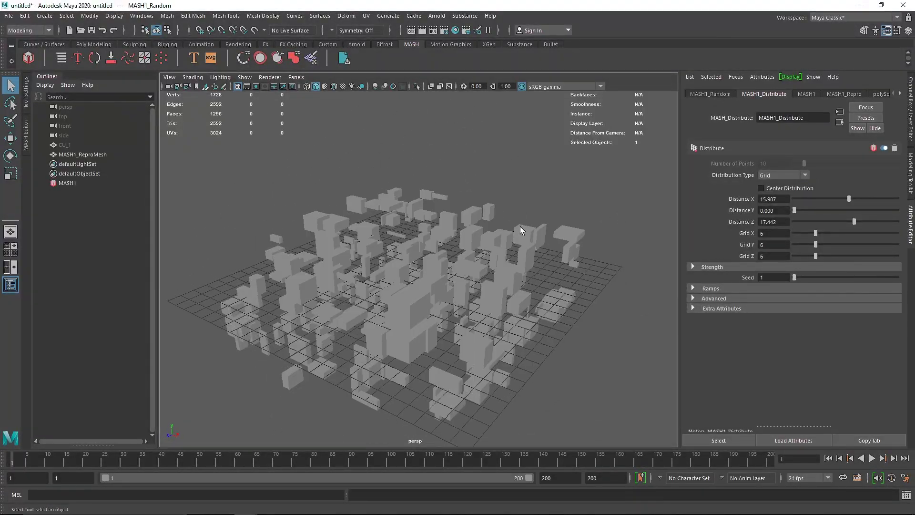
Step: Lower the Random node's Position Y to about 0.657
left_click(710, 94)
left_click_drag(793, 173, 802, 178)
left_click_drag(405, 261, 429, 267, "alt")
middle_click_drag(427, 268, 432, 242, "alt")
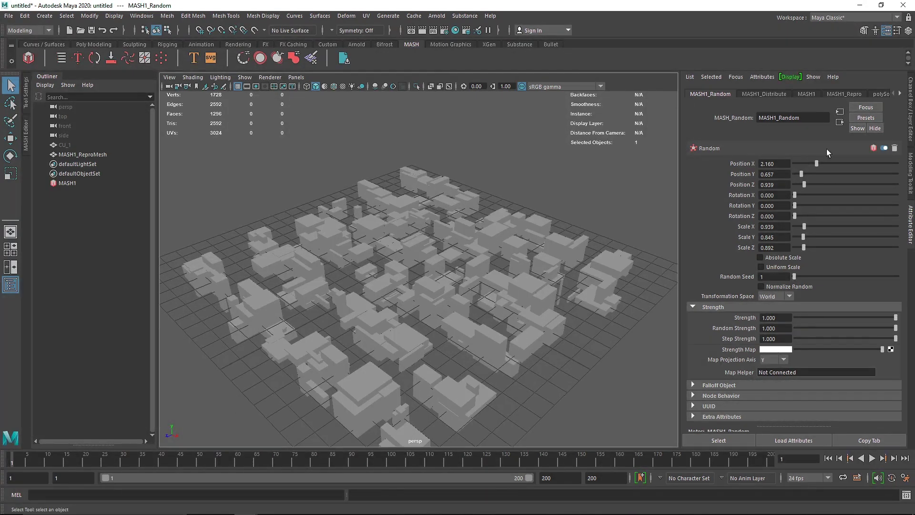
Step: Set the MASH1 Random node's Position X to about 3.099 and Position Z to about 1.925
left_click_drag(804, 184, 826, 163)
left_click_drag(567, 245, 409, 263, "alt")
Step: Create a second polygon cube at the grid centre and scale it up uniformly into a larger block
left_click(93, 44)
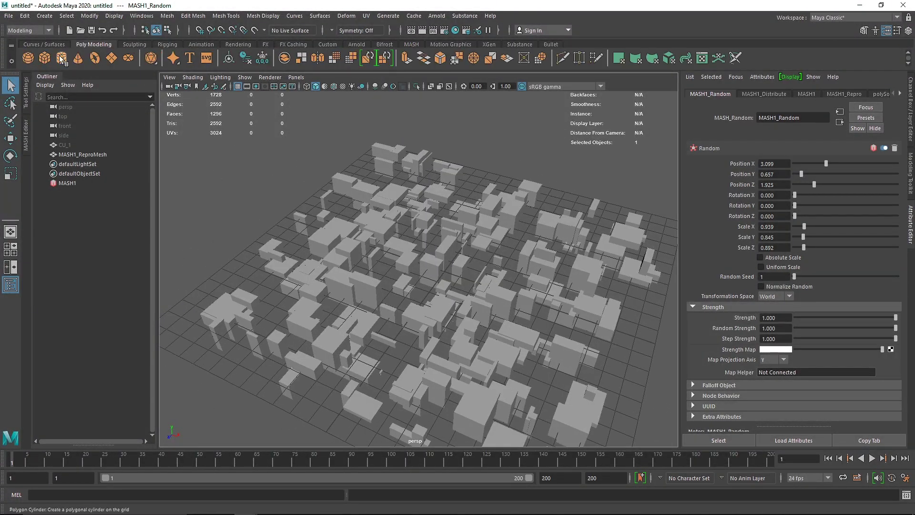
left_click(44, 58)
key("r")
left_click_drag(447, 277, 482, 186)
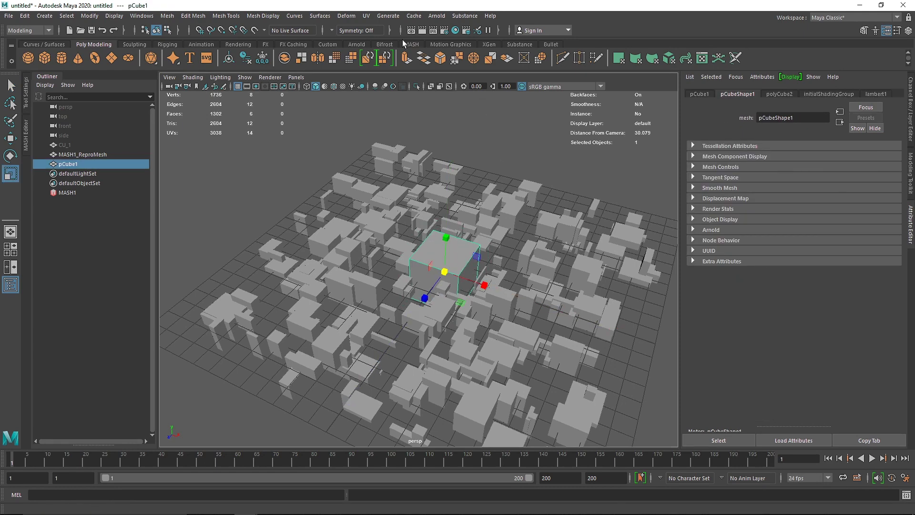
Step: Rename the new cube CU_2
left_click(410, 44)
left_click(82, 154)
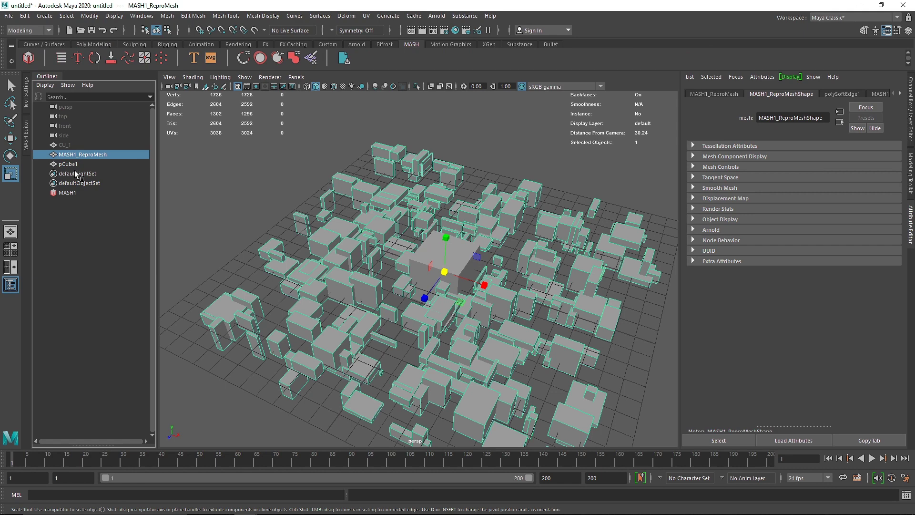
double_click(69, 164)
type("c")
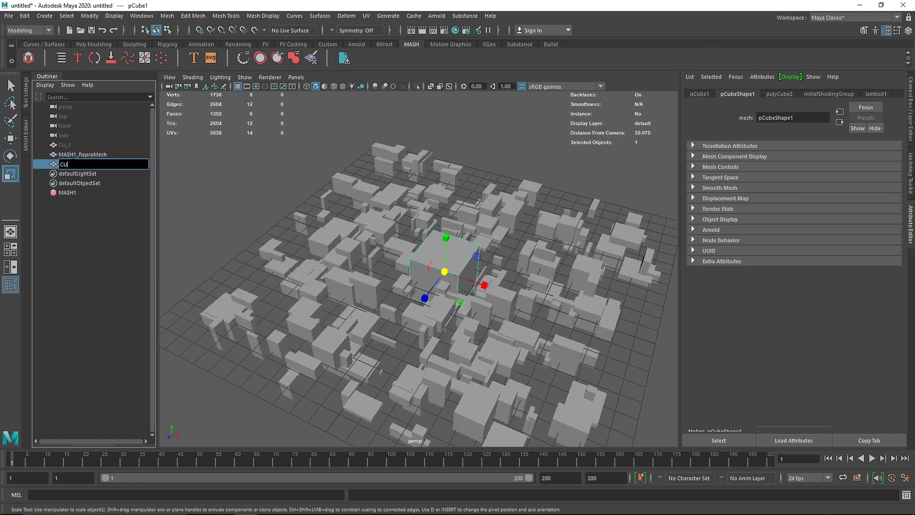
type("U_2")
key("Return")
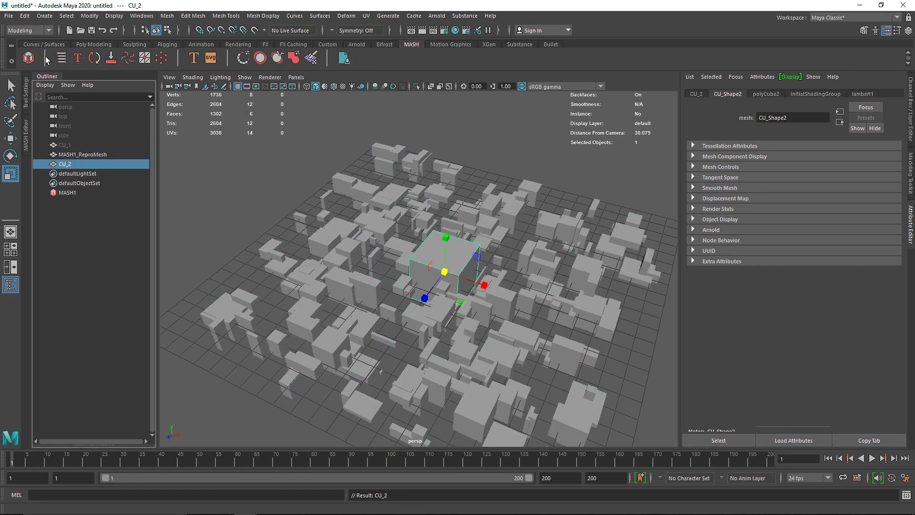
Step: Create a MASH network from CU_2 and set its distribution type to Grid
left_click(29, 58)
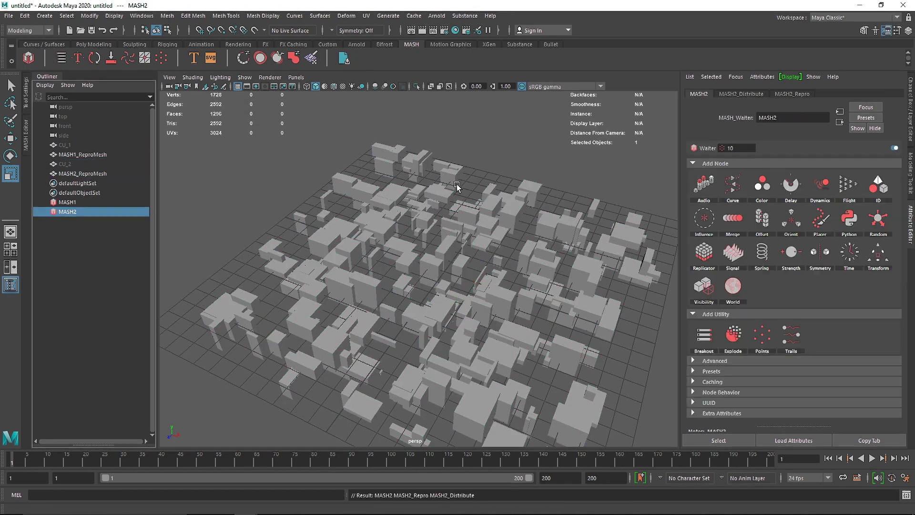
left_click(757, 94)
left_click(778, 175)
left_click(787, 235)
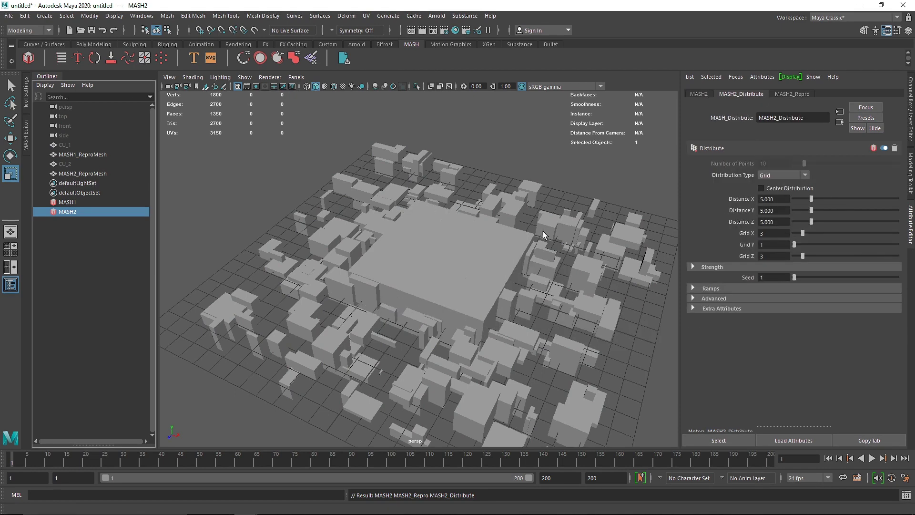
Step: Set the MASH2 Distribute node's Grid Y to 3 and its distances to about X 13.814, Y 1.116 and Z 14.791
left_click_drag(794, 245, 798, 211)
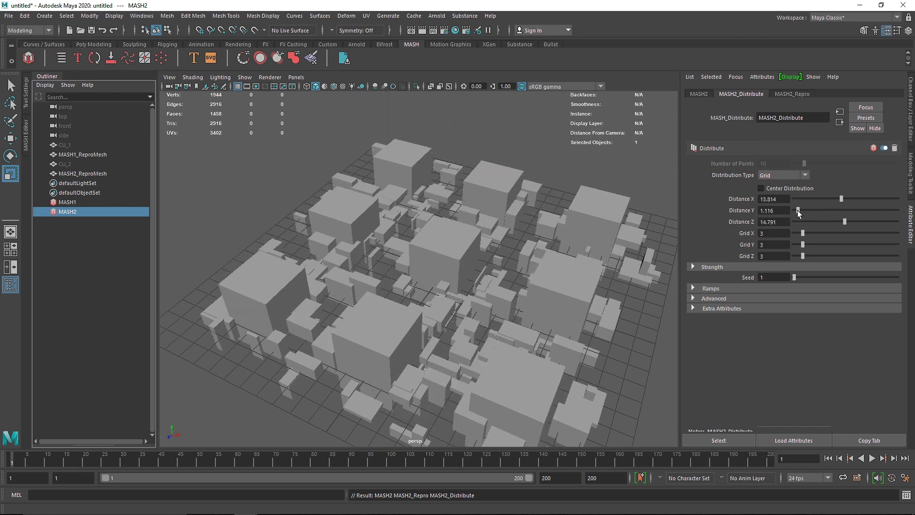
left_click(705, 93)
left_click(791, 94)
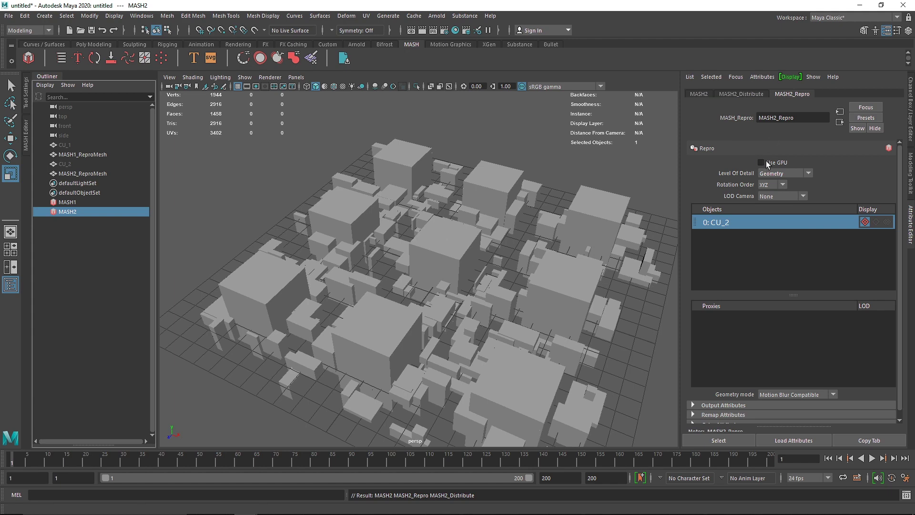
Step: Add a Random node to MASH2 with positions of about X 3.052, Y 0.376 and Z 4.930
left_click(707, 93)
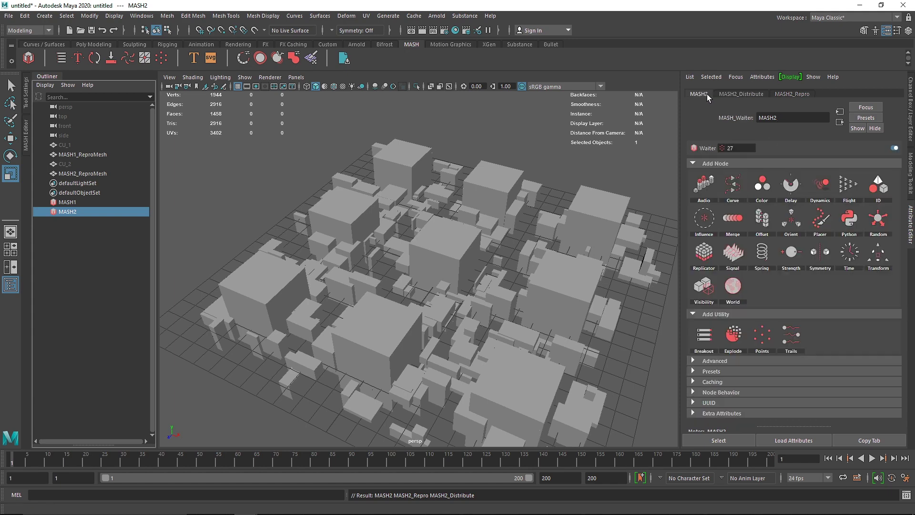
left_click(876, 220)
left_click_drag(802, 163, 845, 184)
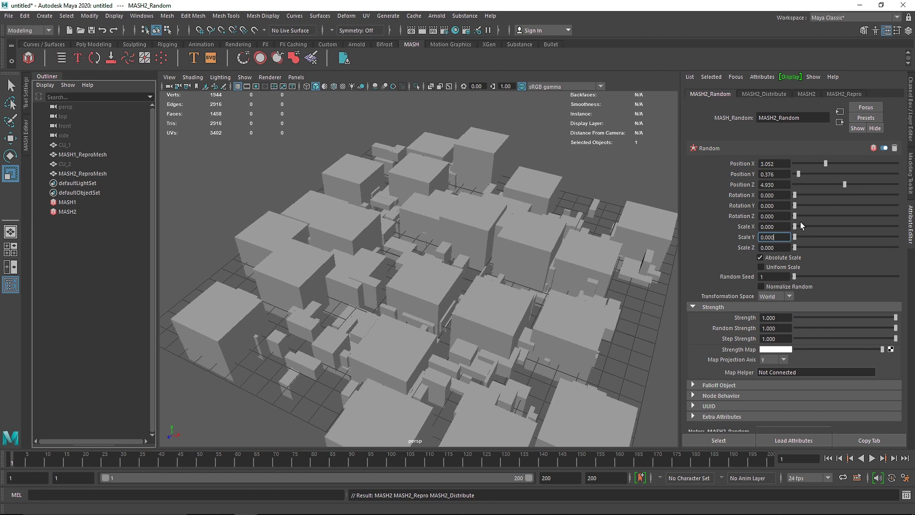
Step: Turn off Absolute Scale on the MASH2 Random node and set its scale to about X 1.221, Y 1.174 and Z 0.892
left_click_drag(794, 227, 804, 252)
left_click(760, 257)
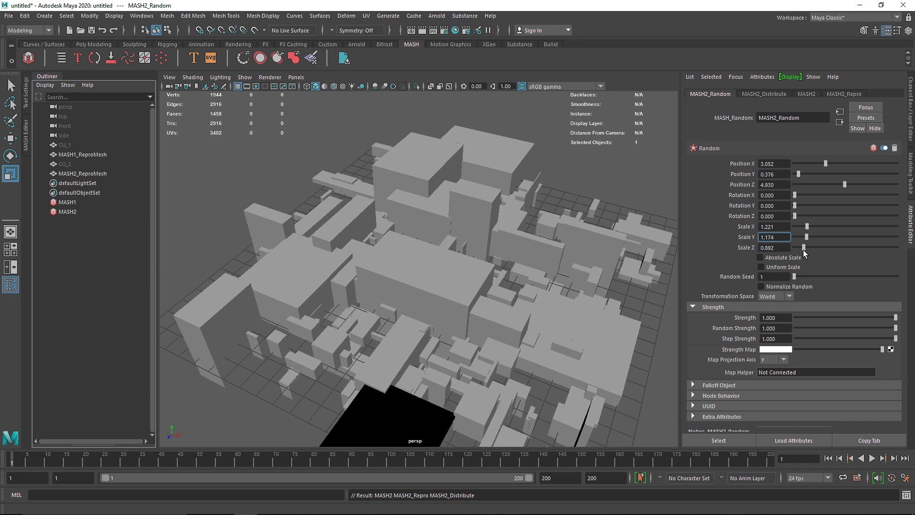
Step: Scale down the source cube CU_2 uniformly to shrink the MASH2 blocks
left_click(62, 165)
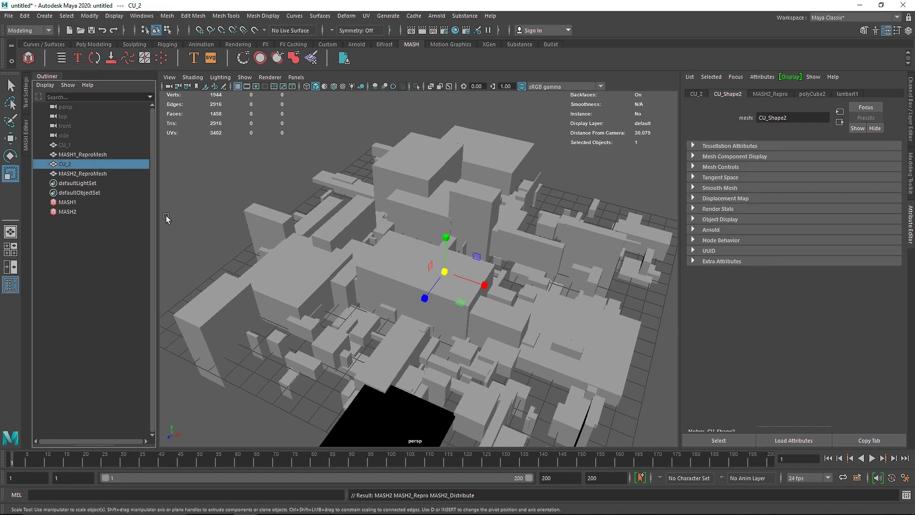
left_click_drag(446, 275, 431, 276)
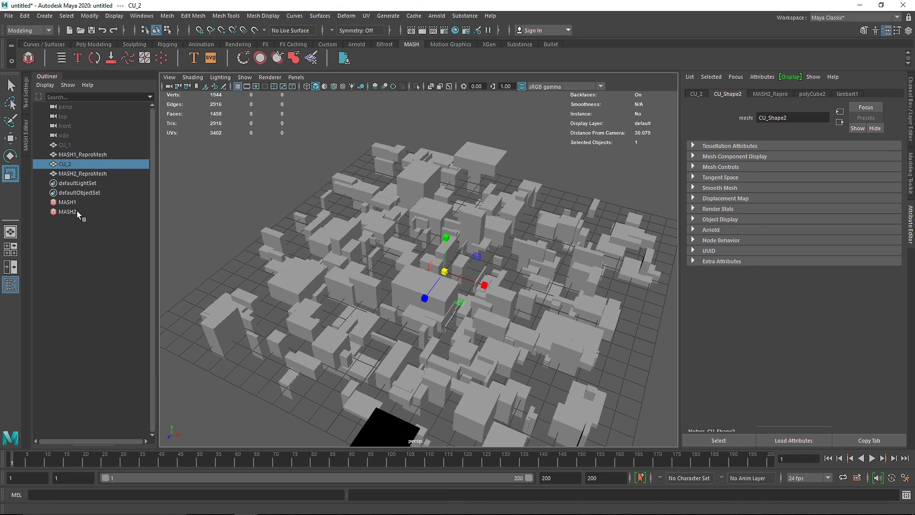
Step: Set the MASH2 Distribute node's Grid X, Grid Y and Grid Z to 6
left_click(77, 212)
left_click(798, 96)
mouse_move(804, 233)
left_mouse_down()
mouse_move(815, 233)
mouse_move(815, 244)
left_mouse_up()
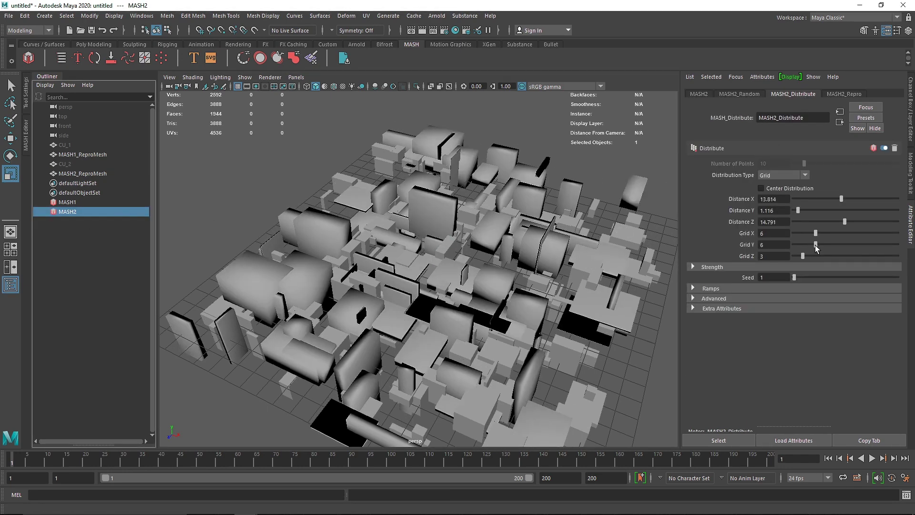
left_click(814, 256)
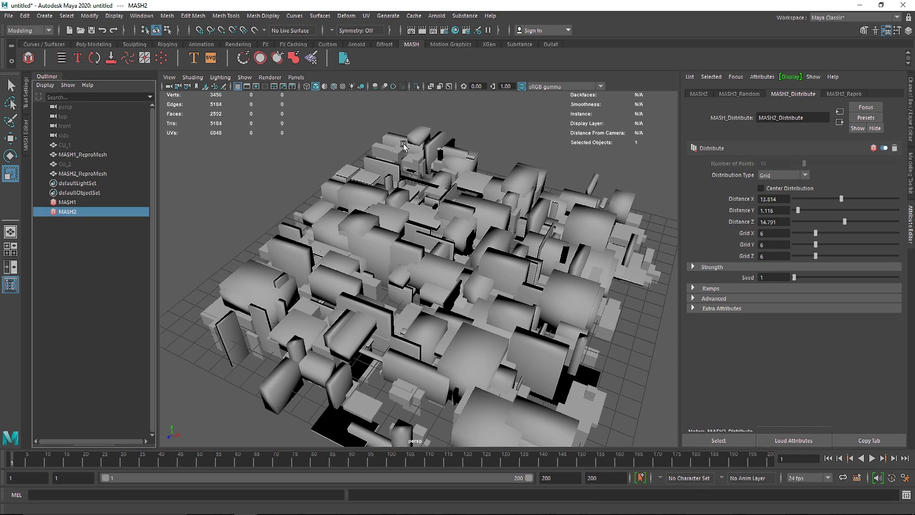
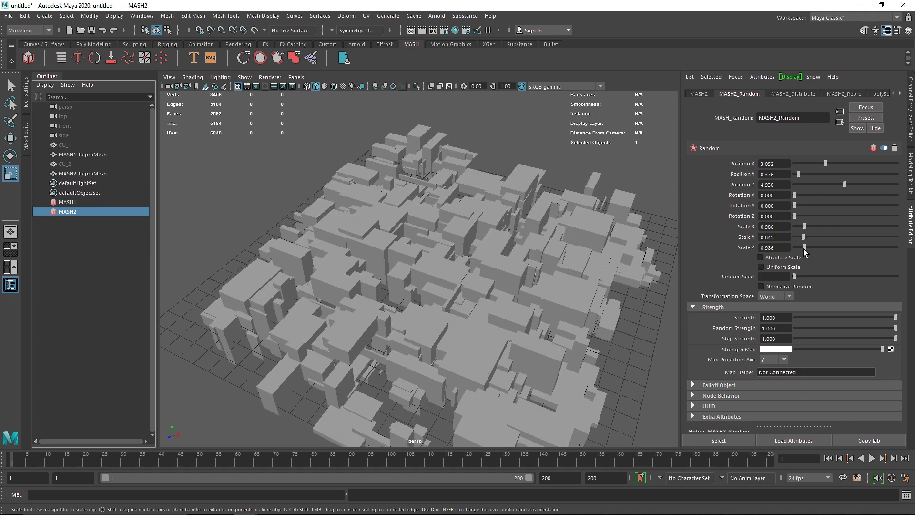
Step: Set the MASH2 Distribute node's Grid X, Grid Y and Grid Z to 4
left_click(793, 94)
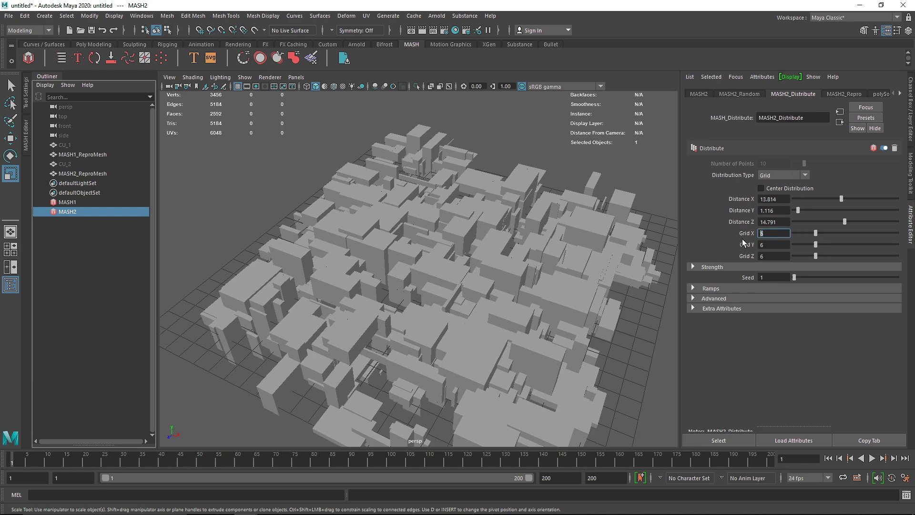
type("4")
key("Tab")
type("4")
key("Tab")
type("4")
key("Return")
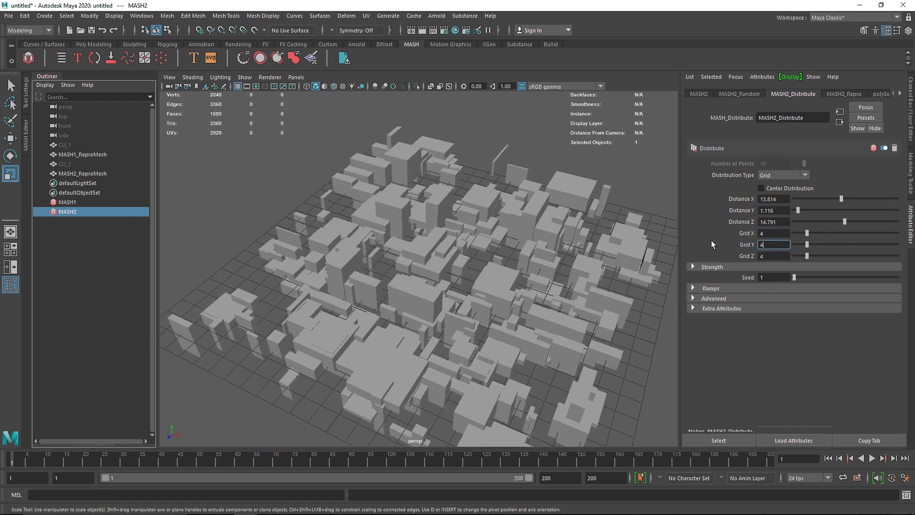
Step: Create a third polygon cube at the grid centre and scale it down uniformly into a small block
left_click(599, 163)
left_click_drag(599, 165, 539, 224, "alt")
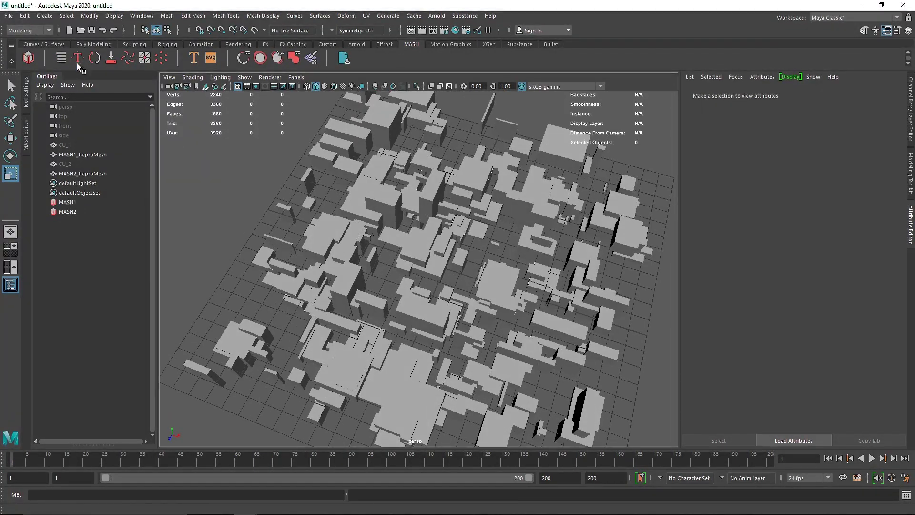
left_click(94, 44)
left_click(44, 57)
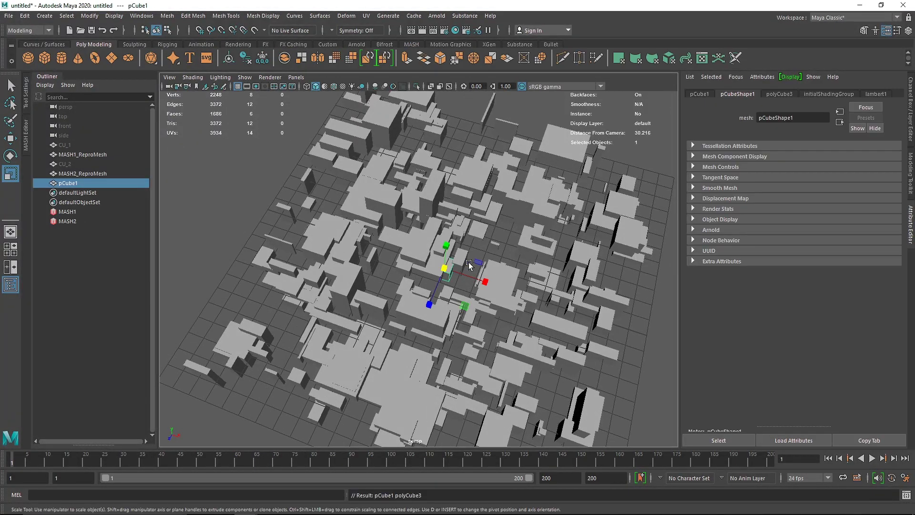
key("f")
left_click_drag(453, 271, 440, 267, "alt")
scroll(419, 265, "down", 10)
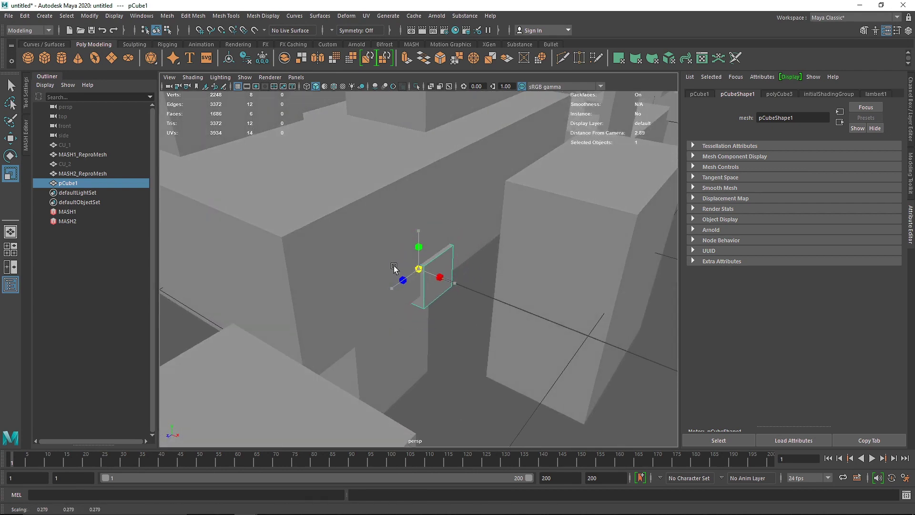
scroll(424, 255, "down", 12)
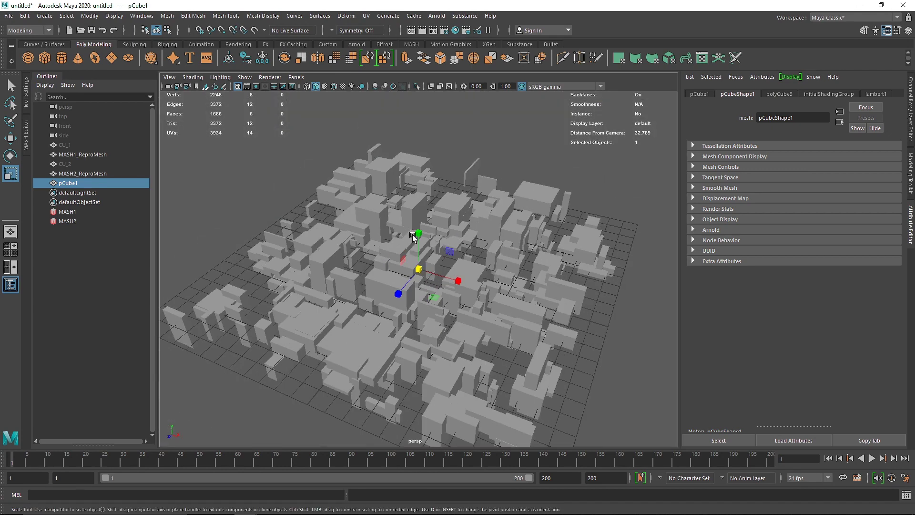
left_click_drag(413, 239, 414, 248, "alt")
Step: Create a MASH network from the small cube and rename the cube CU_3
left_click(411, 43)
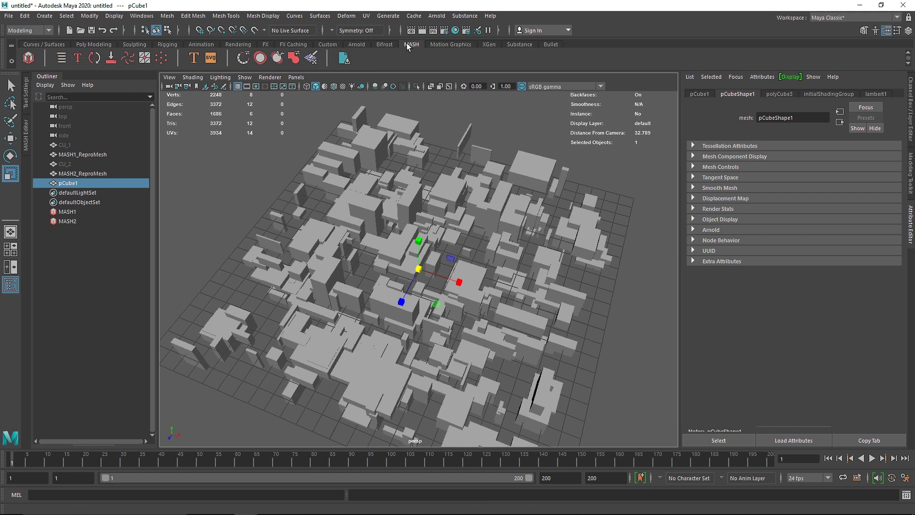
left_click(29, 57)
double_click(71, 183)
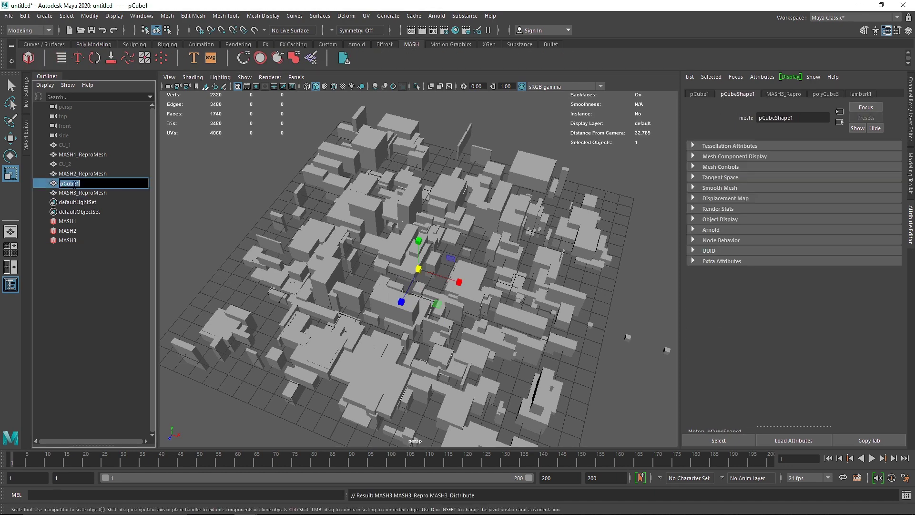
key("Return")
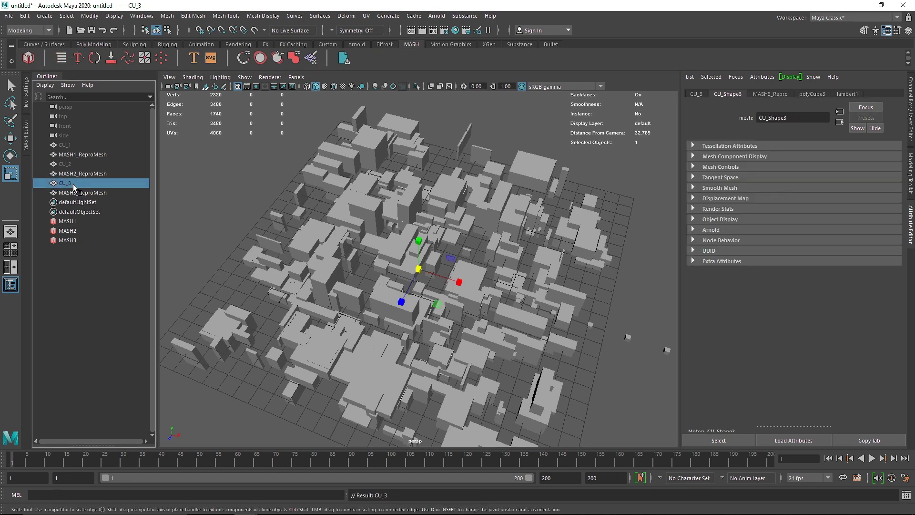
Step: Set the MASH3 Distribute node's distribution type to Grid
left_click(93, 240)
left_click(792, 94)
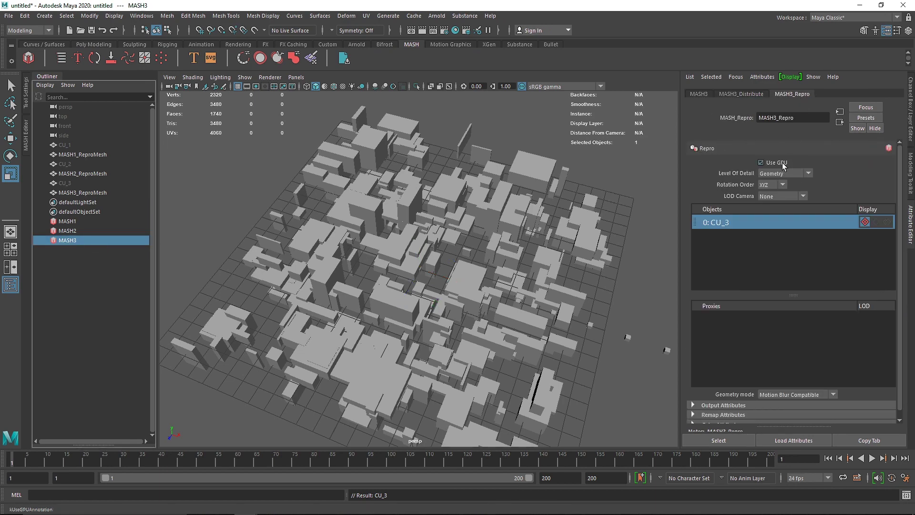
left_click(755, 93)
left_click(783, 176)
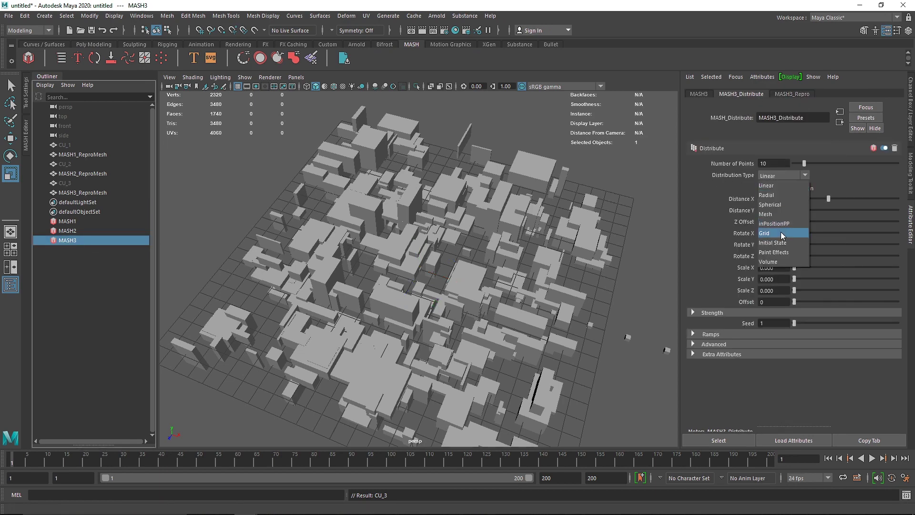
left_click(780, 233)
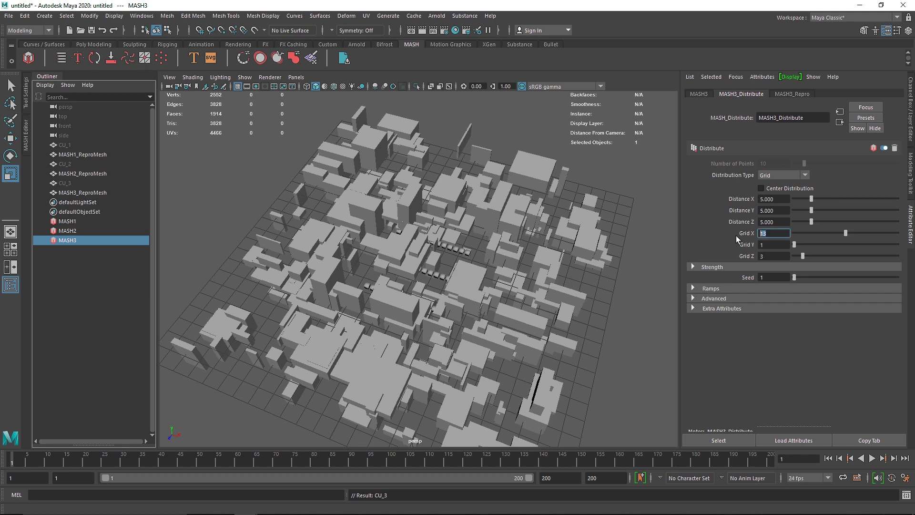
Step: Set the MASH3 Distribute node's Grid X, Grid Y and Grid Z to 10
type("10")
left_click(774, 246)
type("0")
key("Tab")
type("10")
left_click(770, 244)
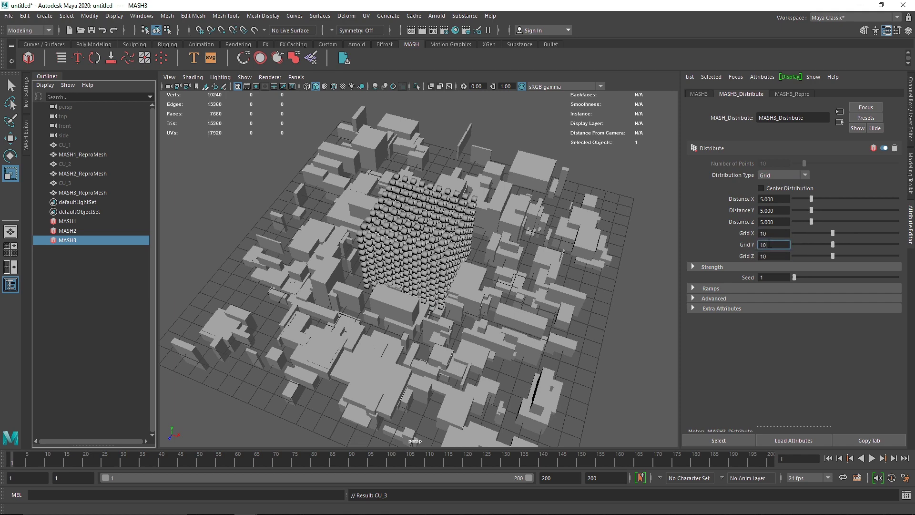
Step: Set the MASH3 Distribute node's distances to about X 19.814, Y 1.256 and Z 19.814
left_click_drag(810, 212, 861, 222)
left_click(862, 199)
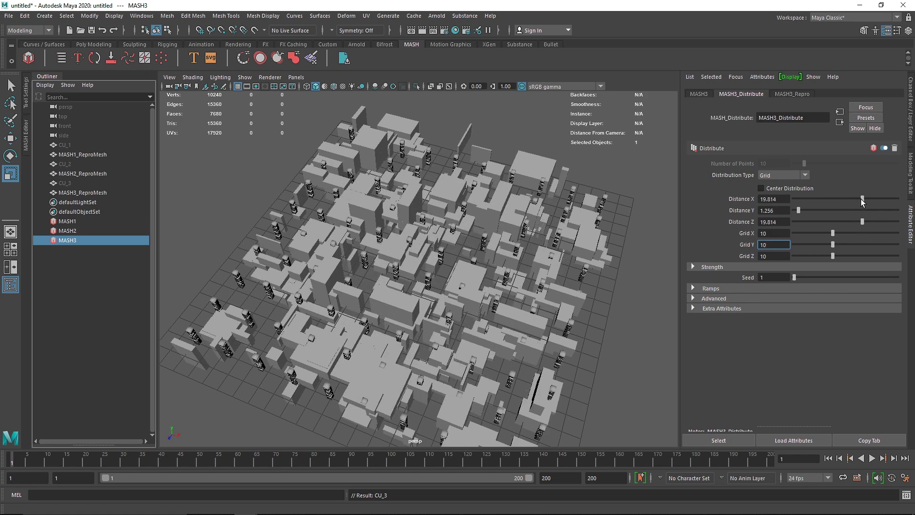
Step: Set the MASH3 Distribute node's Grid X, Grid Y and Grid Z to 14
left_click(774, 254)
type("14")
left_click(771, 243)
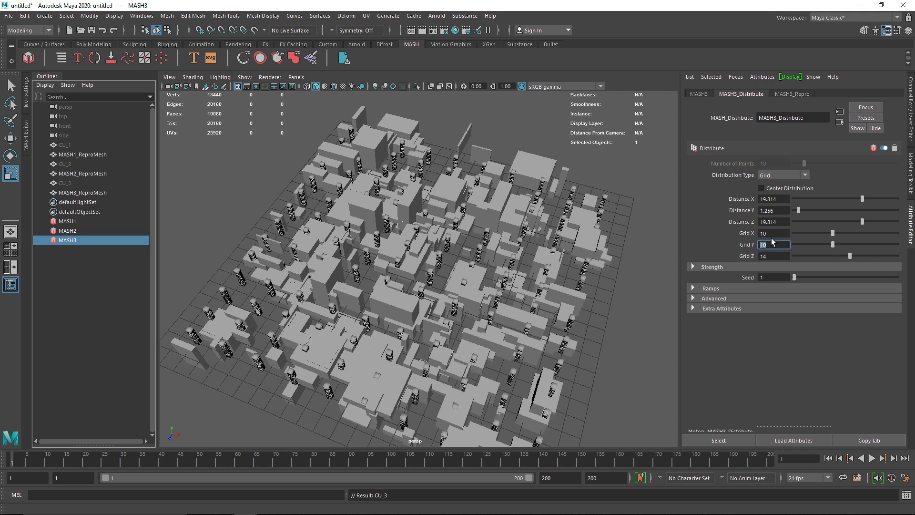
type("14")
left_click_drag(772, 234, 745, 241)
type("14")
left_click(770, 245)
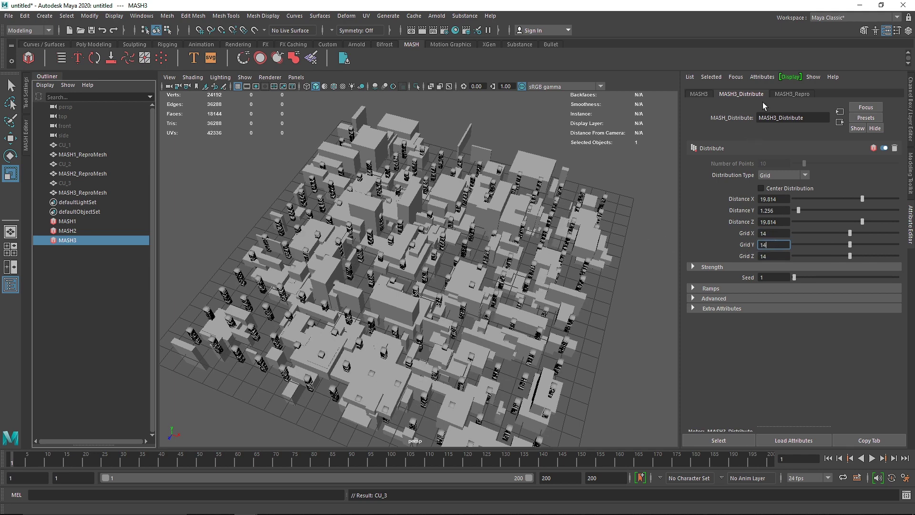
Step: Harden the edges of MASH3_ReproMesh and select the MASH3 network
left_click(486, 180)
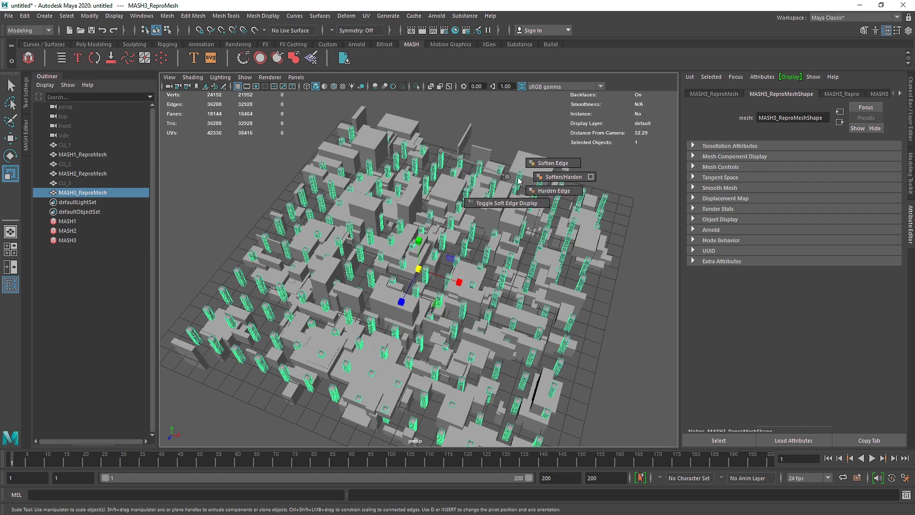
left_click(84, 238)
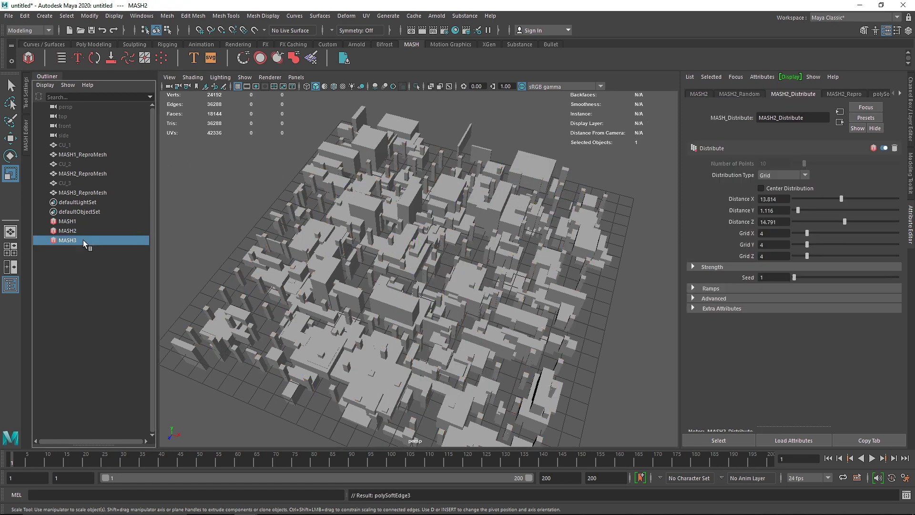
Step: Add a Random node to MASH3 and set its position to about X 2.723, Y 0.094 and Z 3.005
left_click(700, 93)
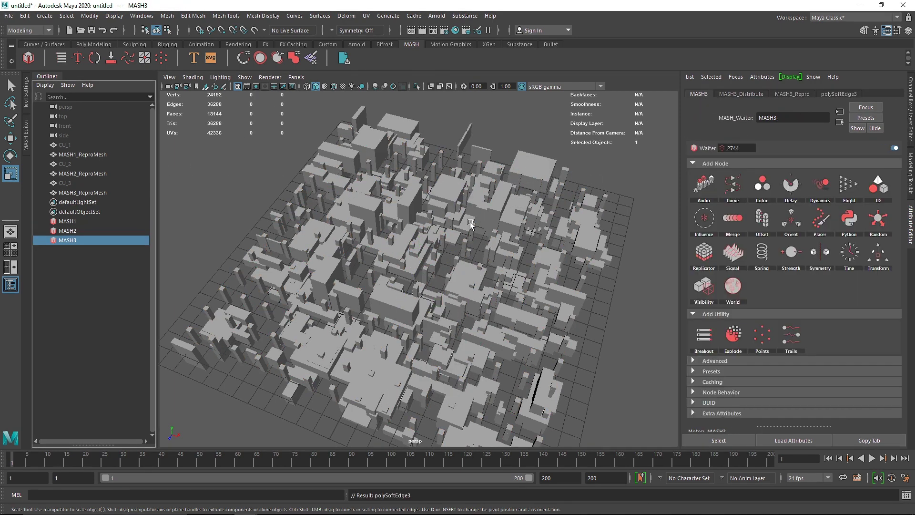
left_click_drag(471, 225, 436, 223, "alt")
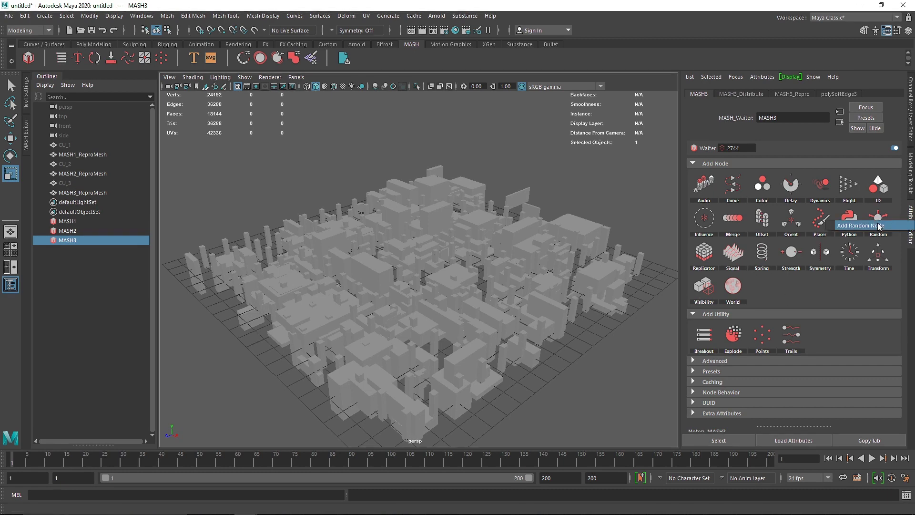
left_click(877, 220)
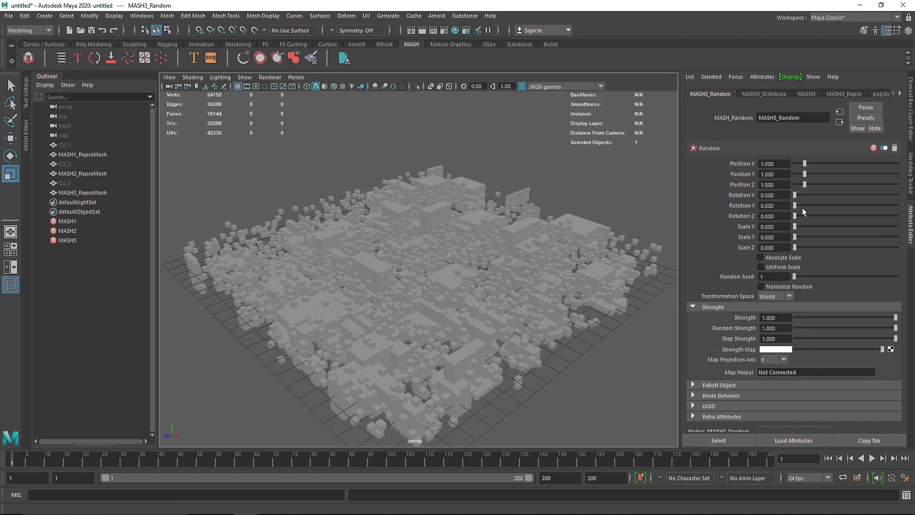
left_click_drag(805, 164, 825, 184)
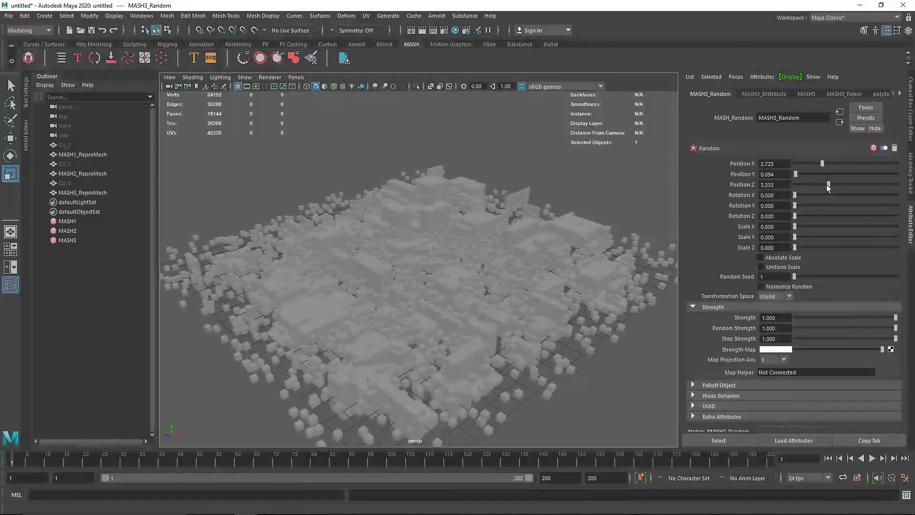
Step: Set the MASH3 Random node's scale to about X 0.986, Y 0.986 and Z 0.939
left_click_drag(794, 225, 803, 248)
left_click_drag(466, 243, 419, 333, "alt")
scroll(423, 330, "up", 6)
scroll(587, 228, "down", 4)
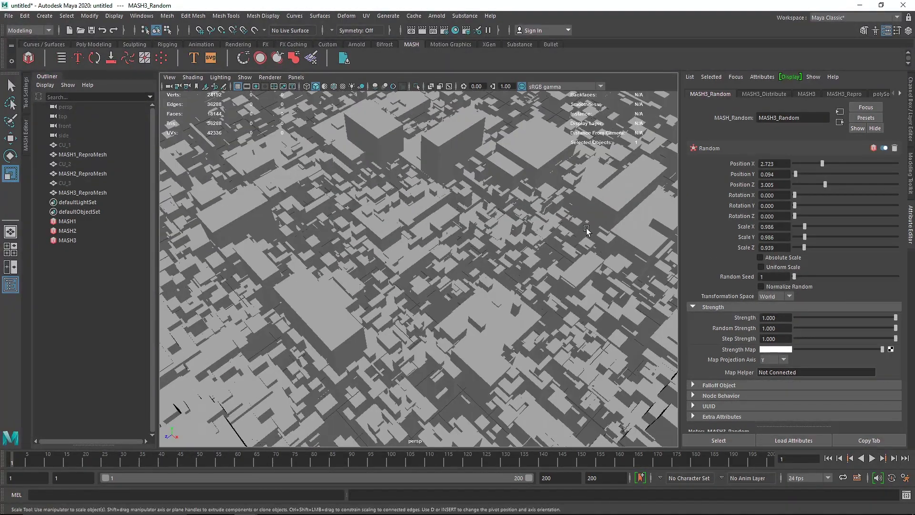
Step: Set the MASH3 Distribute node's Grid X, Y and Z to 10 and its distances to about X 14.372 and Z 15.767
left_click(776, 93)
type("1")
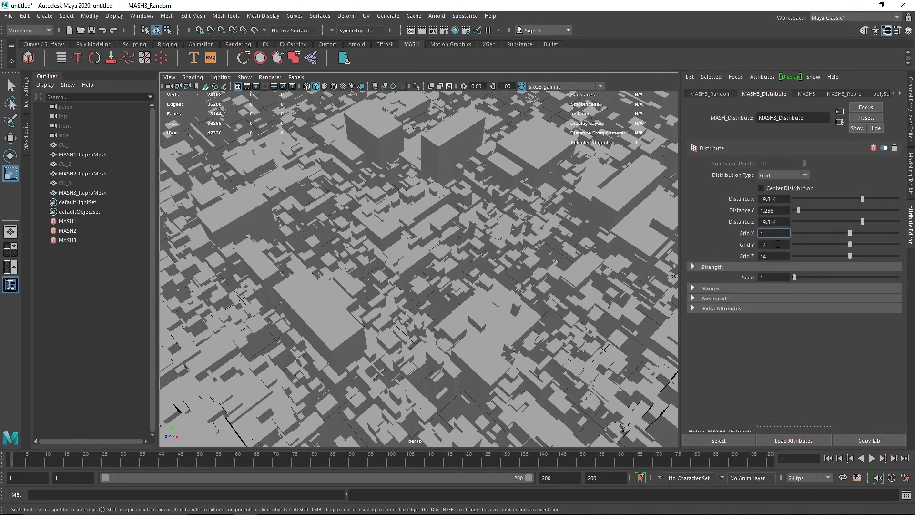
type("0")
key("Tab")
type("10")
key("Tab")
type("10")
left_click(762, 244)
scroll(548, 249, "down", 4)
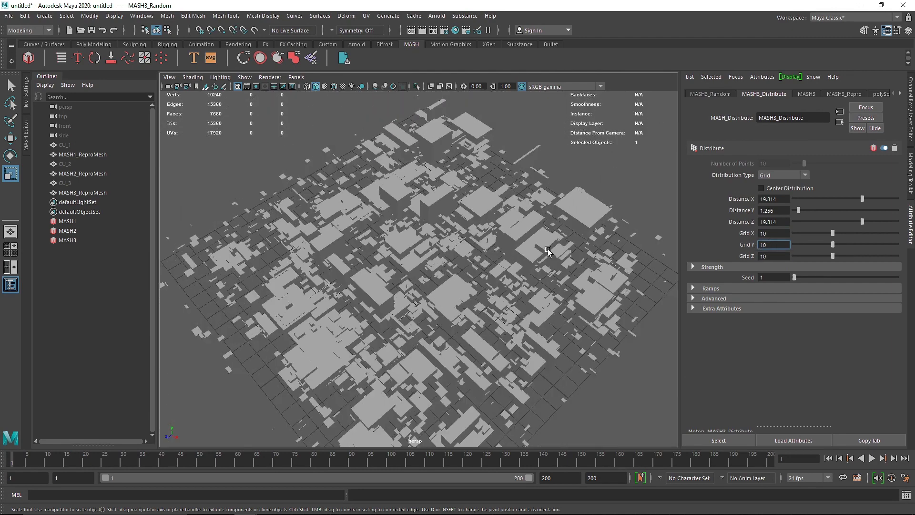
left_click_drag(839, 198, 848, 222)
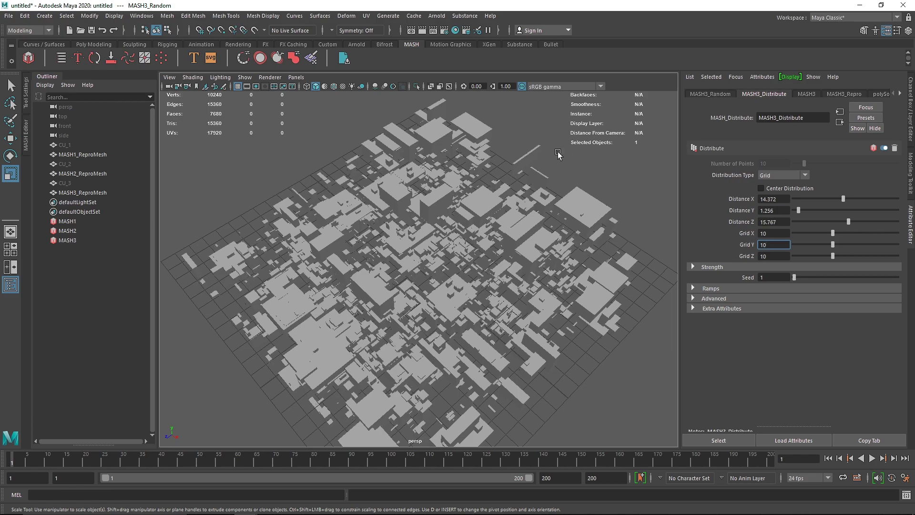
left_click_drag(469, 185, 447, 272, "alt")
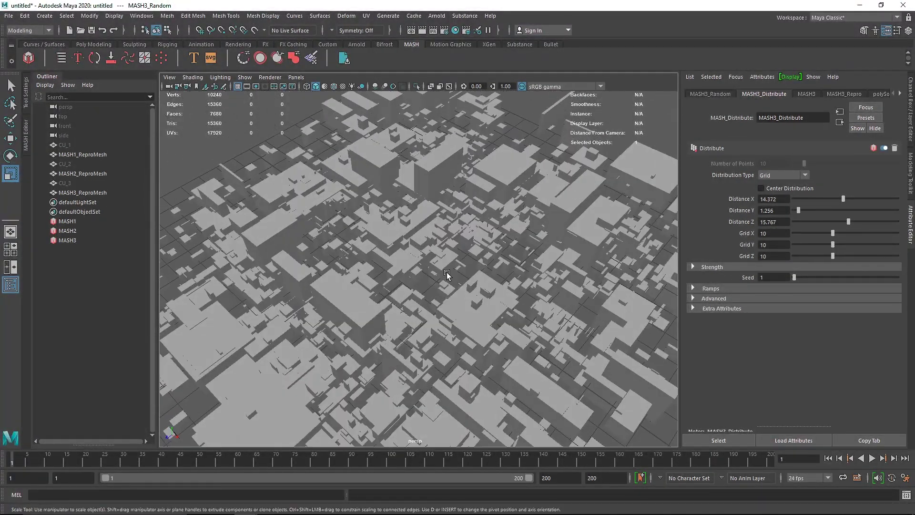
Step: Create a new polygon cube at the centre of the scene and rename it Cu_4
left_click(93, 44)
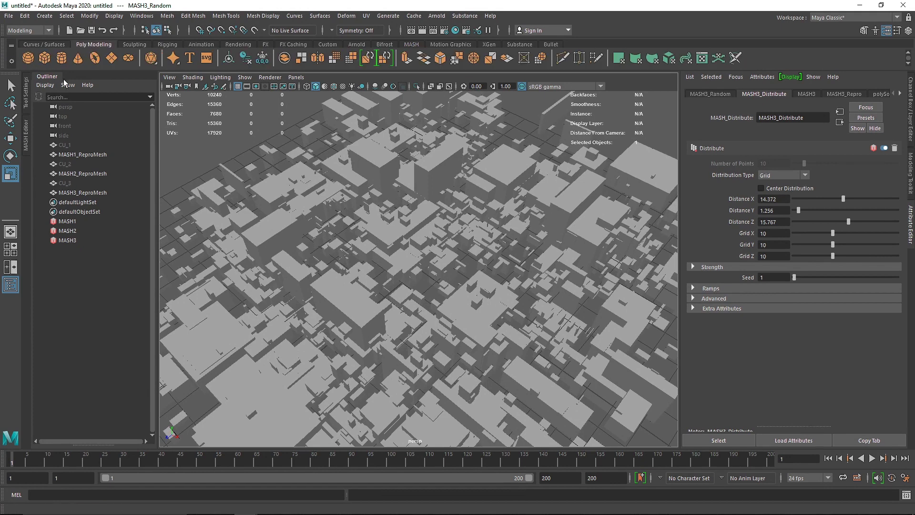
left_click(45, 58)
left_click_drag(419, 269, 426, 275)
double_click(65, 203)
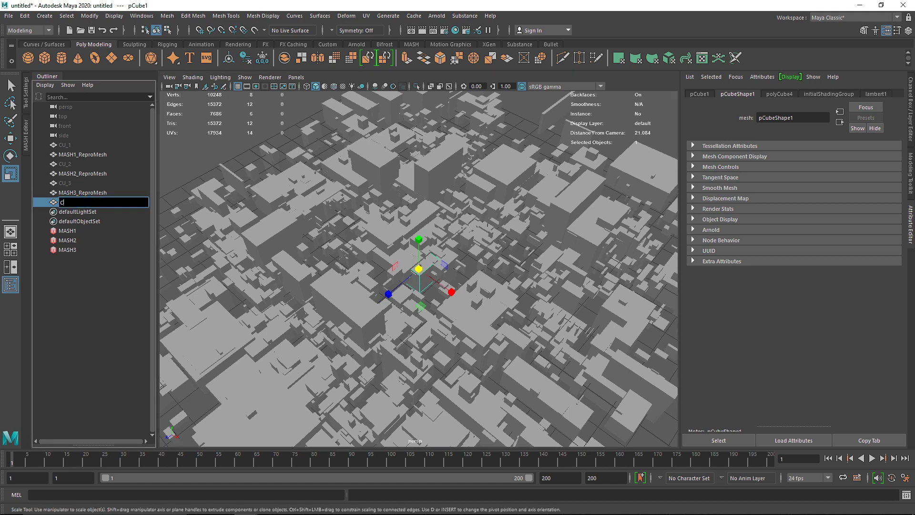
type("Cu_4")
key("Return")
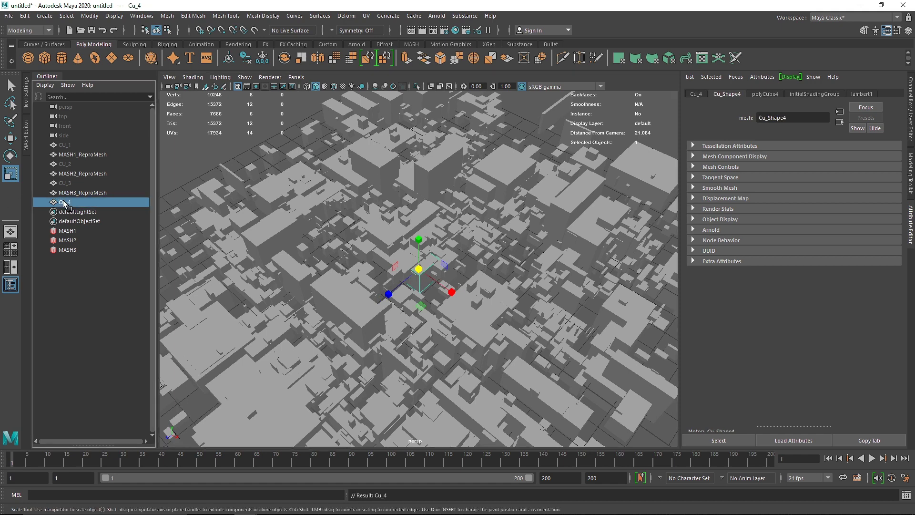
Step: Create a MASH network from Cu_4 and set its distribution type to Grid
left_click(405, 45)
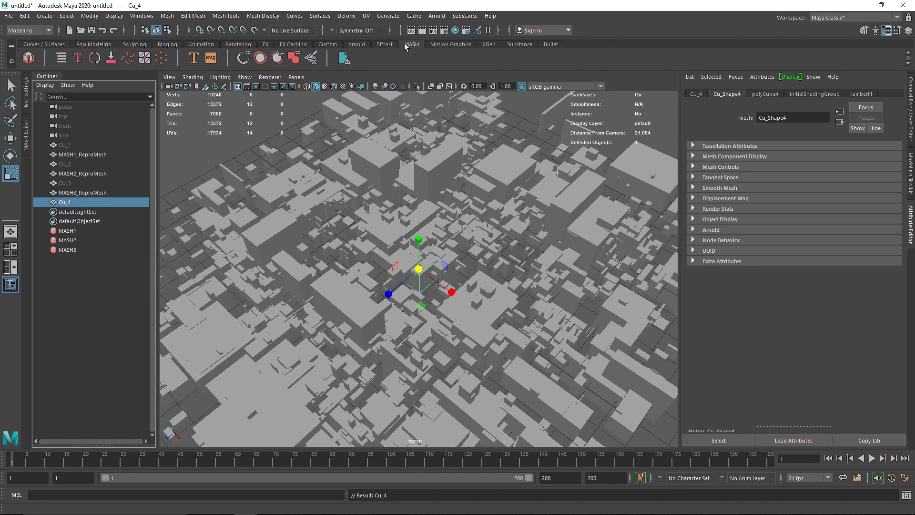
left_click(33, 63)
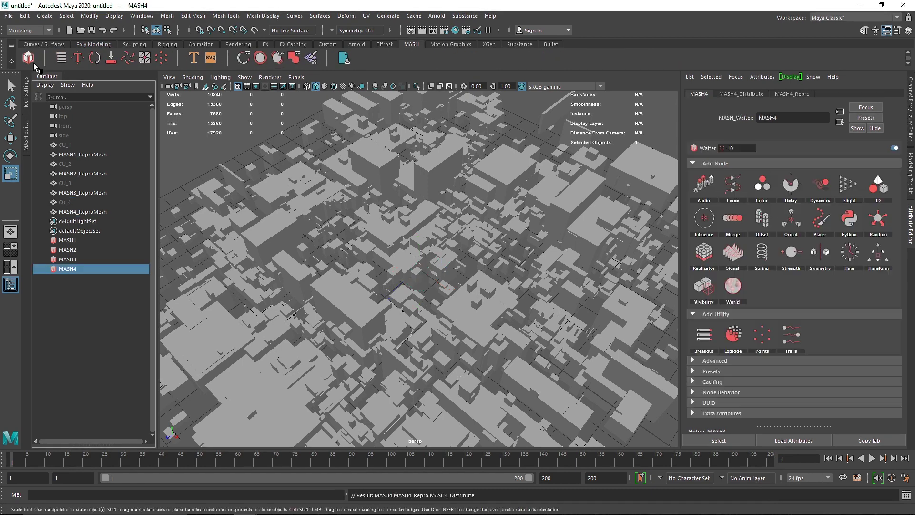
left_click(792, 94)
left_click(747, 94)
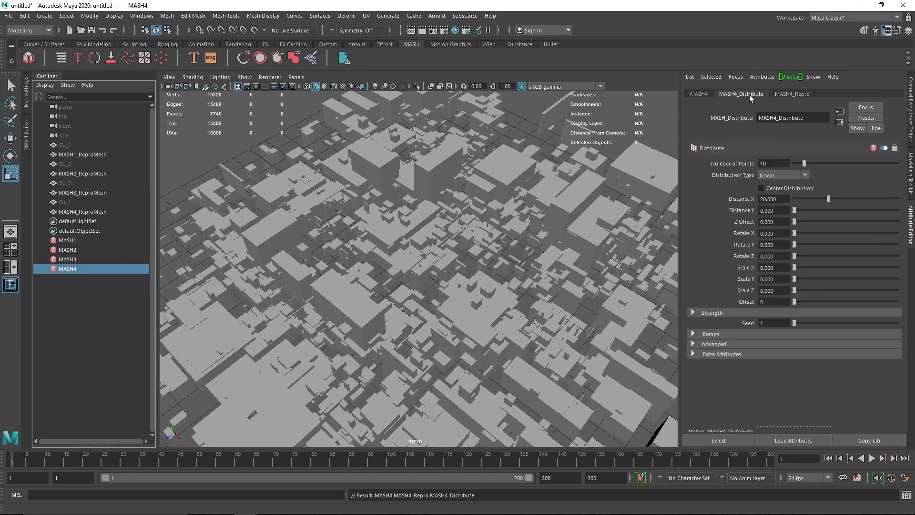
left_click(772, 176)
left_click(774, 233)
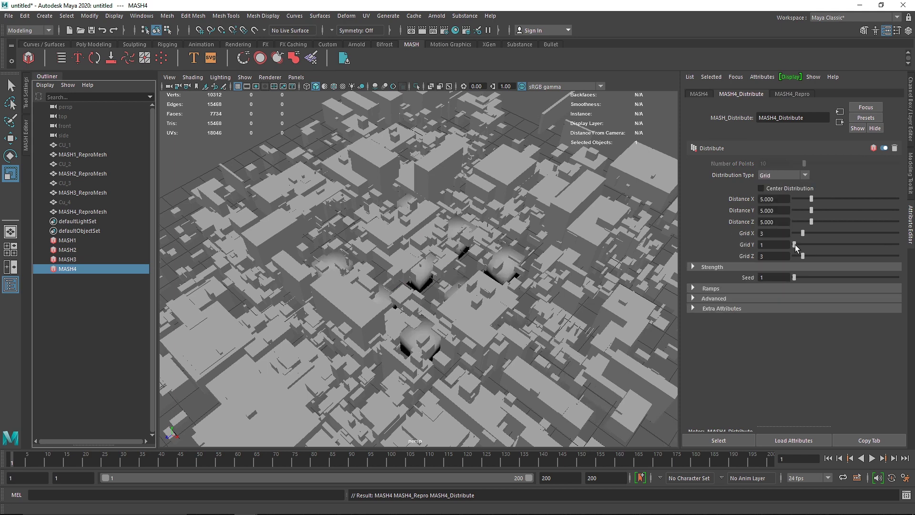
Step: Harden the edges of MASH4_ReproMesh and set the MASH4 Distribute distances to about X 11.302, Y 1.116 and Z 13.535
left_click(419, 128)
right_click_drag(421, 120, 531, 158, "shift")
left_click(77, 268)
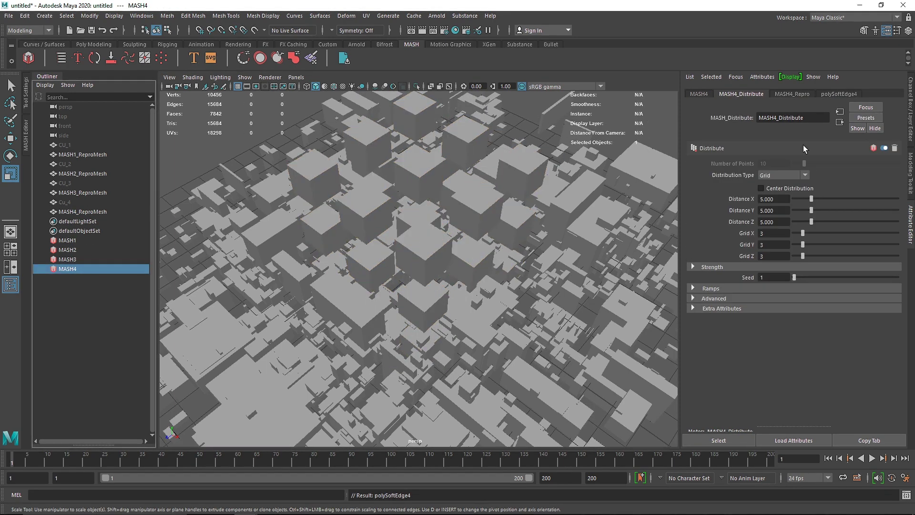
mouse_move(810, 199)
left_mouse_down()
mouse_move(832, 199)
mouse_move(839, 221)
mouse_move(797, 211)
left_mouse_up()
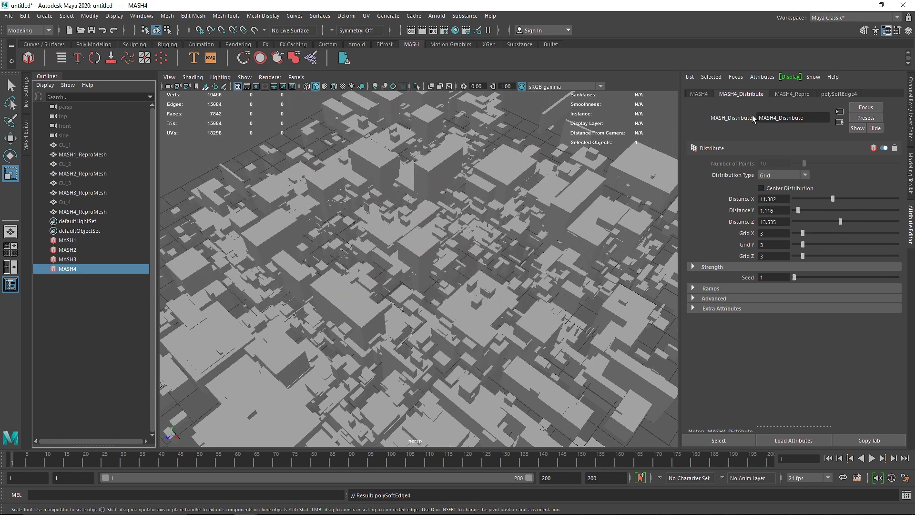
Step: Add a Random node to MASH4 and set its scale to about X 1.127, Y 0.845 and Z 0.939, with Absolute Scale off
left_click(700, 94)
left_click(874, 231)
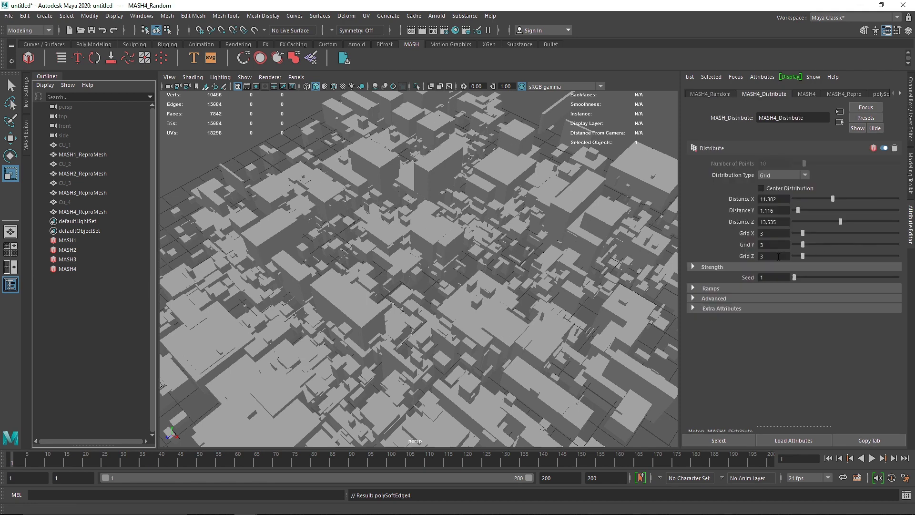
left_click(710, 94)
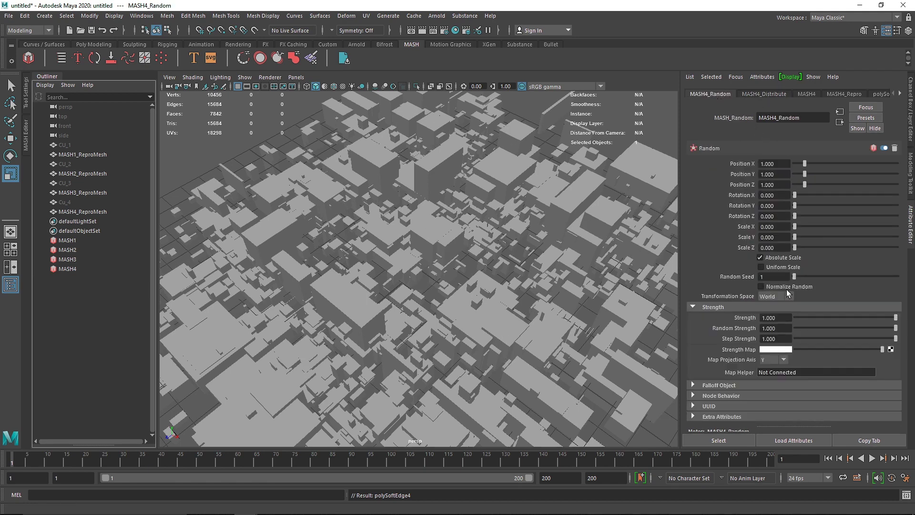
left_click(782, 257)
left_click_drag(798, 244, 806, 227)
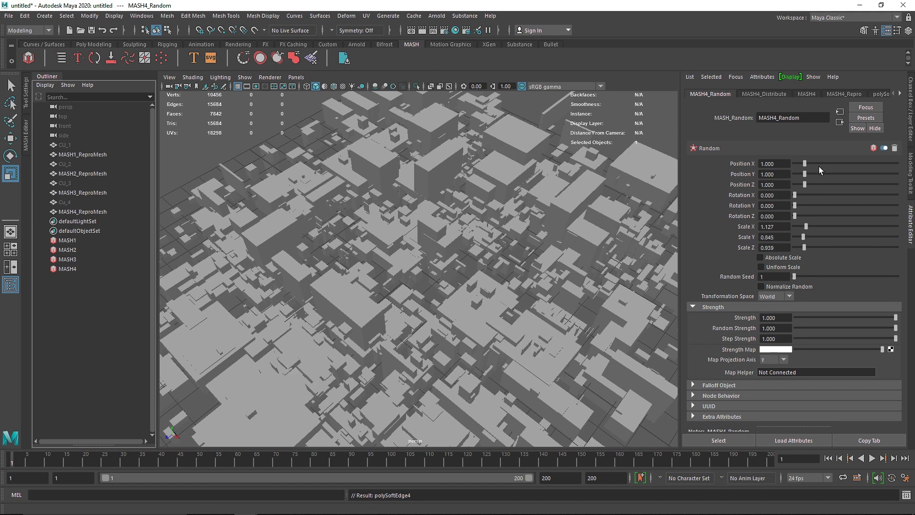
Step: Set the MASH4 Random node's position to about X 4.930, Y 1.972 and Z 4.272, and its Random Seed to 11
left_click_drag(805, 163, 845, 163)
mouse_move(804, 184)
left_mouse_down()
mouse_move(838, 186)
mouse_move(814, 173)
left_mouse_up()
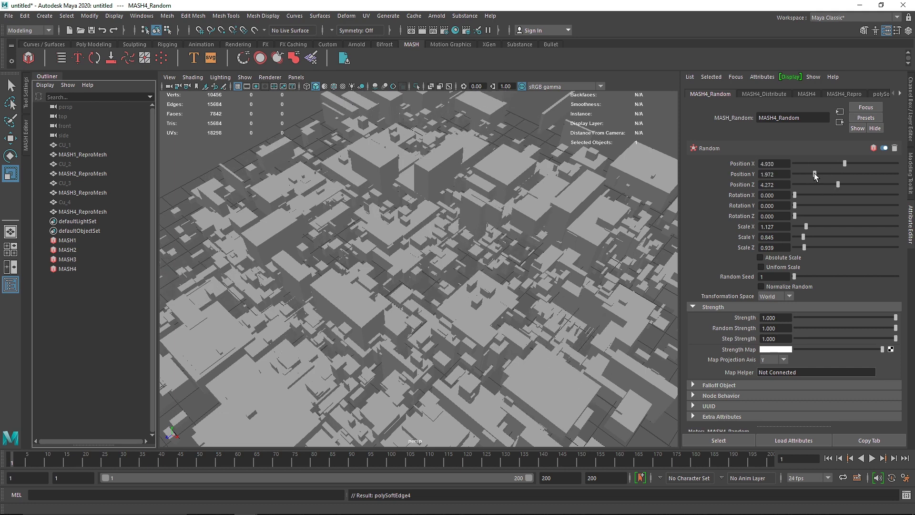
left_click_drag(794, 277, 804, 281)
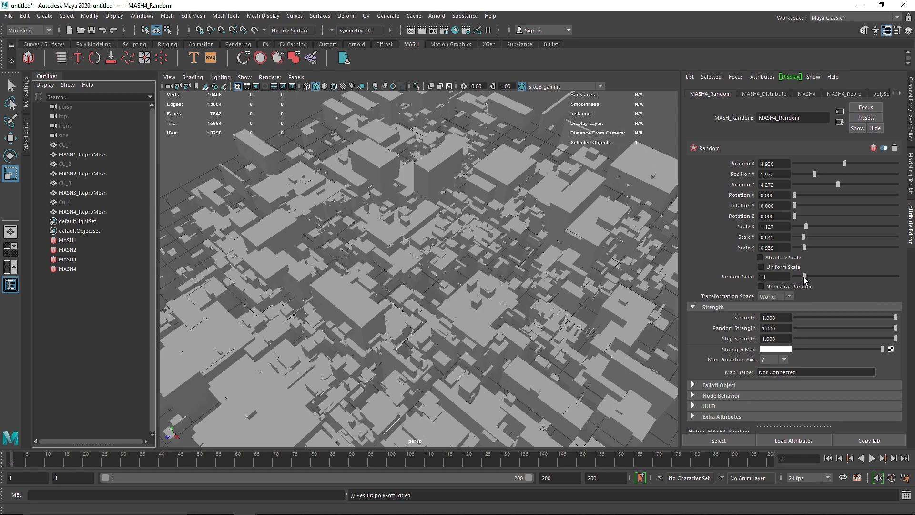
scroll(493, 274, "down", 5)
left_click_drag(495, 276, 382, 284, "alt")
scroll(436, 271, "up", 6)
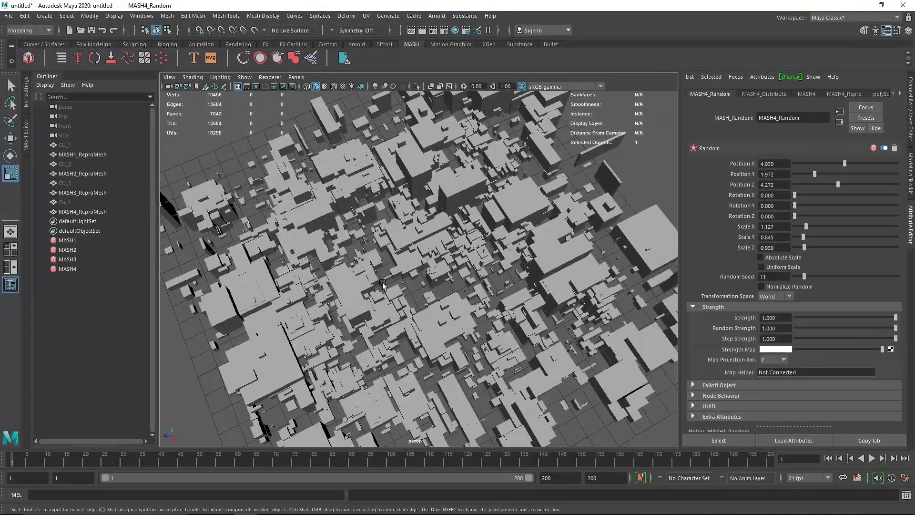
Step: Set the MASH1 Distribute node's Distance Y to about 0.558
left_click(67, 240)
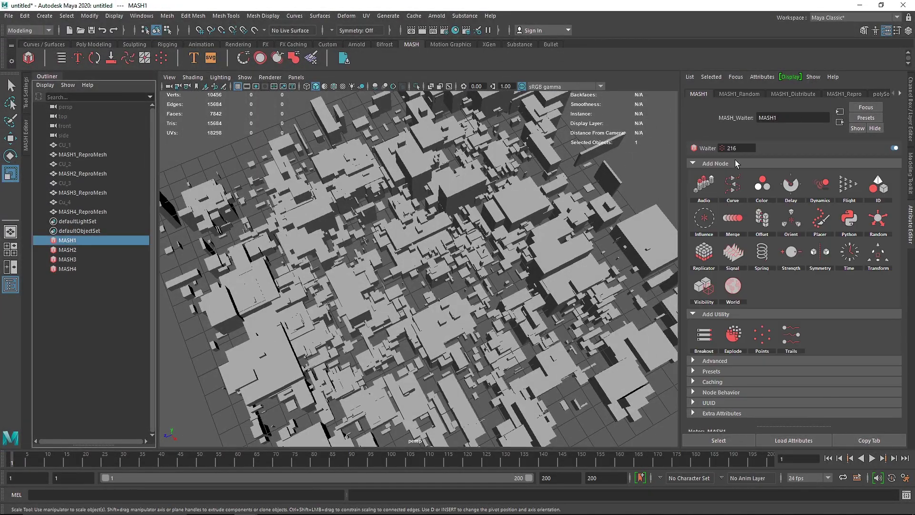
left_click(793, 94)
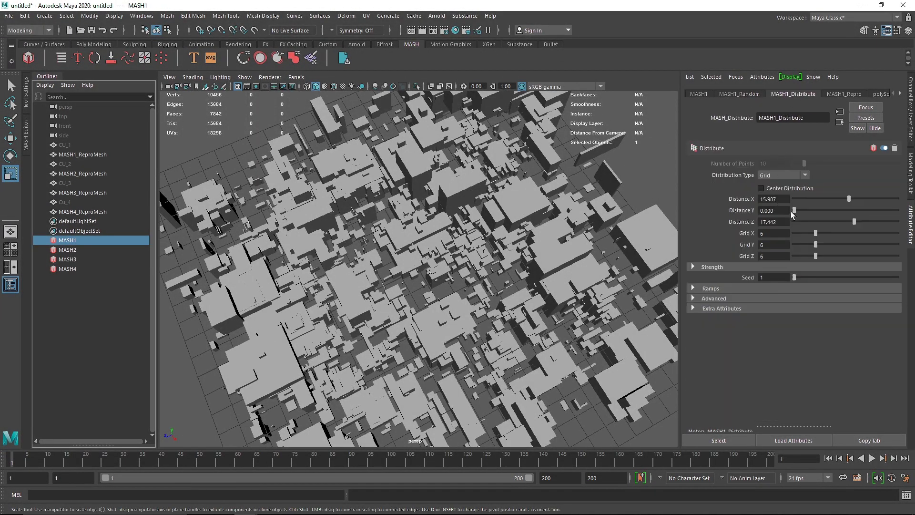
left_click_drag(792, 211, 796, 212)
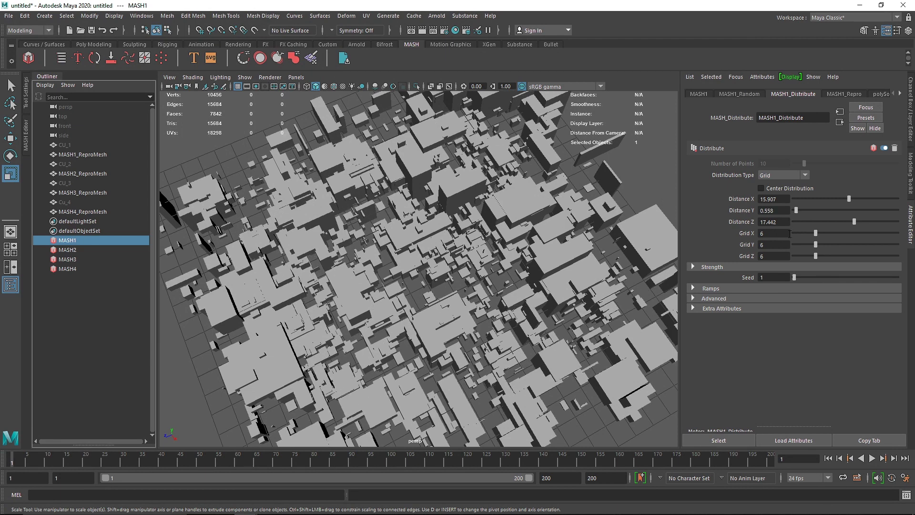
Step: Set the MASH1 Random node's Random Seed to 7 and the MASH1 Distribute node's Seed to 6
left_click(728, 95)
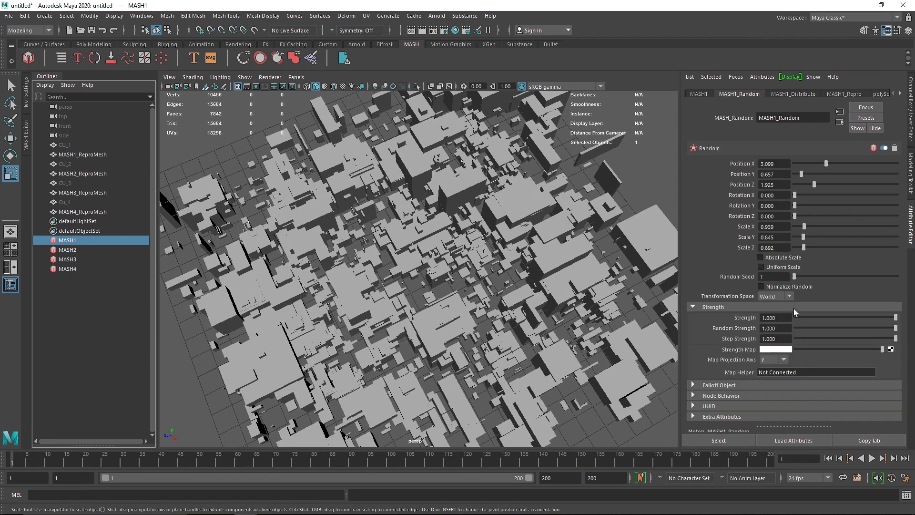
left_click_drag(795, 277, 800, 279)
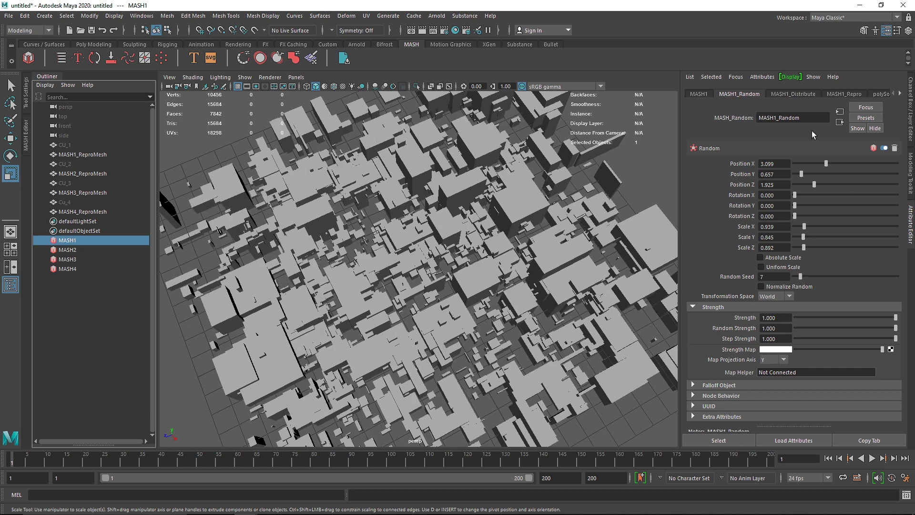
left_click(782, 93)
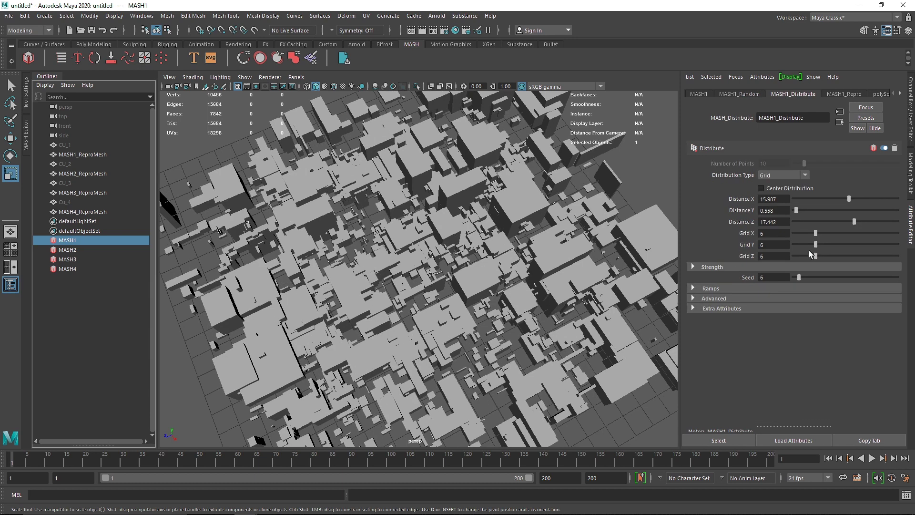
Step: Set the MASH4 Distribute node's Grid X, Grid Y and Grid Z to 4
left_click(74, 249)
left_click(76, 259)
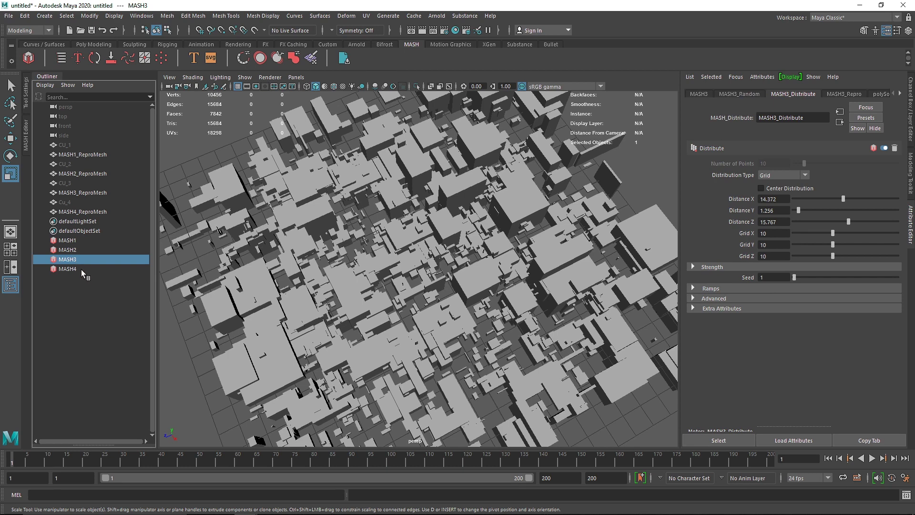
left_click(82, 268)
type("4")
key("Tab")
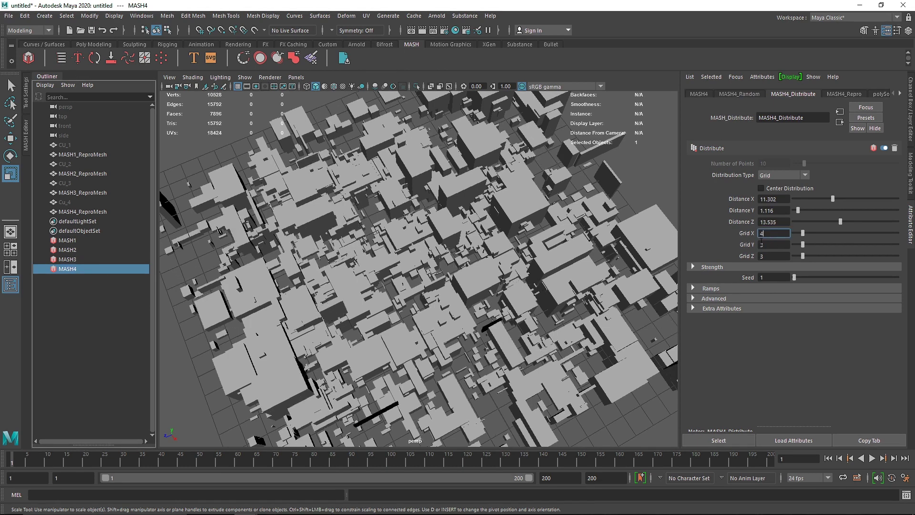
type("4")
key("Tab")
type("4")
left_click(770, 244)
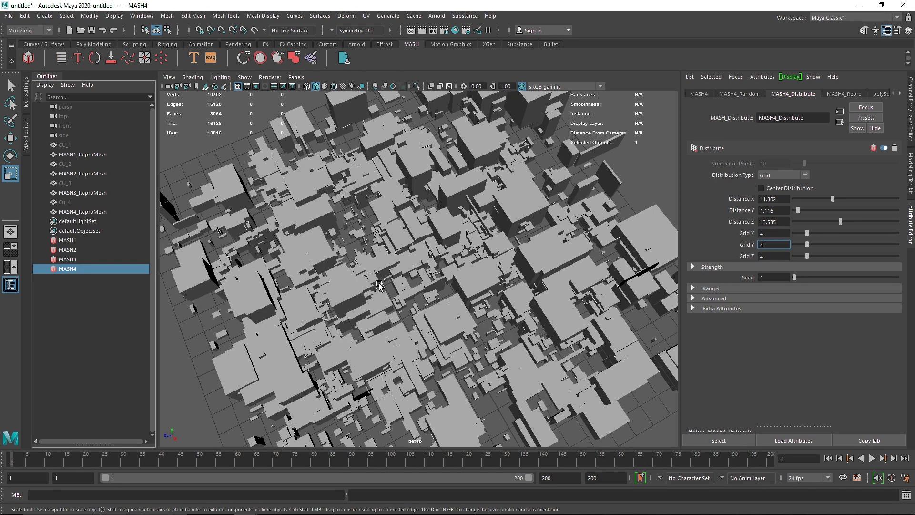
Step: Set the MASH4 Random node's Random Seed to 7
left_click_drag(380, 285, 426, 263, "alt")
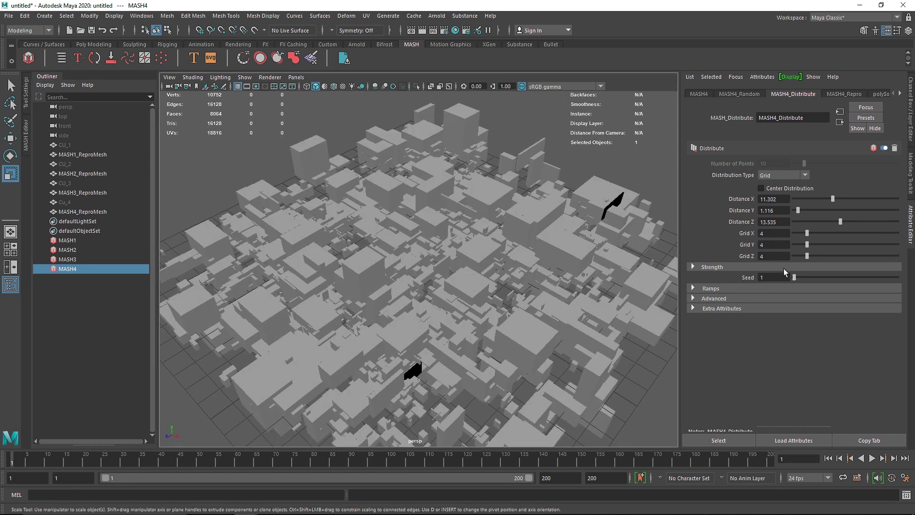
left_click(726, 94)
left_click_drag(794, 276, 801, 279)
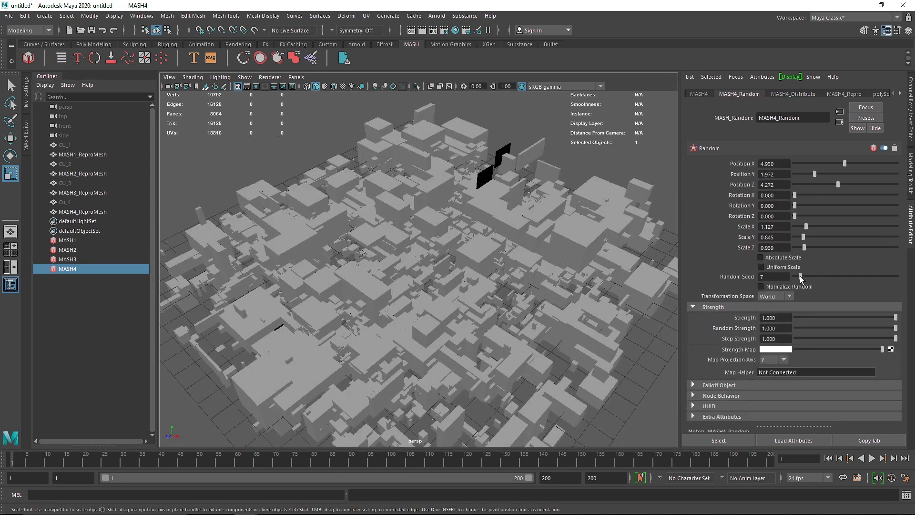
Step: Set the MASH4 Random node's Scale X to about 0.939 and collapse the Outliner
left_click_drag(807, 224, 804, 226)
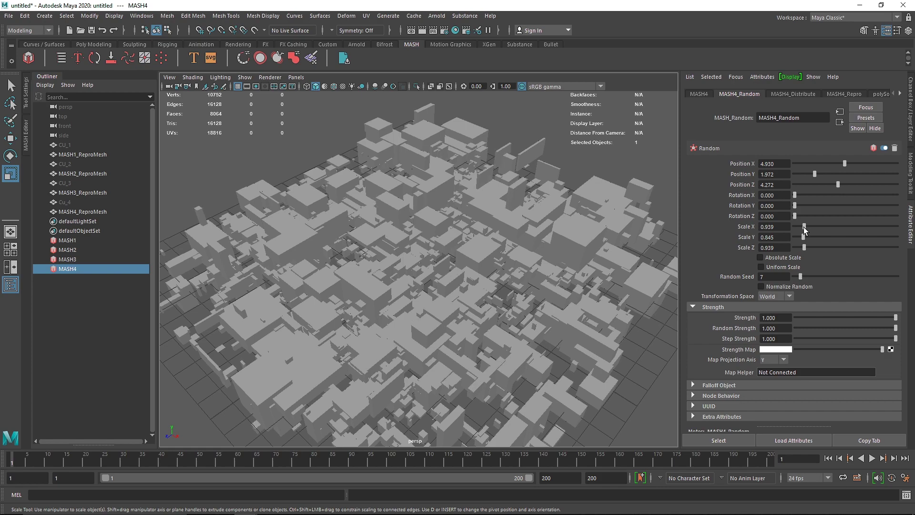
left_click(45, 76)
scroll(311, 168, "down", 4)
left_click_drag(311, 167, 285, 152, "alt")
left_click(82, 45)
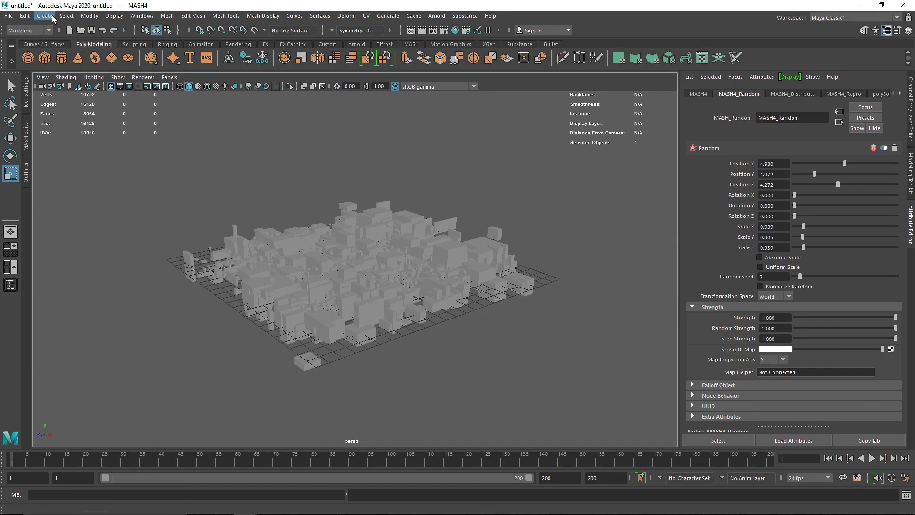
Step: Create a camera and switch the viewport to look through camera1
left_click(52, 18)
mouse_move(88, 75)
left_click(188, 82)
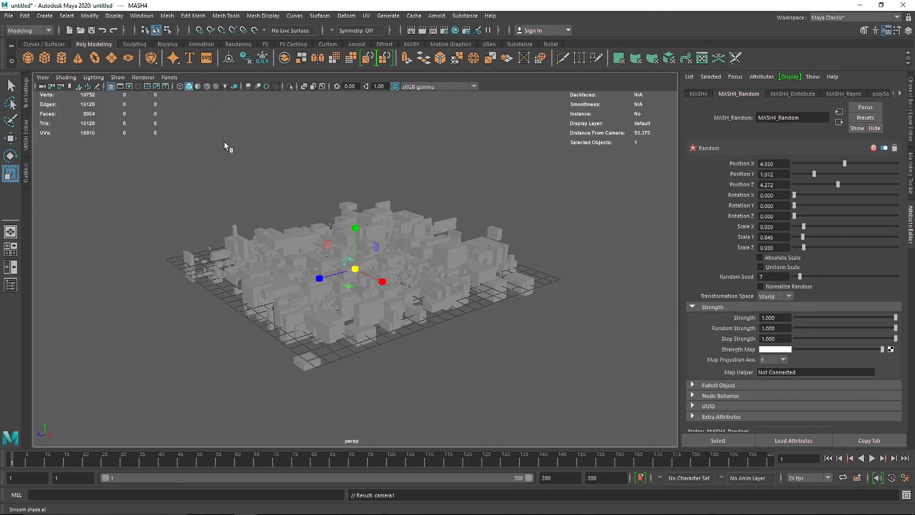
left_click(169, 77)
mouse_move(247, 89)
left_click(291, 87)
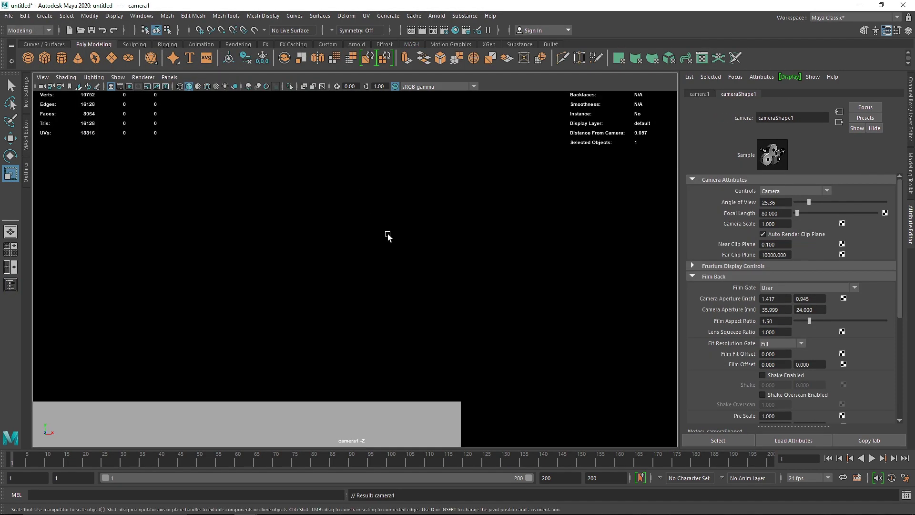
Step: Frame the blocks closely from above through camera1 with the resolution gate turned on
left_click_drag(387, 236, 348, 230, "alt")
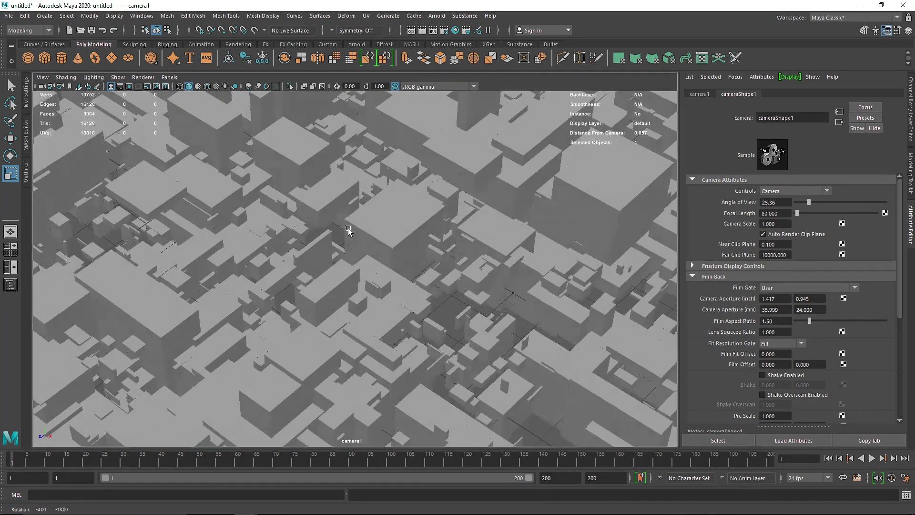
scroll(341, 232, "up", 3)
middle_click_drag(337, 233, 373, 247, "alt")
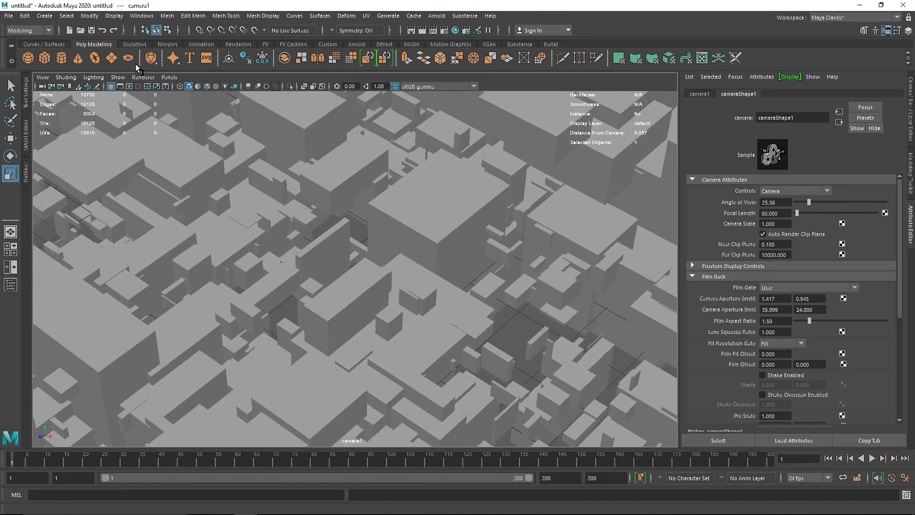
left_click(138, 87)
scroll(367, 215, "down", 3)
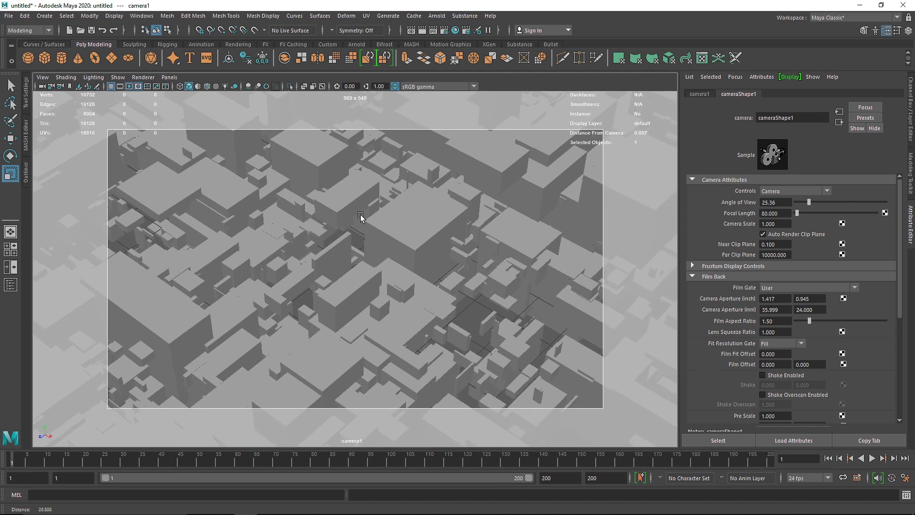
right_click_drag(361, 215, 353, 215, "alt")
middle_click_drag(357, 216, 362, 217, "alt")
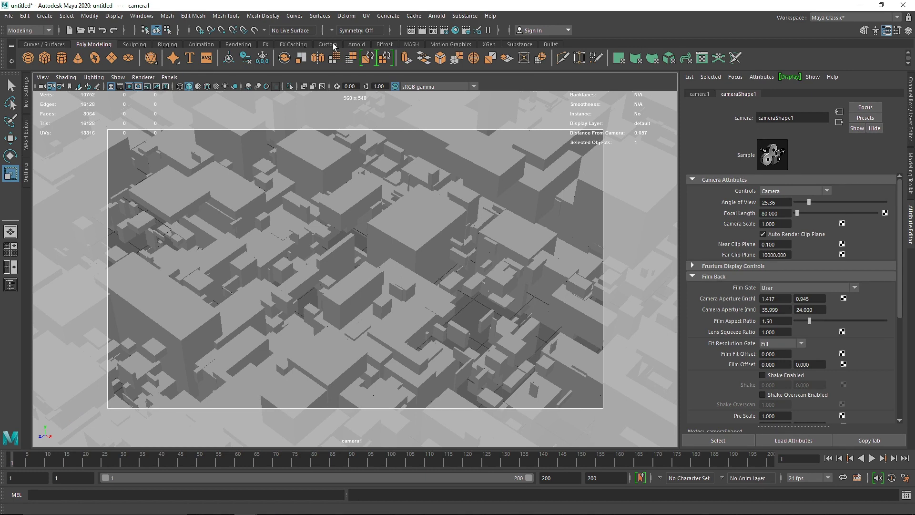
Step: Start an Arnold test render of the block city and stop it
left_click(356, 45)
left_click(358, 58)
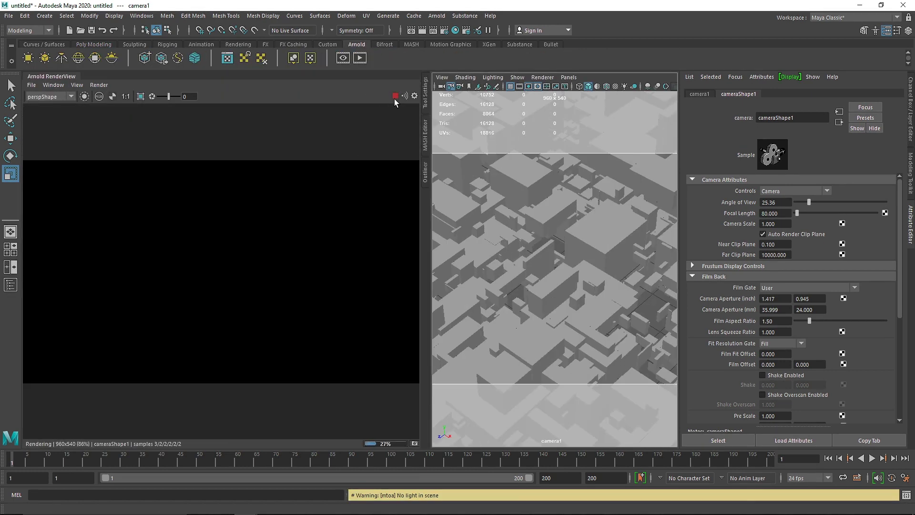
left_click(394, 99)
Step: Create an Arnold area light, close the render view, and move the light below the city to about -5.213 in Translate Y
left_click(28, 57)
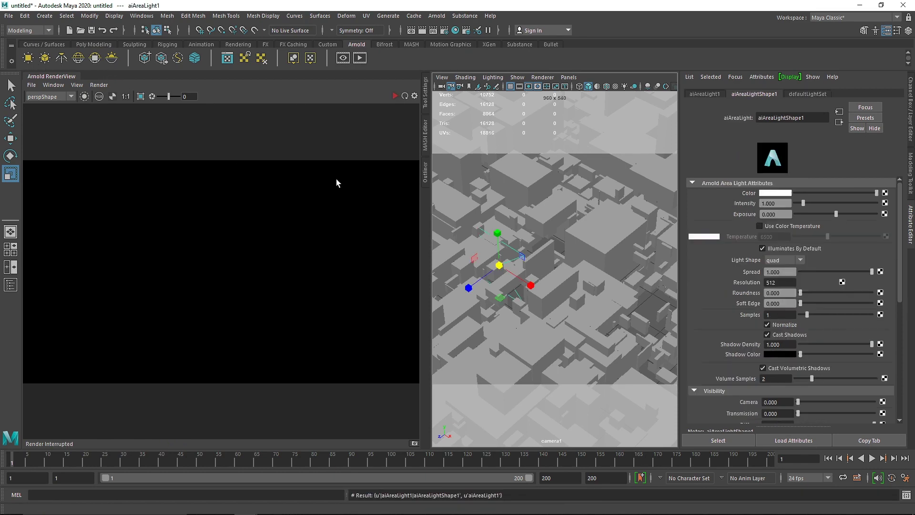
right_click(49, 79)
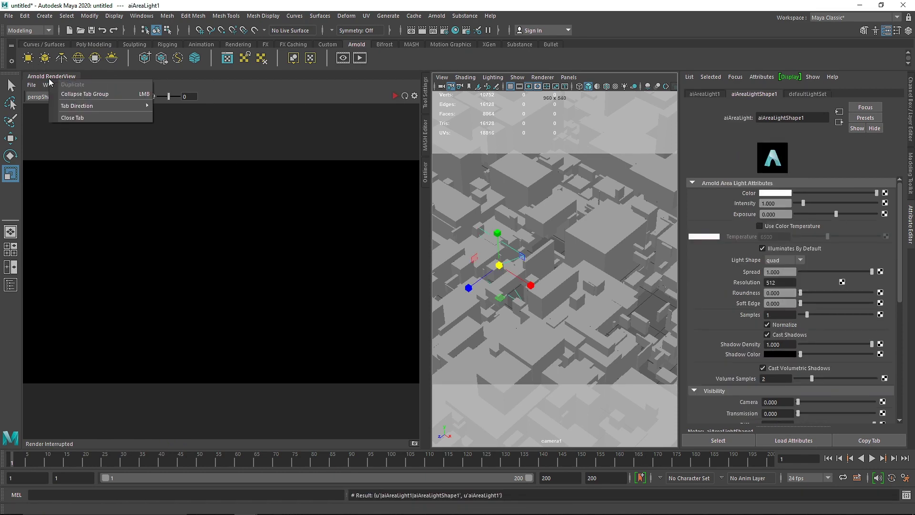
left_click(67, 117)
key("space")
left_click_drag(314, 263, 312, 188)
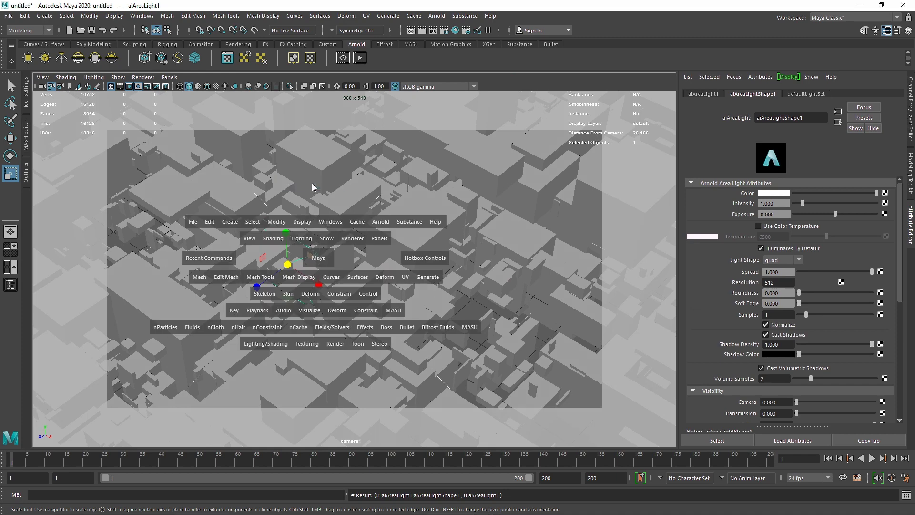
left_click_drag(341, 298, 356, 237, "alt")
key("w")
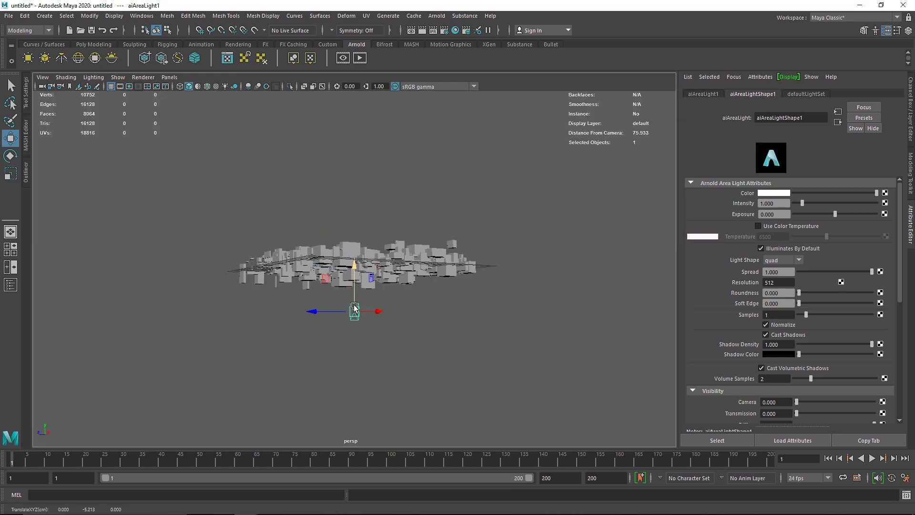
Step: Scale the area light uniformly to about 4.978 and set its Rotate X to 90
key("e")
key("r")
left_click_drag(354, 311, 412, 317)
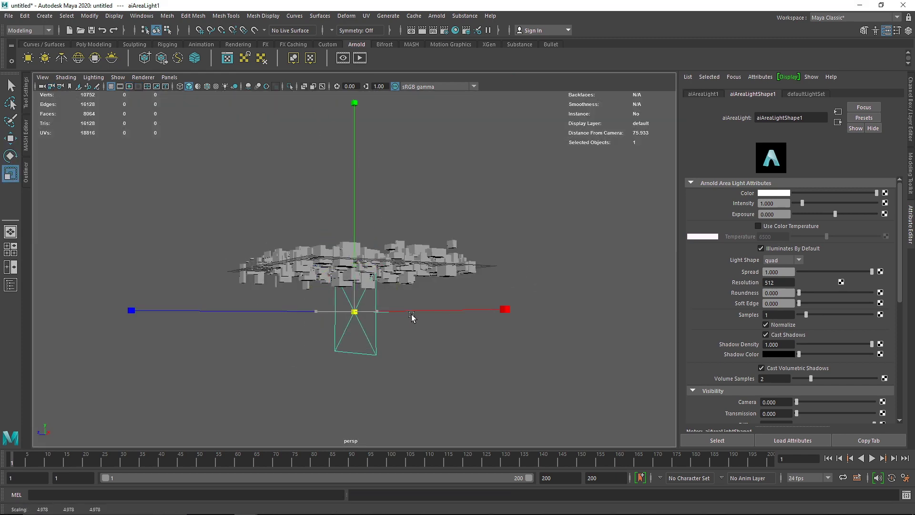
left_click_drag(344, 295, 354, 310, "alt")
key("e")
left_click_drag(341, 274, 328, 335)
left_click(909, 110)
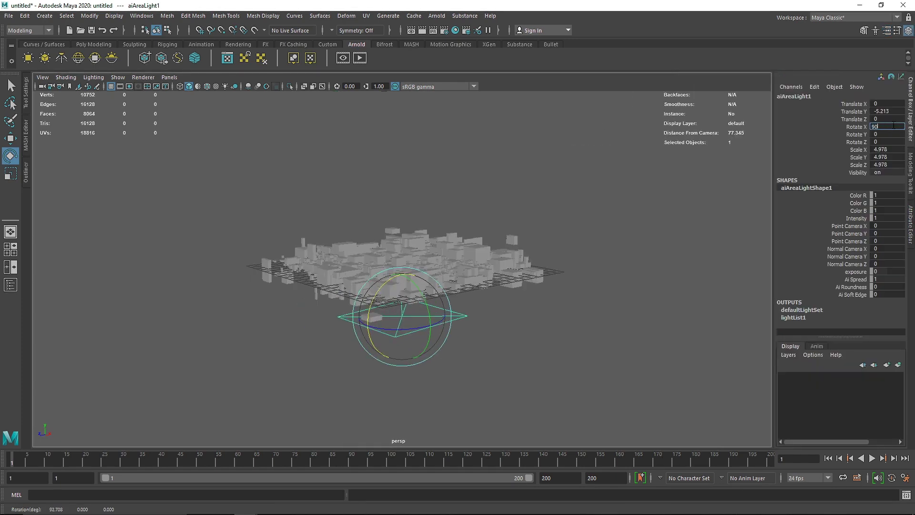
key("Return")
Step: Enlarge the area light uniformly to a scale of about 10.778 so it spans the underside of the city
left_click(521, 315)
left_click(443, 326)
left_click_drag(444, 326, 498, 318, "alt")
key("r")
left_click_drag(410, 290, 409, 329, "alt")
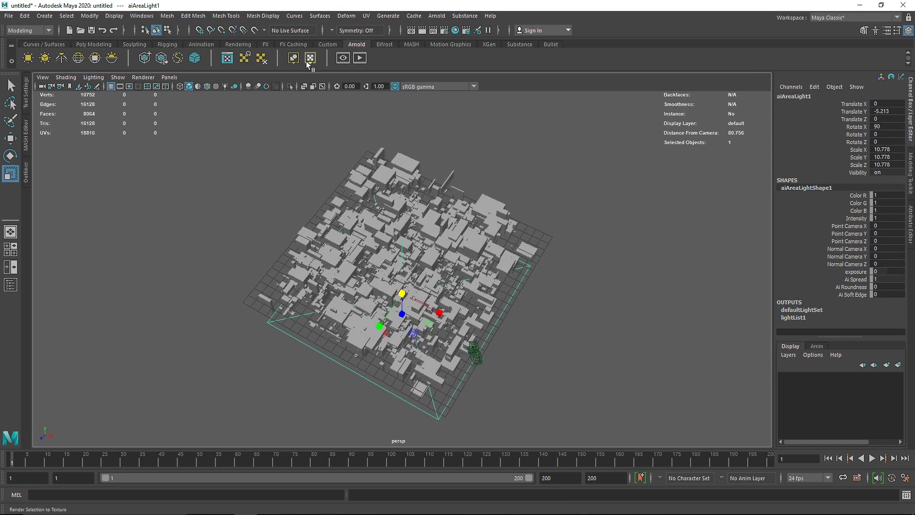
Step: Open the Arnold RenderView, choose cameraShape1 as the render camera and start the render
left_click(358, 61)
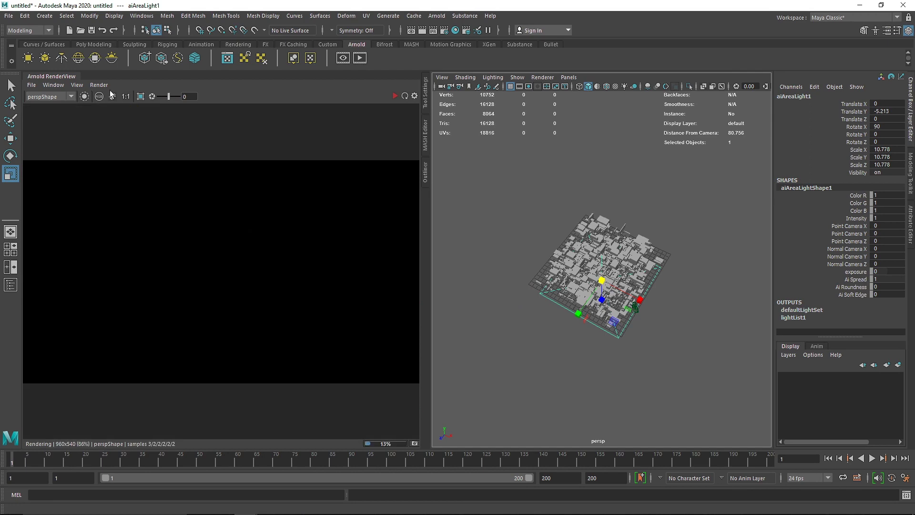
left_click(55, 97)
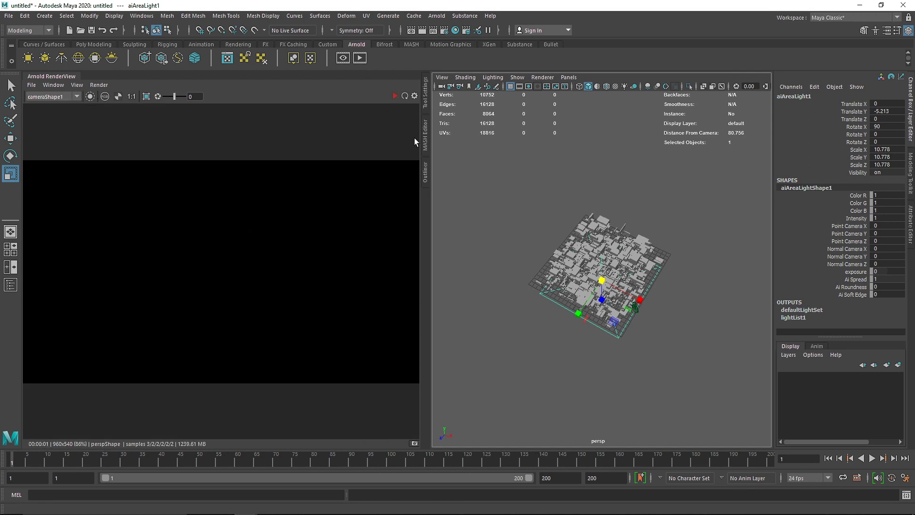
left_click(394, 96)
Step: Raise the area light's Exposure to 5 and then to 8 while the render updates
left_click(910, 233)
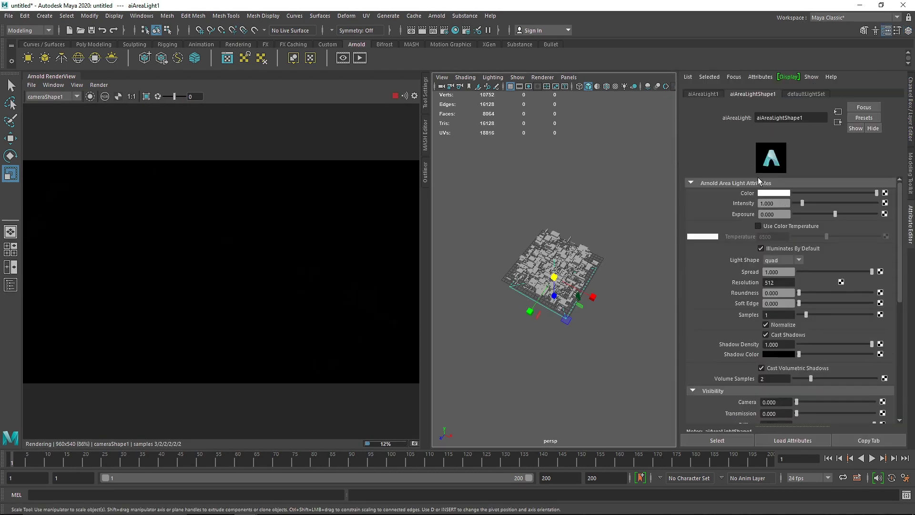
type("5")
key("Return")
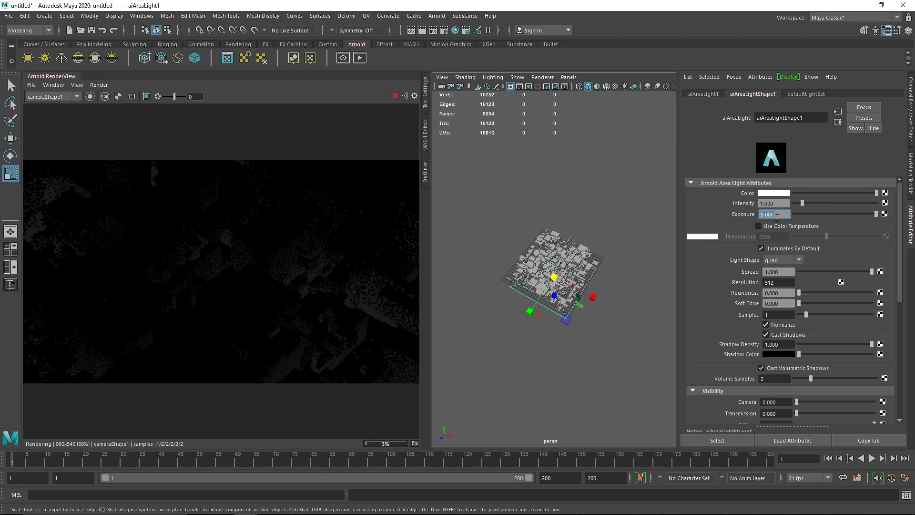
type("8")
key("Return")
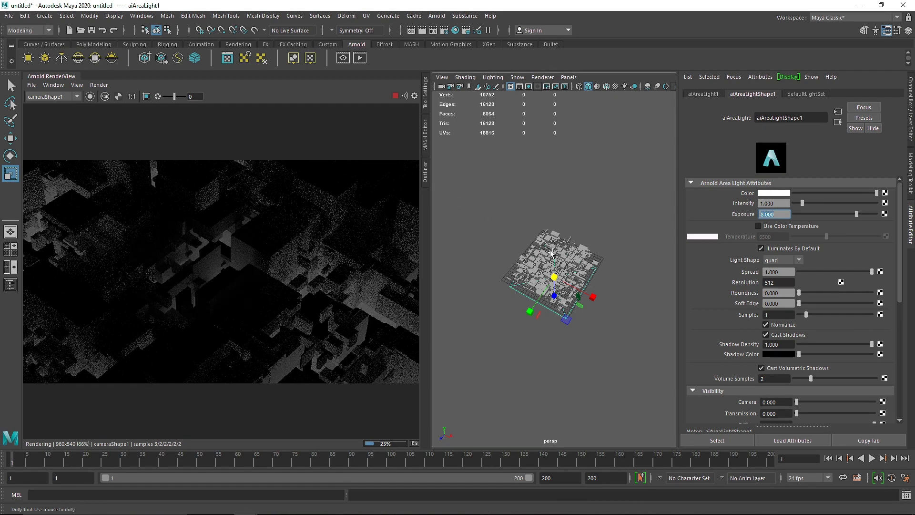
Step: Close the Arnold RenderView to return to the full perspective viewport
scroll(581, 260, "up", 3)
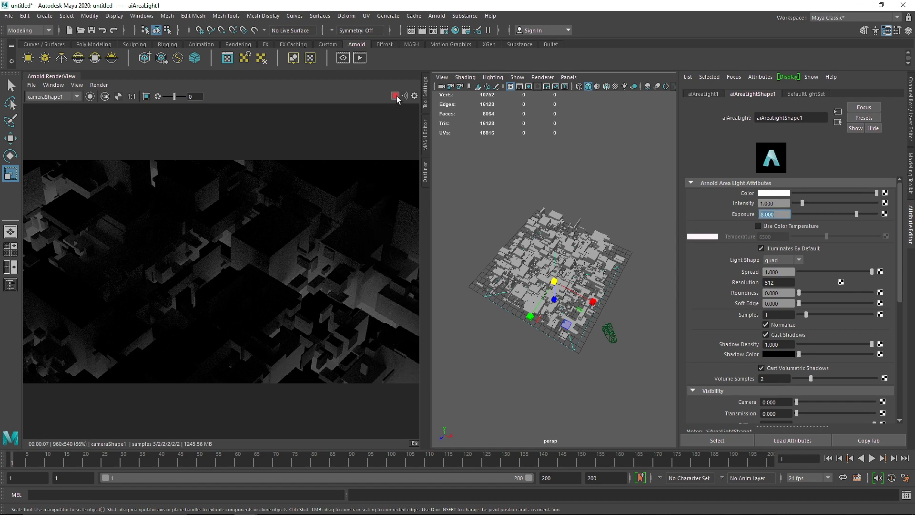
right_click(65, 75)
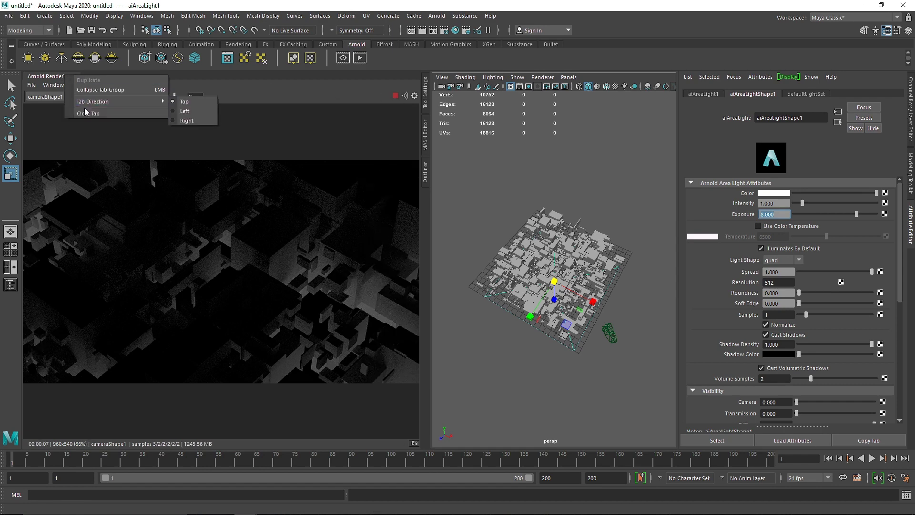
left_click(85, 113)
scroll(305, 243, "up", 4)
left_click_drag(324, 251, 324, 247, "alt")
scroll(324, 249, "down", 3)
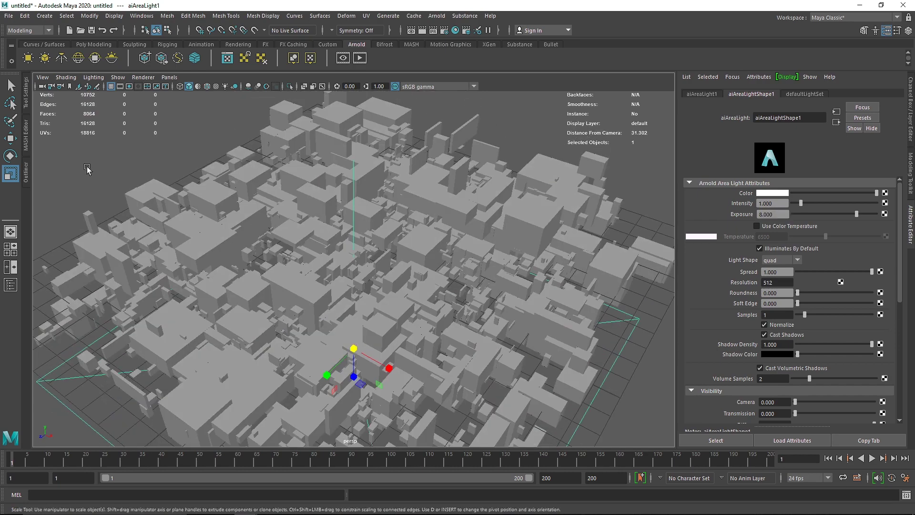
Step: Reopen the Outliner and assign a new Arnold aiStandardSurface material to MASH1_ReproMesh
left_click(10, 285)
left_click(91, 155)
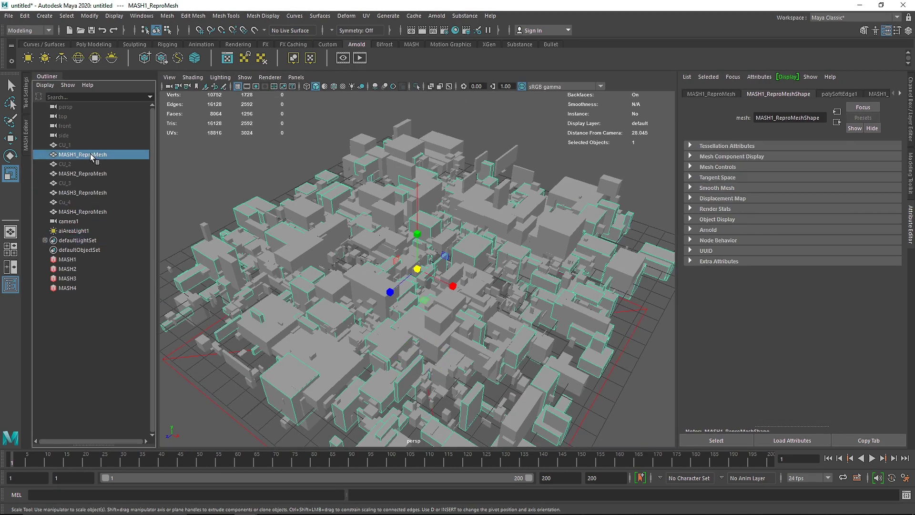
left_click_drag(414, 262, 439, 241, "alt")
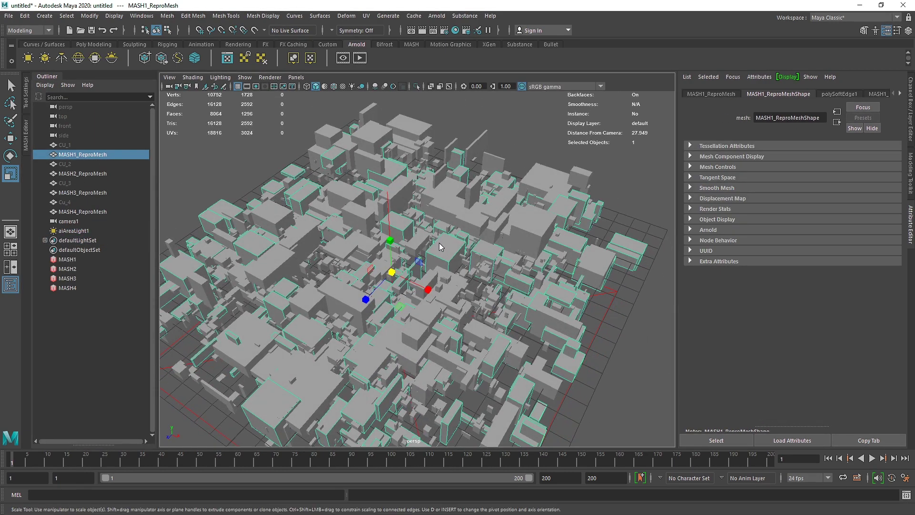
right_click_drag(439, 241, 441, 487)
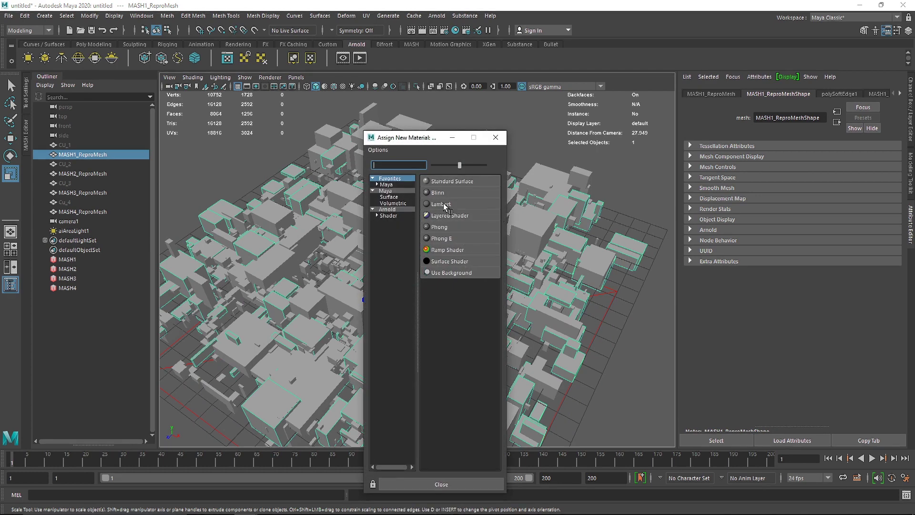
left_click(402, 216)
left_click(484, 317)
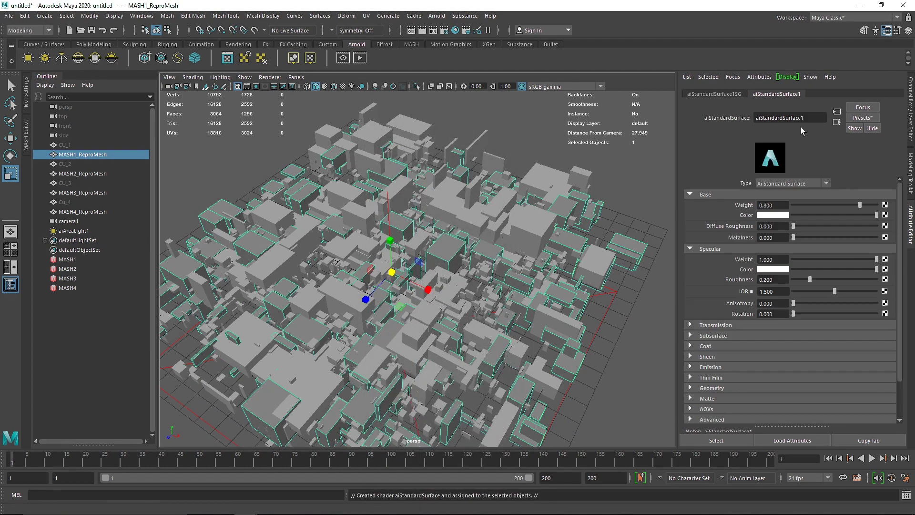
Step: Rename the MASH1_ReproMesh material to CU_1_1
key("ctrl+a")
type("CU")
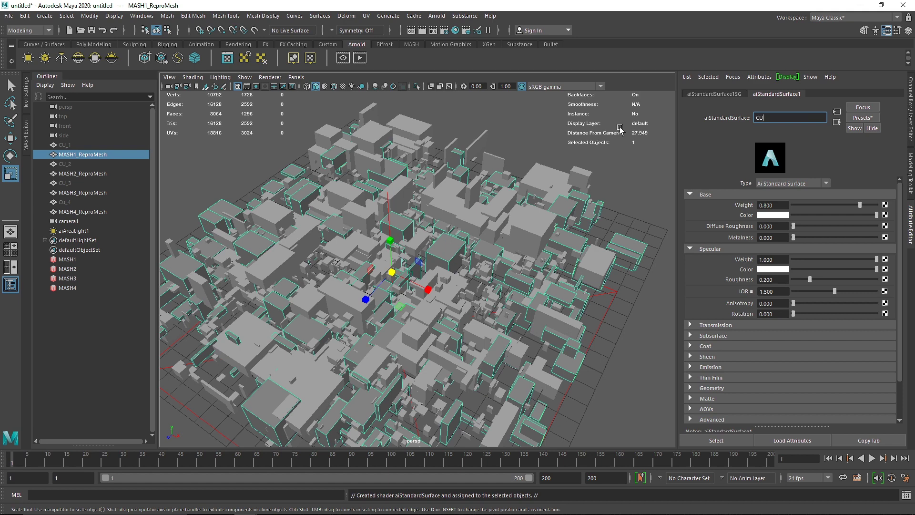
type("_1")
key("Return")
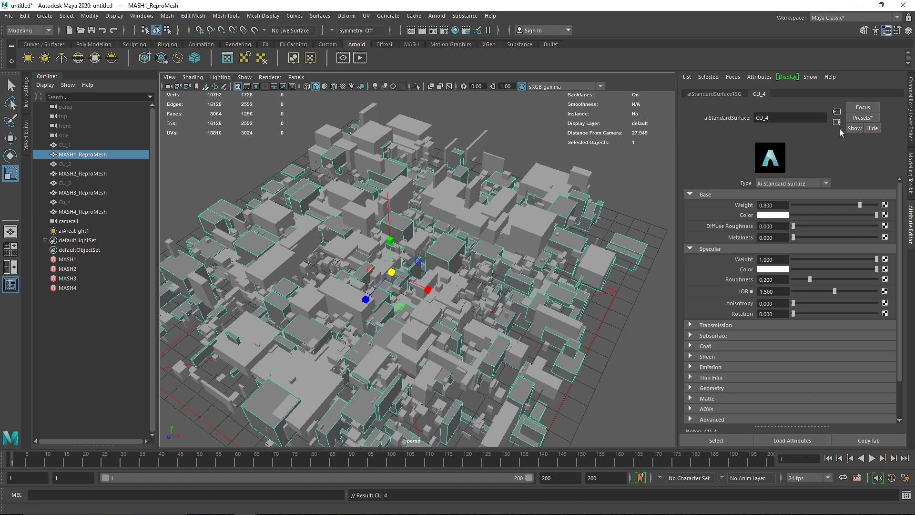
double_click(794, 118)
key("Return")
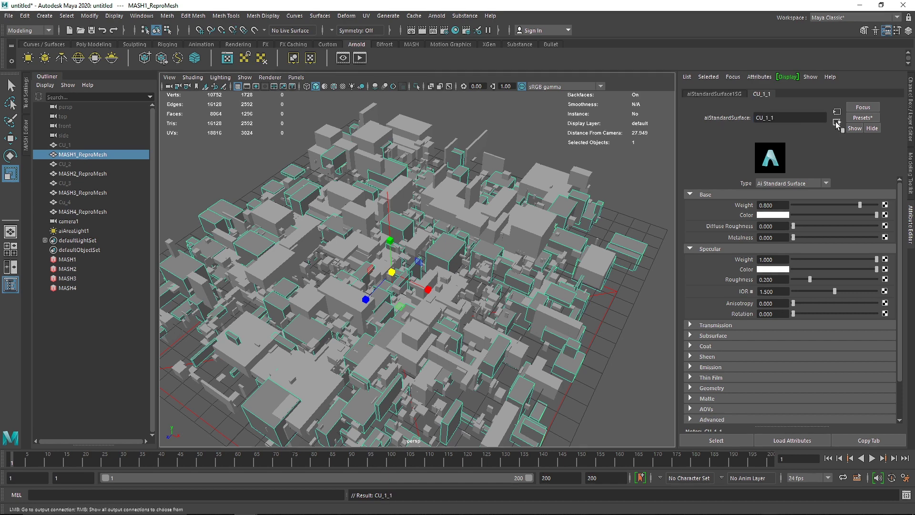
Step: Replace the CU_1_1 material's settings with the Brushed_Metal preset and clear the selection
left_click(862, 117)
mouse_move(847, 167)
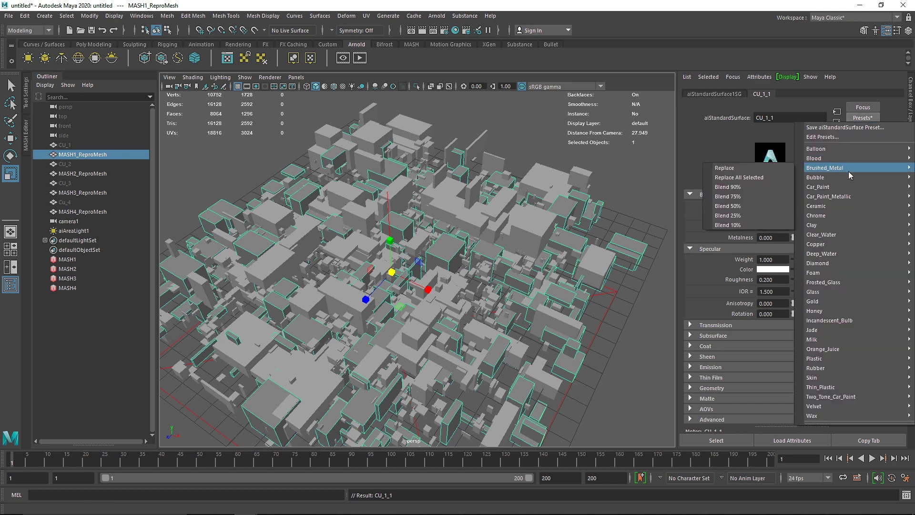
left_click(771, 169)
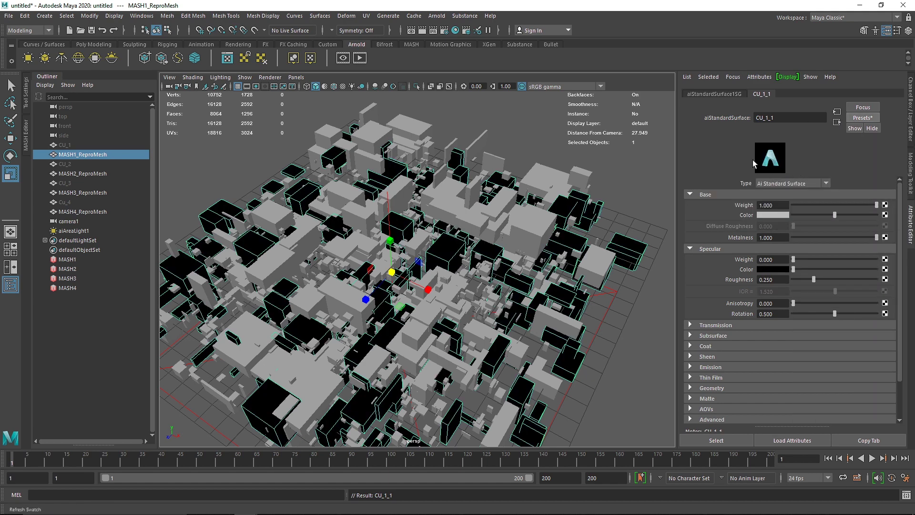
left_click(598, 126)
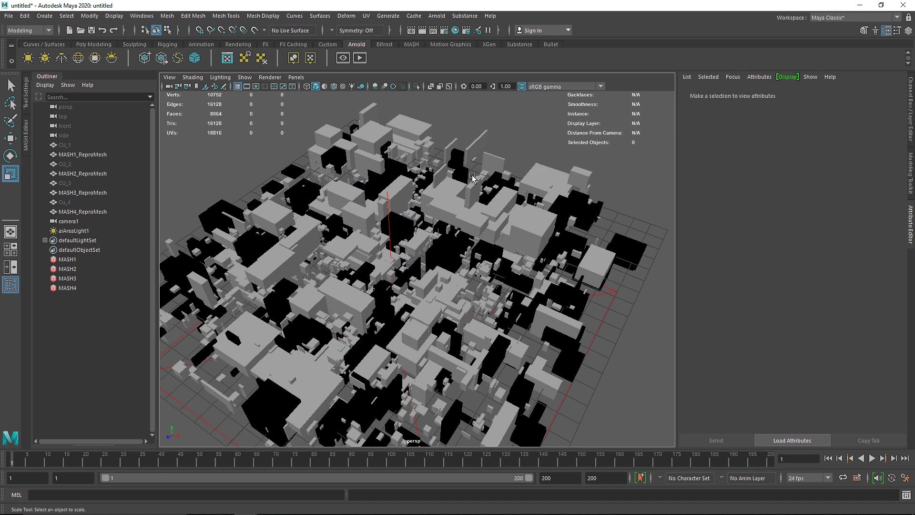
Step: Assign a new Arnold aiStandardSurface material to MASH2_ReproMesh
left_click(101, 175)
right_click(459, 123)
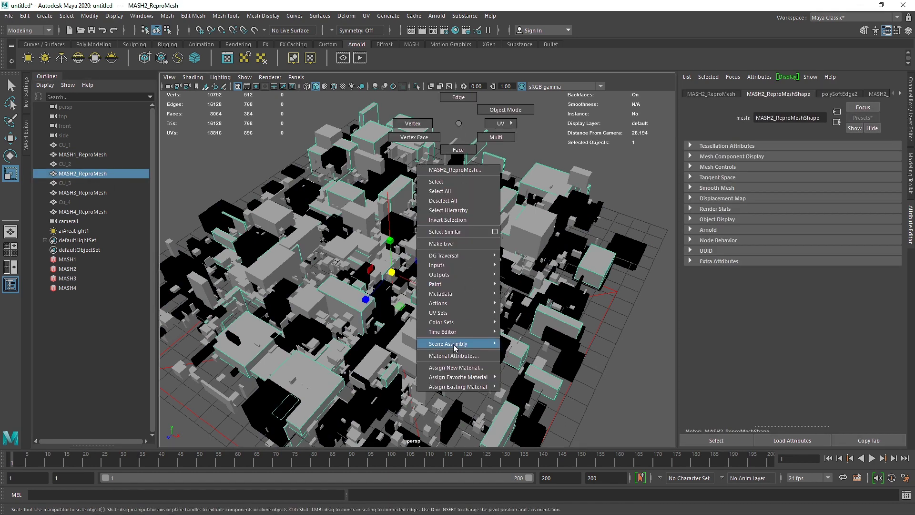
left_click(453, 369)
left_click(395, 224)
left_click(465, 324)
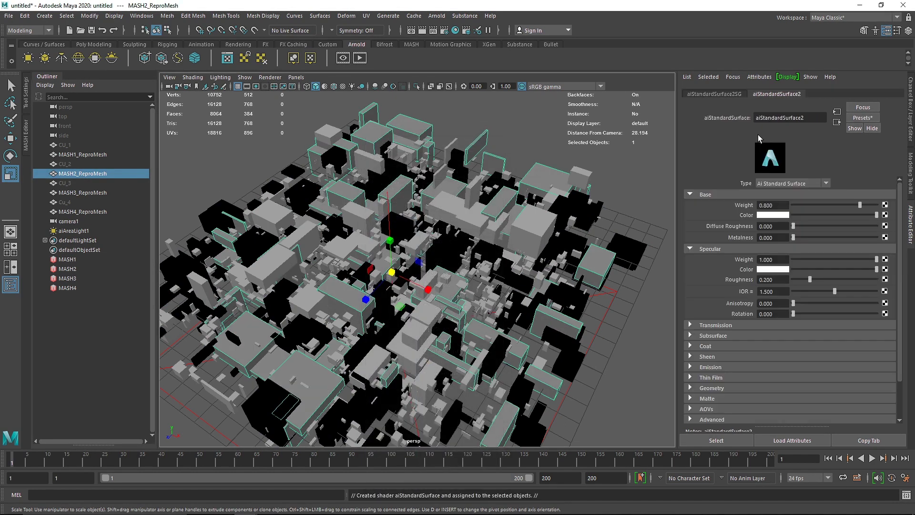
Step: Rename the MASH2_ReproMesh material to CU_2_2
left_click_drag(810, 118, 737, 123)
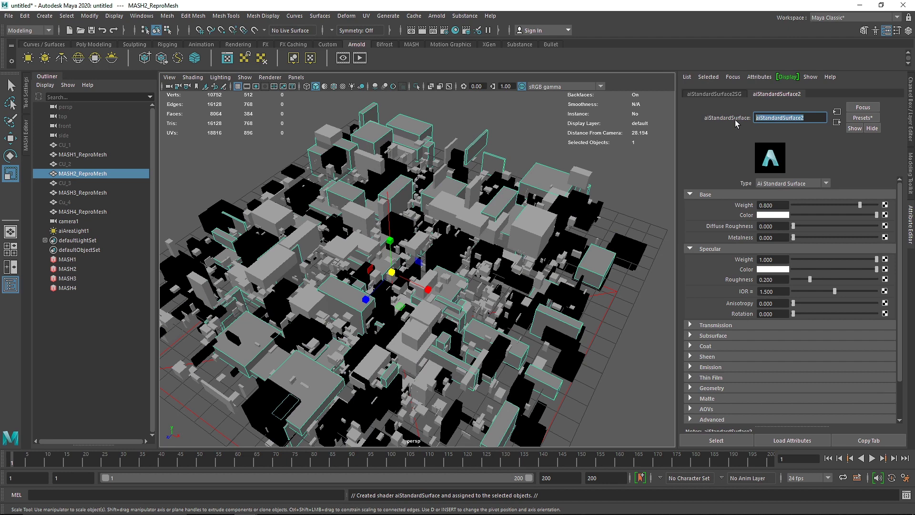
type("CU_2")
key("Return")
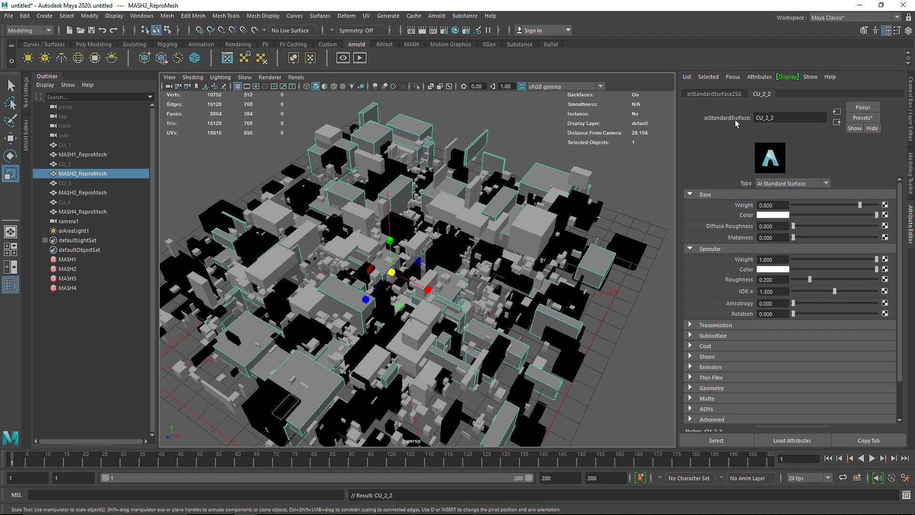
Step: Replace the CU_2_2 material's settings with the Copper preset and clear the selection
left_click(862, 118)
mouse_move(815, 242)
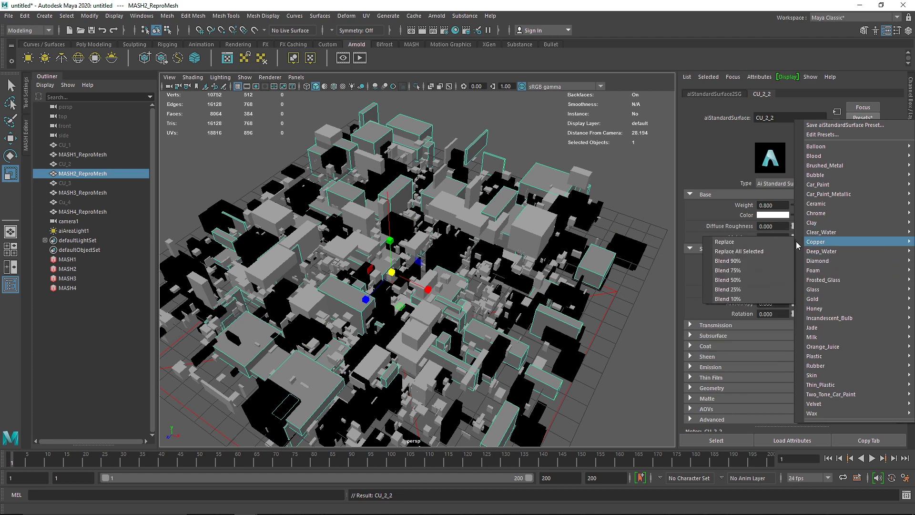
left_click(767, 242)
left_click(575, 141)
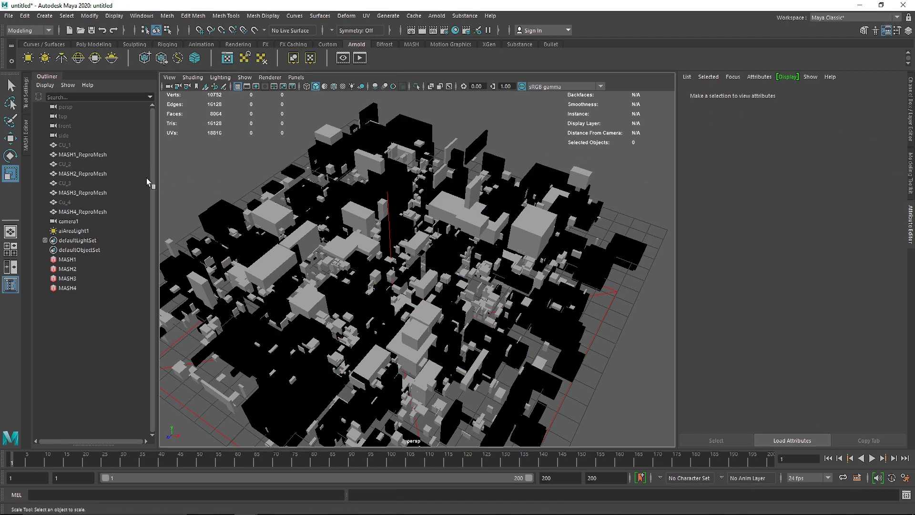
Step: Assign a new Arnold aiStandardSurface material to MASH3_ReproMesh
left_click(97, 193)
right_click(517, 144)
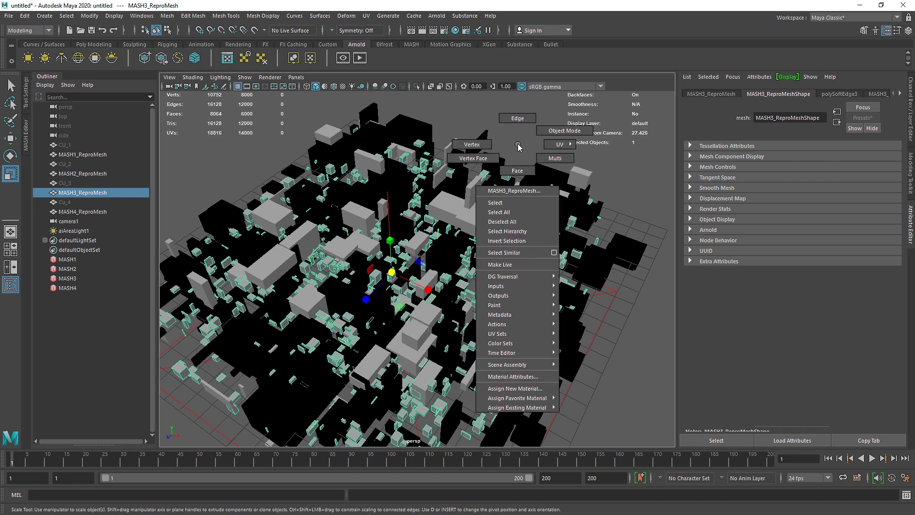
left_click(514, 388)
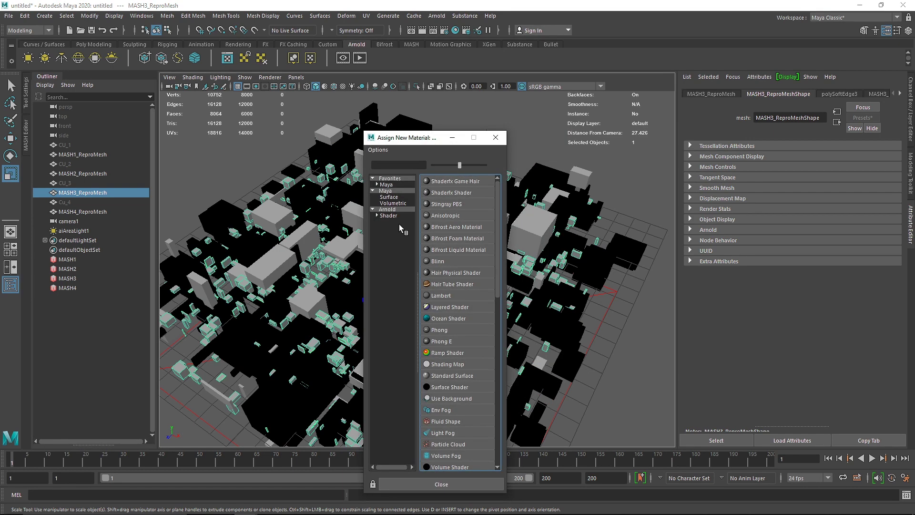
left_click(453, 319)
Step: Rename the MASH3_ReproMesh material to Cu_3_3
double_click(781, 117)
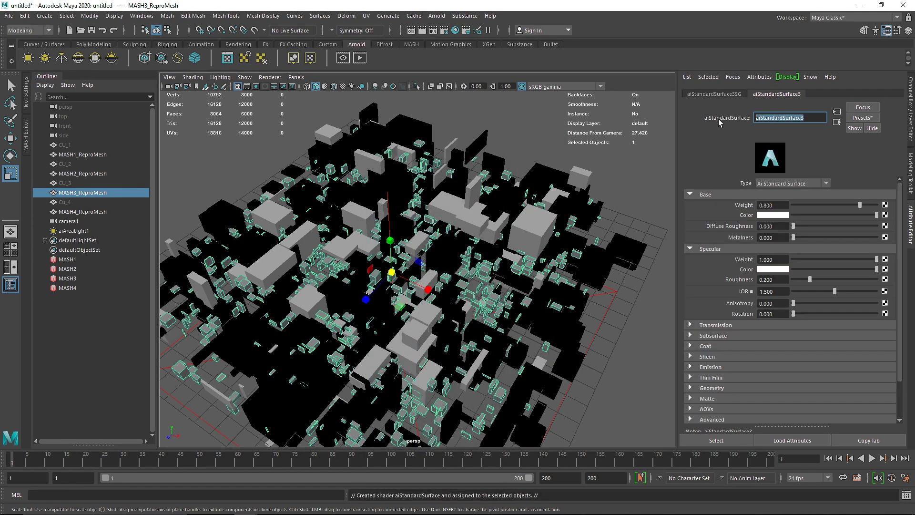
type("Cu_3_3")
key("Return")
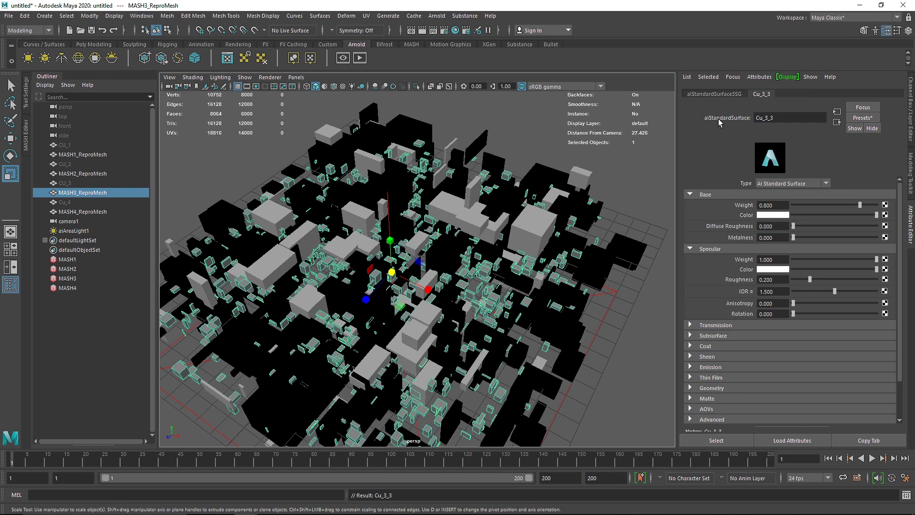
Step: Replace the Cu_3_3 material's settings with the Glass preset
left_click(863, 118)
mouse_move(823, 310)
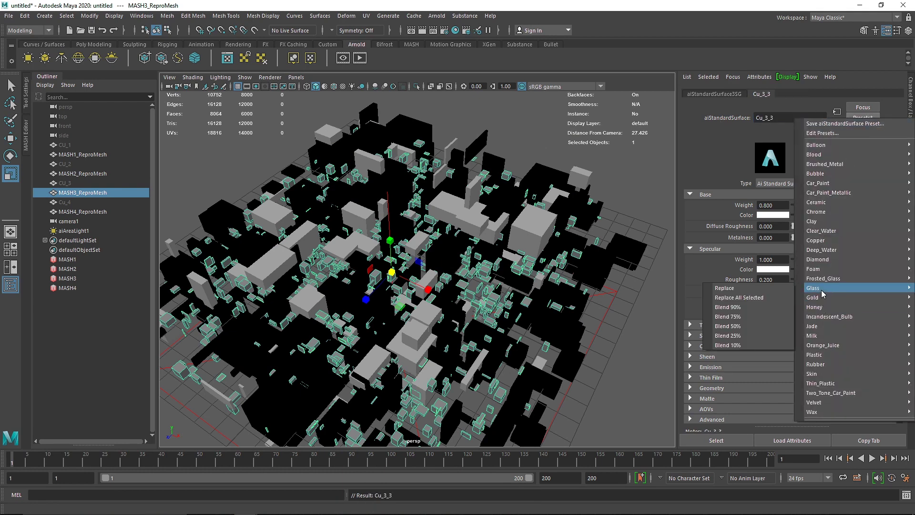
left_click(729, 307)
left_click(722, 324)
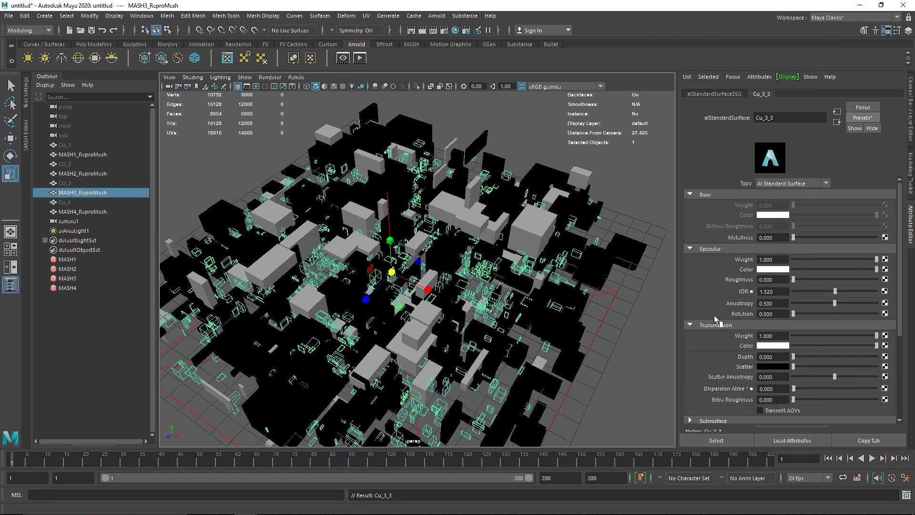
Step: Expand the Arnold attributes of the MASH3_ReproMesh shape and clear the selection
left_click(537, 166)
left_click(509, 176)
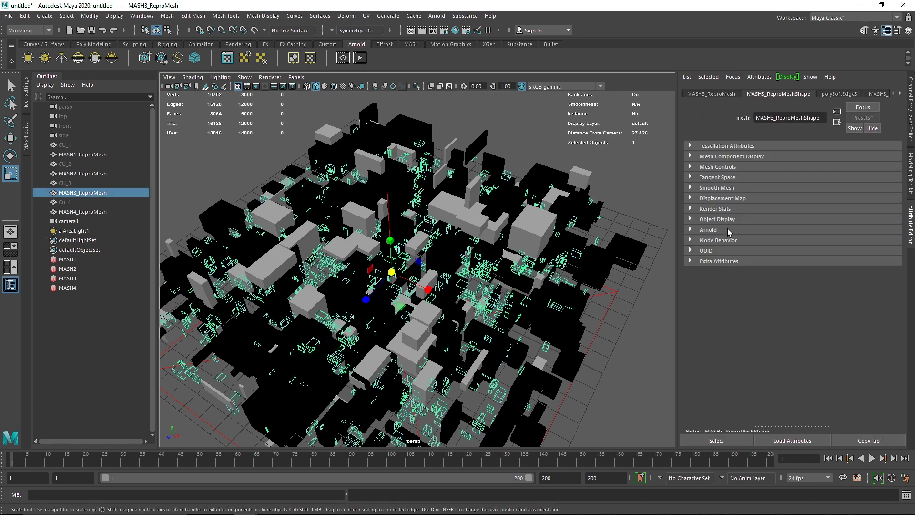
left_click(709, 230)
left_click(582, 136)
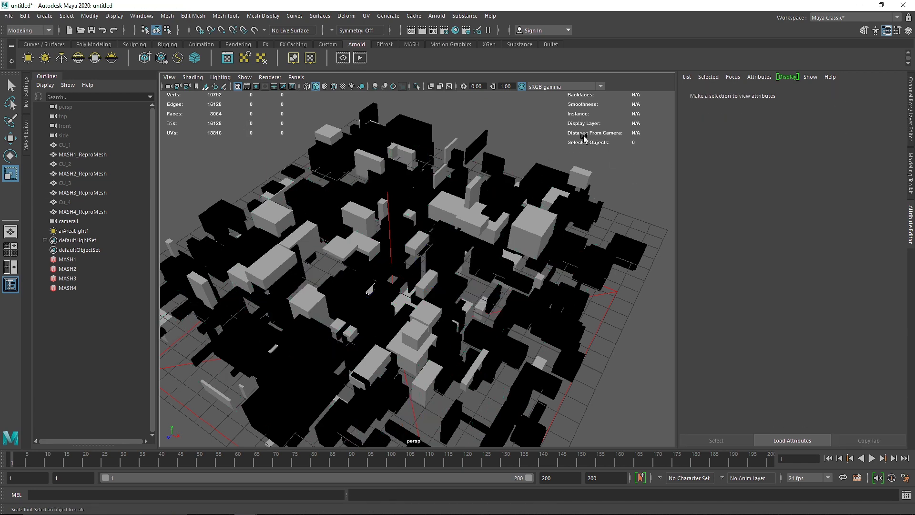
Step: Assign a new Arnold aiStandardSurface material to MASH4_ReproMesh
left_click(119, 211)
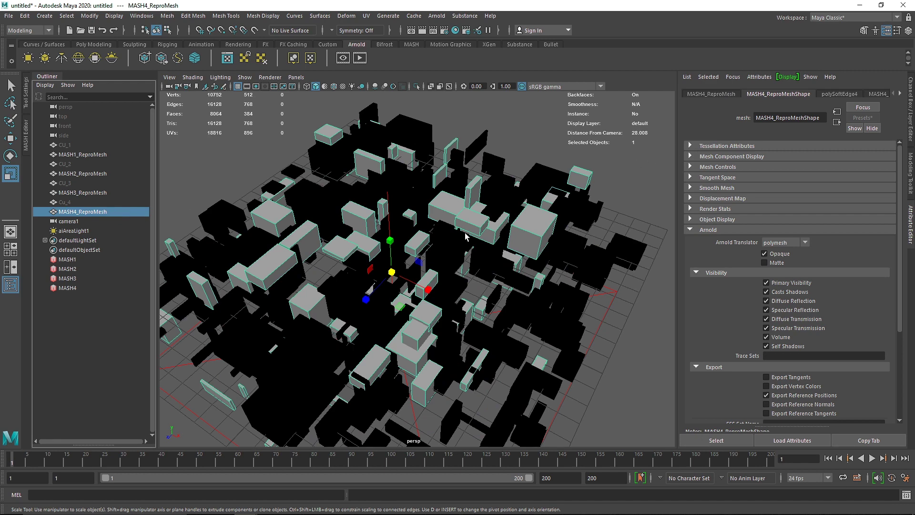
right_click_drag(440, 213, 435, 444)
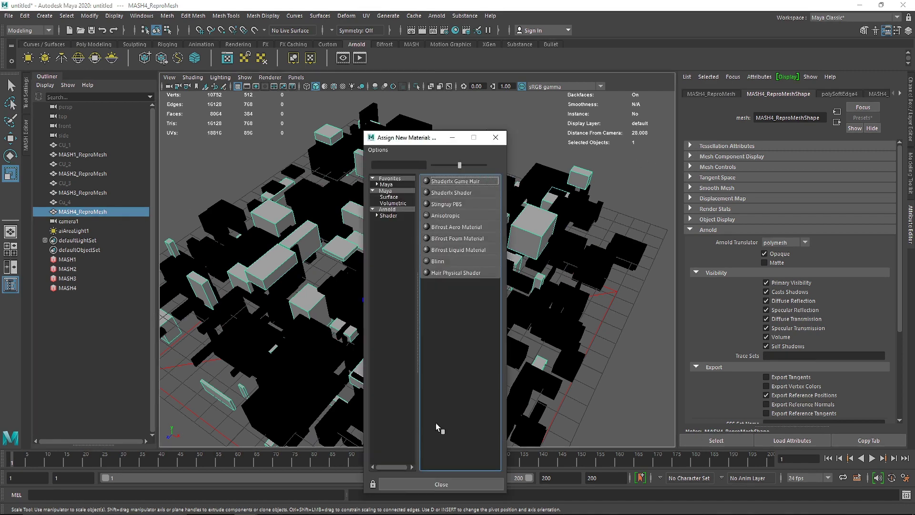
left_click(388, 215)
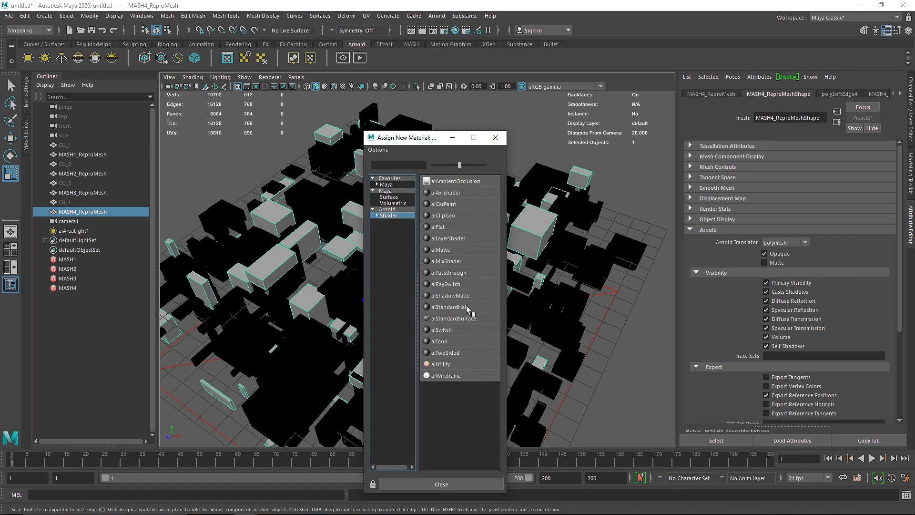
left_click(467, 318)
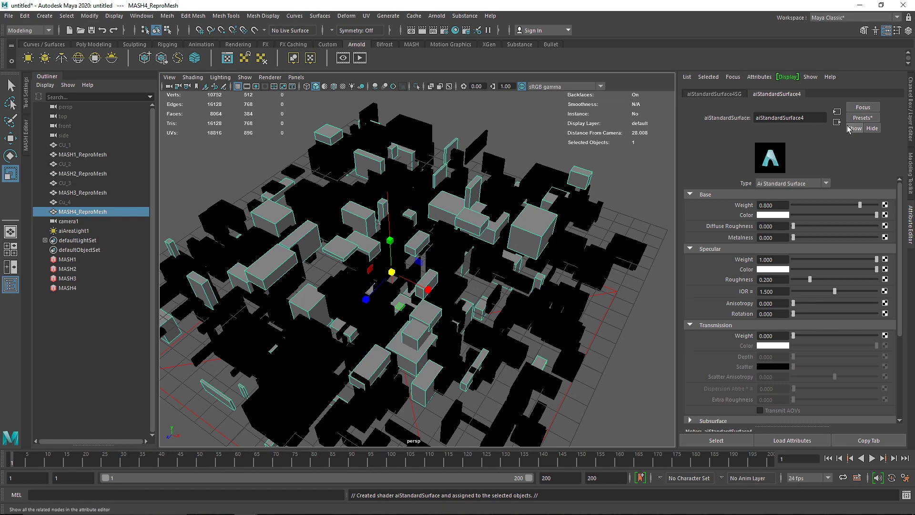
Step: Rename the MASH4_ReproMesh material to CU_4_4
double_click(789, 117)
type("CU")
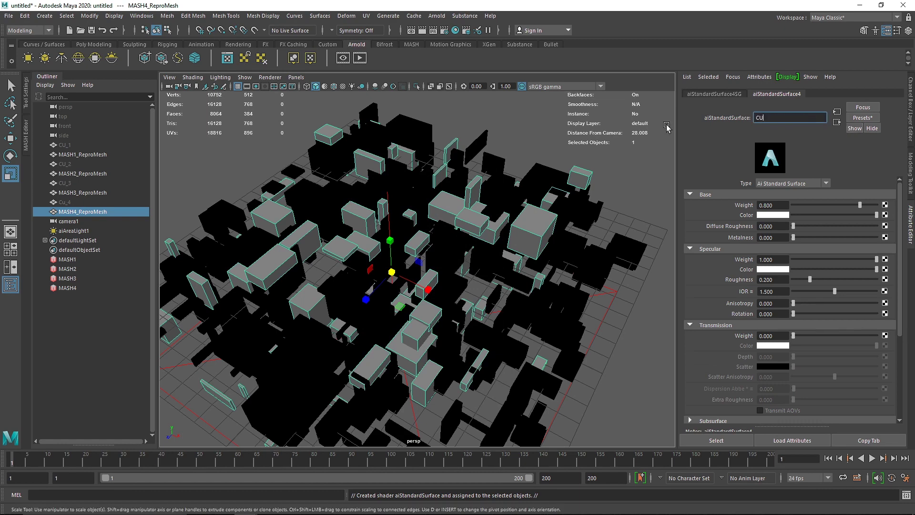
type("_4_4")
key("Return")
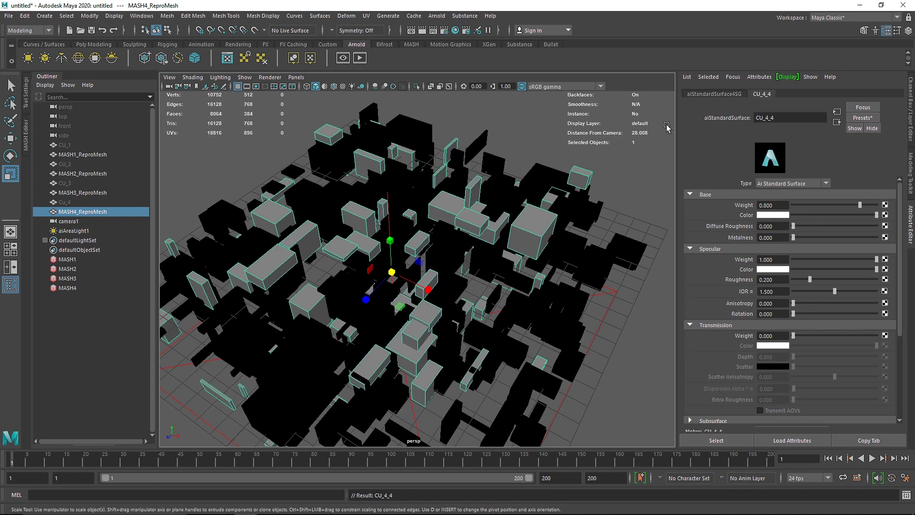
Step: Replace the CU_4_4 material's settings with the Chrome preset and clear the selection
left_click(862, 118)
mouse_move(820, 224)
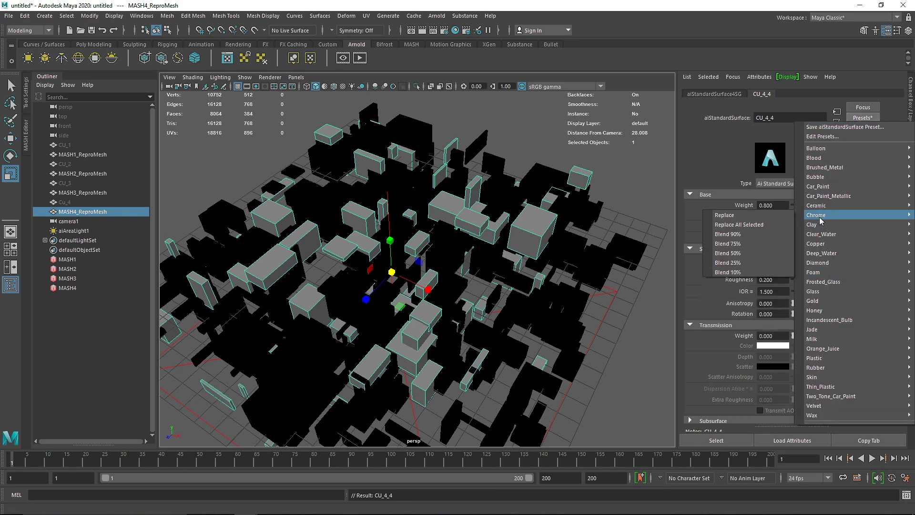
left_click(762, 217)
left_click(578, 139)
Step: Collapse the Outliner and preview the new materials through the camera in the Arnold RenderView, stopping the render and closing the view
left_click_drag(415, 189, 364, 147, "alt")
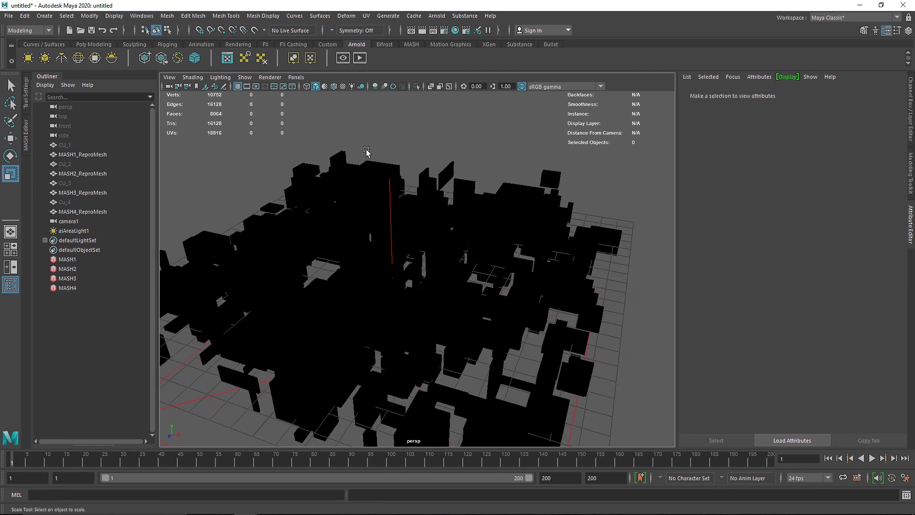
left_click(60, 74)
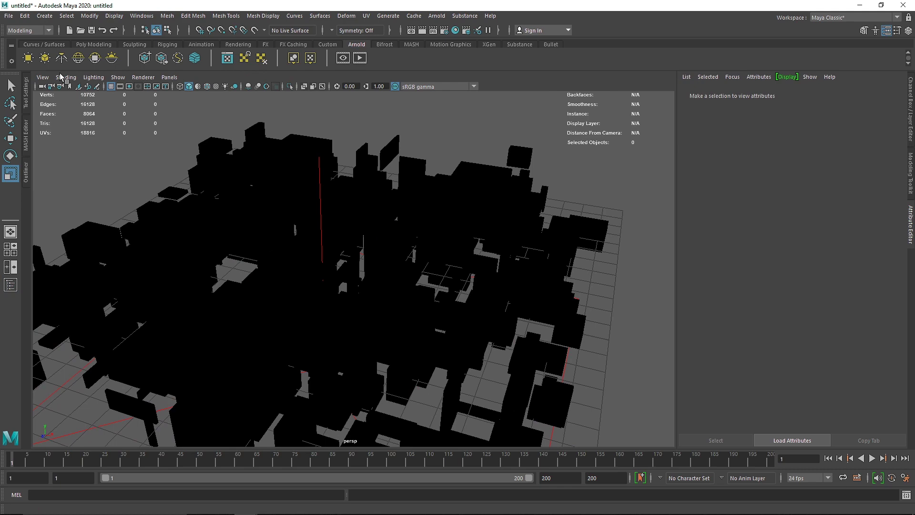
left_click(366, 59)
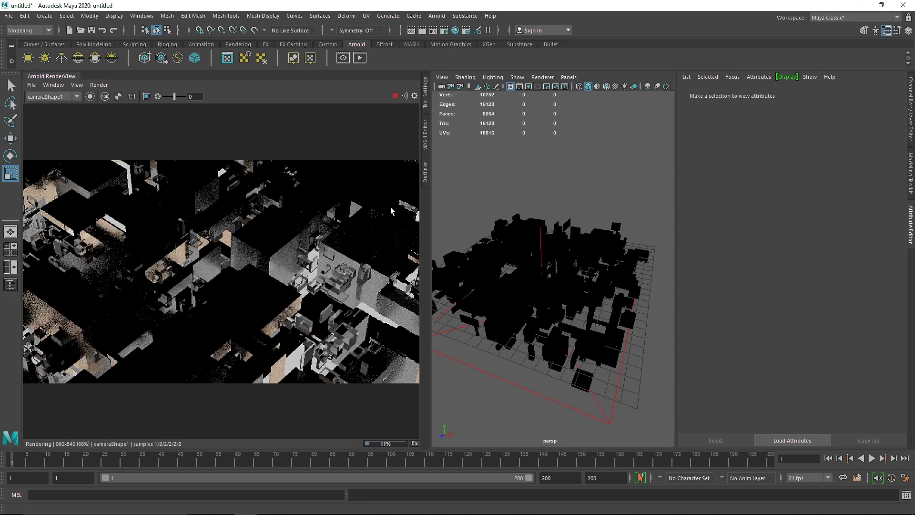
left_click(394, 98)
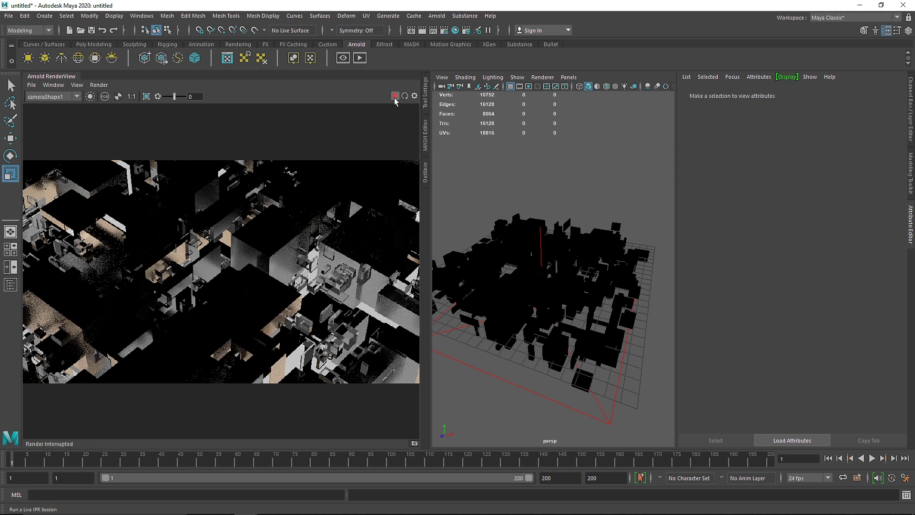
right_click(59, 76)
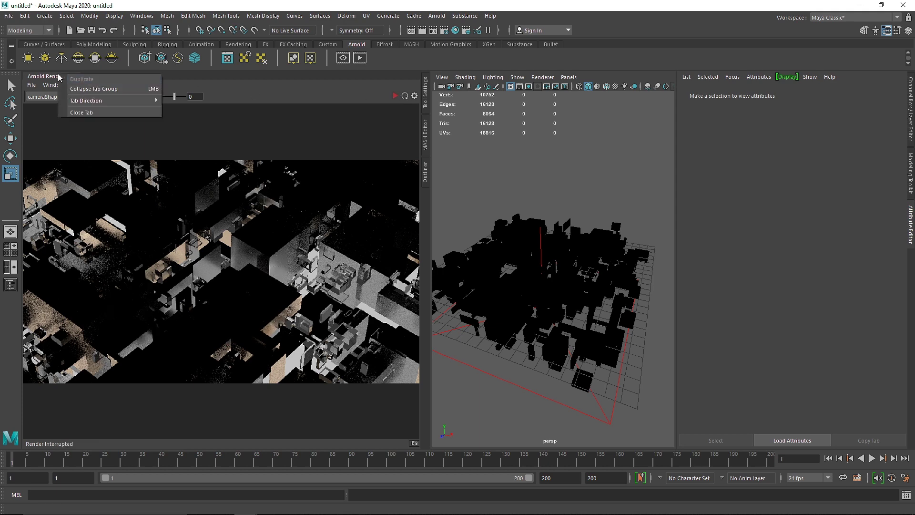
left_click(81, 114)
Step: Create a second Arnold area light and scale it up to roughly the width of the block field
left_click(28, 58)
scroll(292, 215, "down", 5)
left_click_drag(355, 272, 338, 382, "alt")
key("w")
key("r")
key("e")
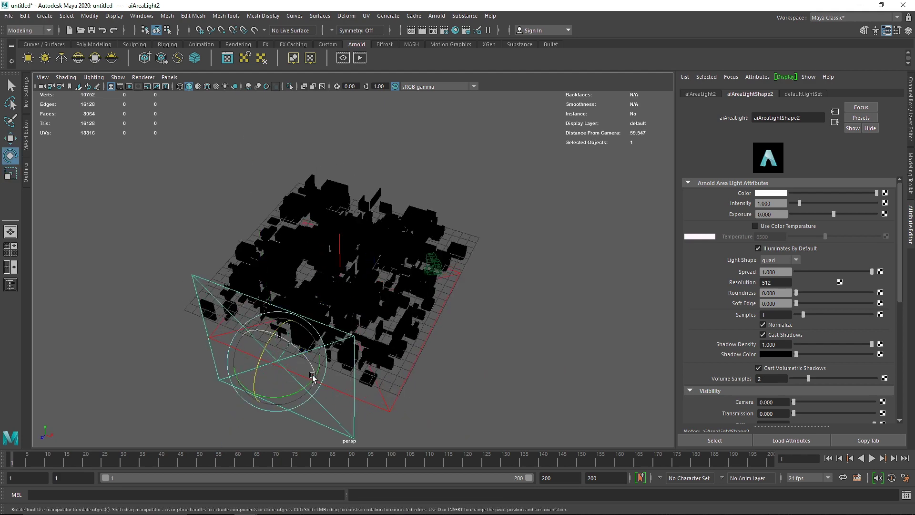
Step: Move the second area light out beside the block field and rotate it to face the blocks
key("w")
left_click_drag(276, 361, 188, 226)
key("e")
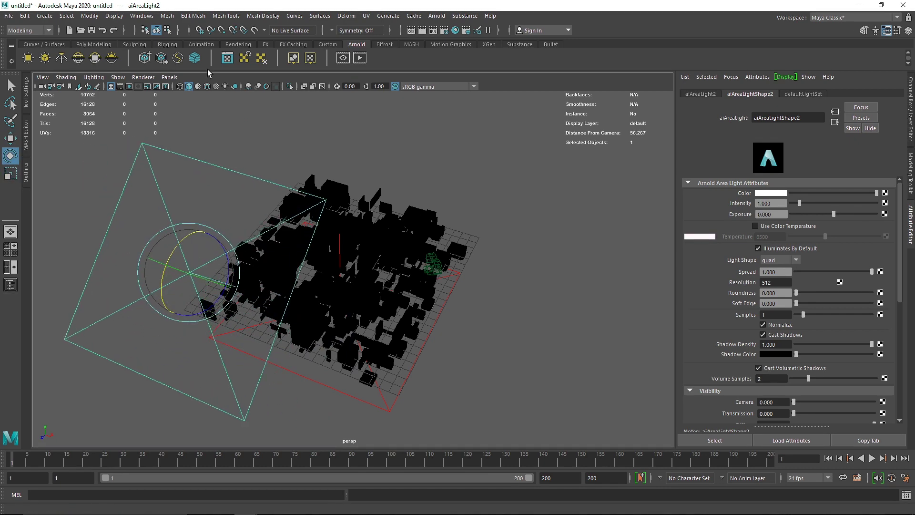
Step: Start a live Arnold render of the camera view and set the second area light's exposure to 4
left_click(360, 57)
left_click(770, 214)
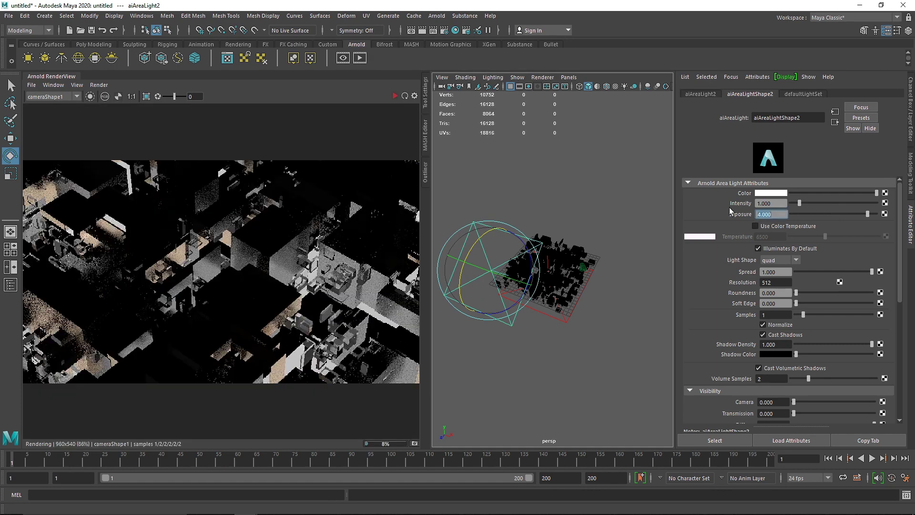
type("4")
key("Return")
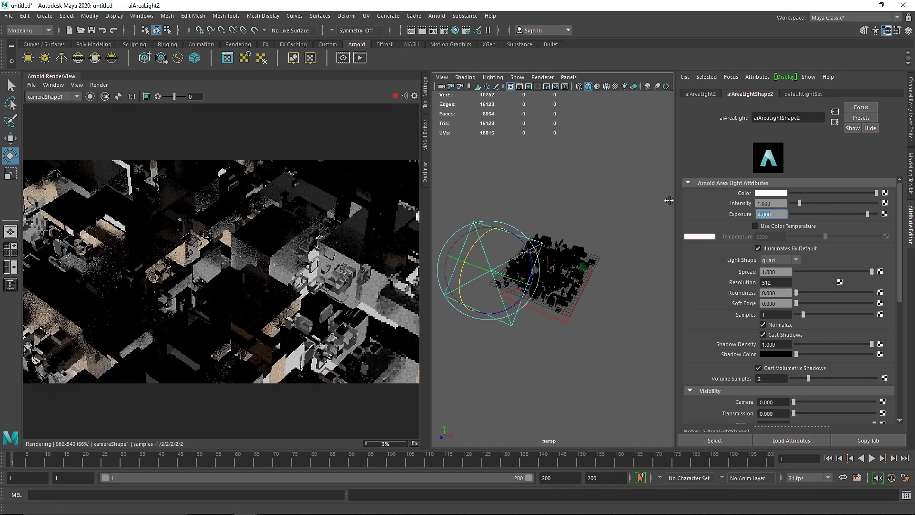
Step: Raise the second area light's exposure to 6 and finally to 8, stopping the live render once it has been checked
left_click(770, 214)
type("6")
key("Return")
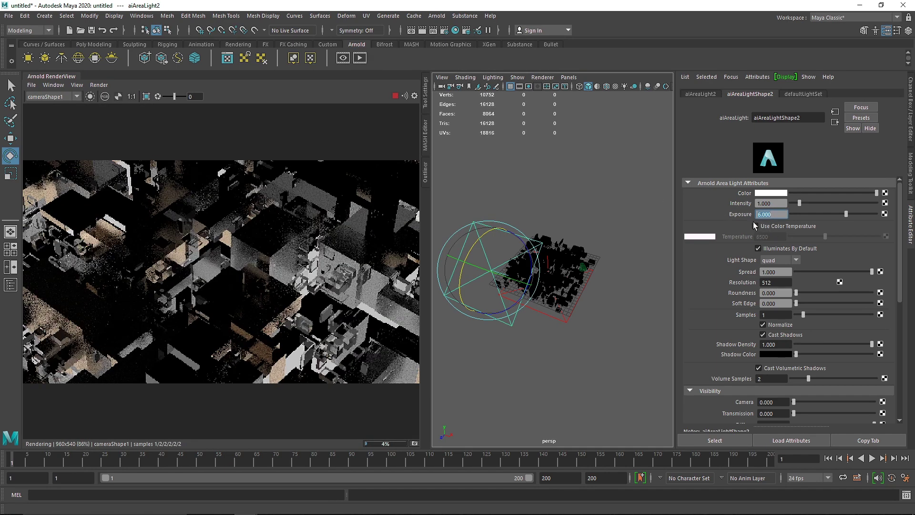
left_click(768, 214)
type("8")
key("Return")
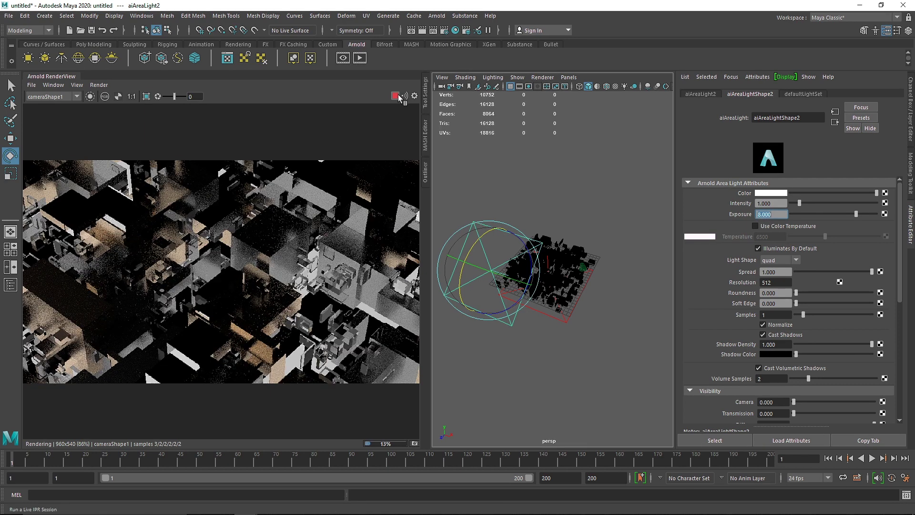
scroll(598, 316, "up", 5)
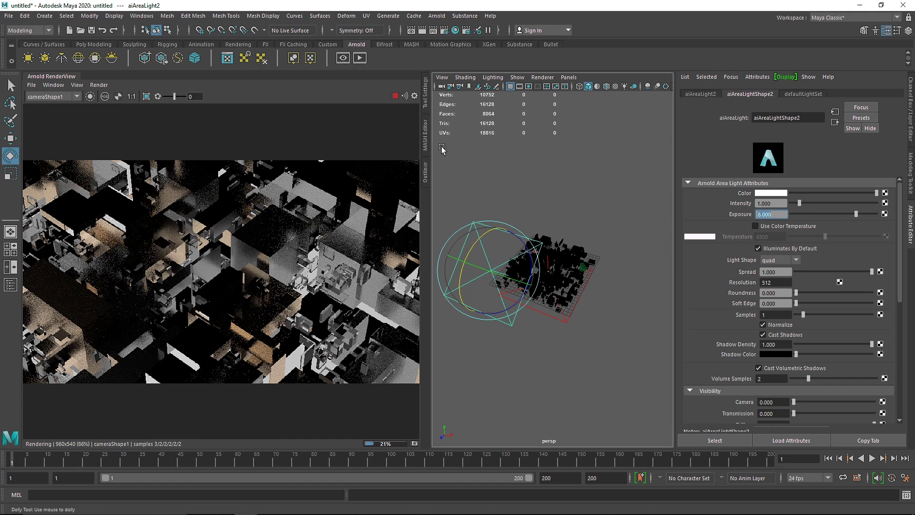
left_click(394, 96)
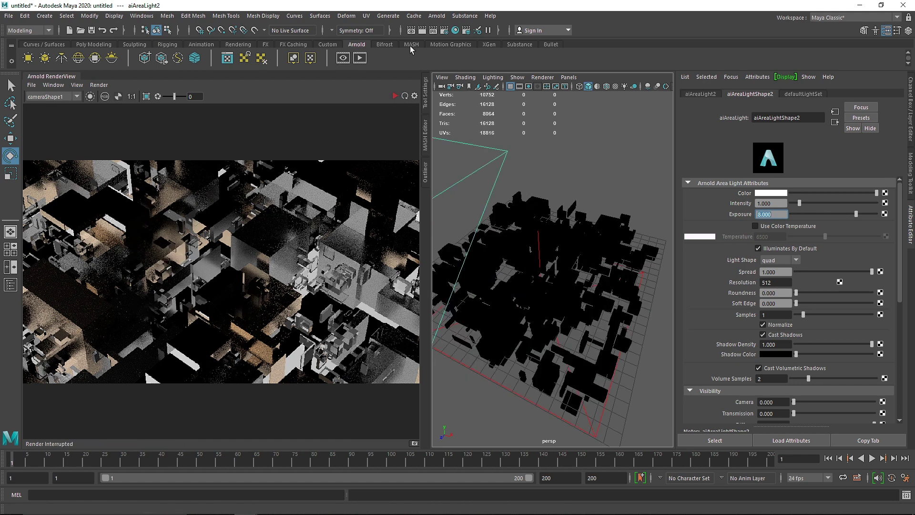
Step: Add an aiAtmosphereVolume as the atmosphere in the Arnold render settings, set its density to 0.1 and run the live render
left_click(444, 31)
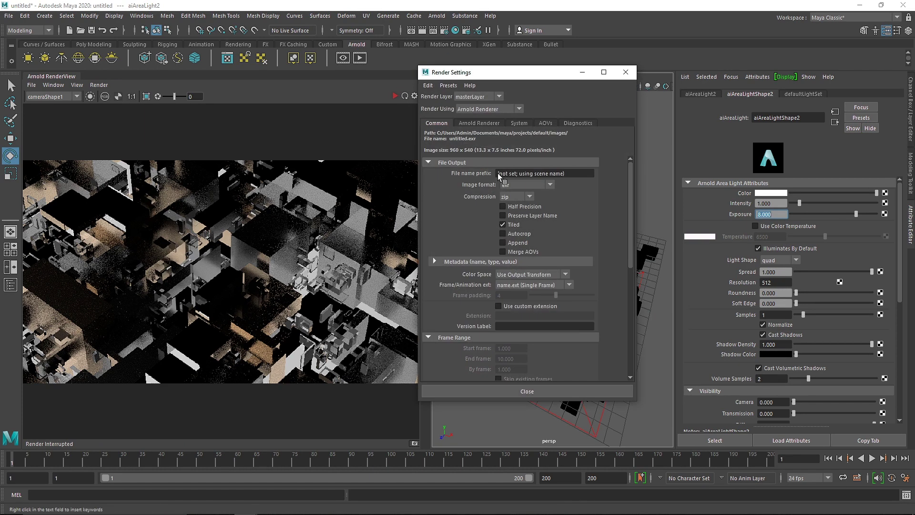
left_click(490, 123)
left_click(460, 300)
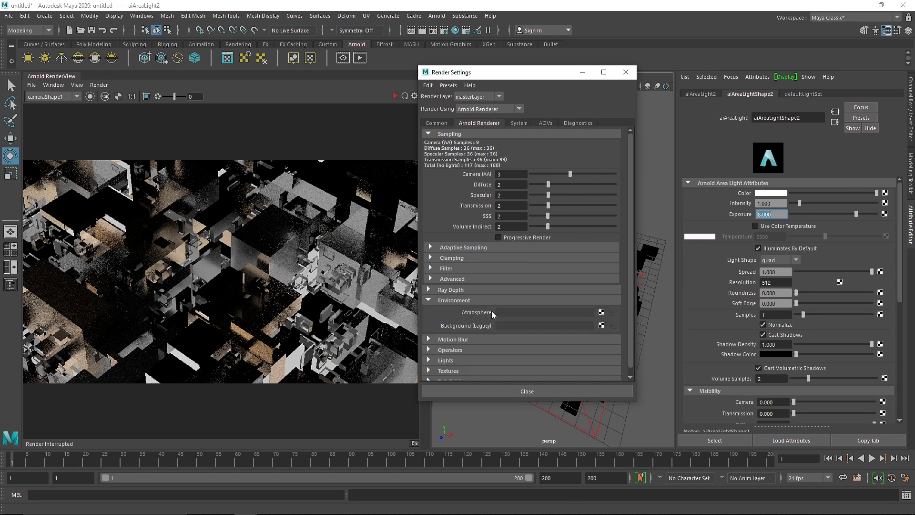
left_click(601, 312)
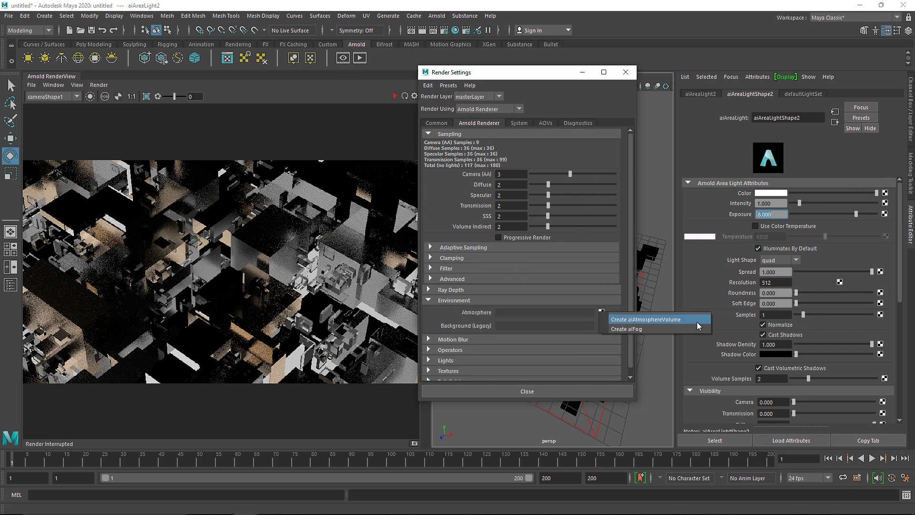
left_click(698, 321)
left_click(625, 72)
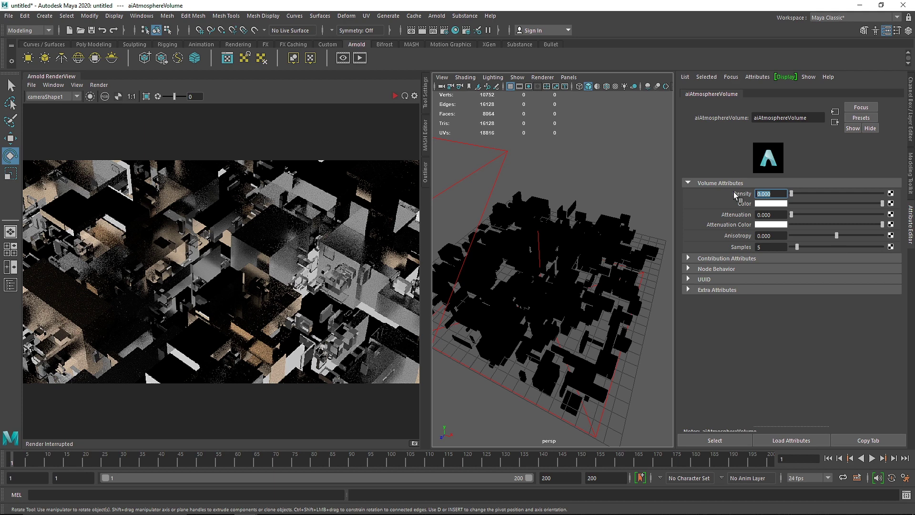
left_click(393, 96)
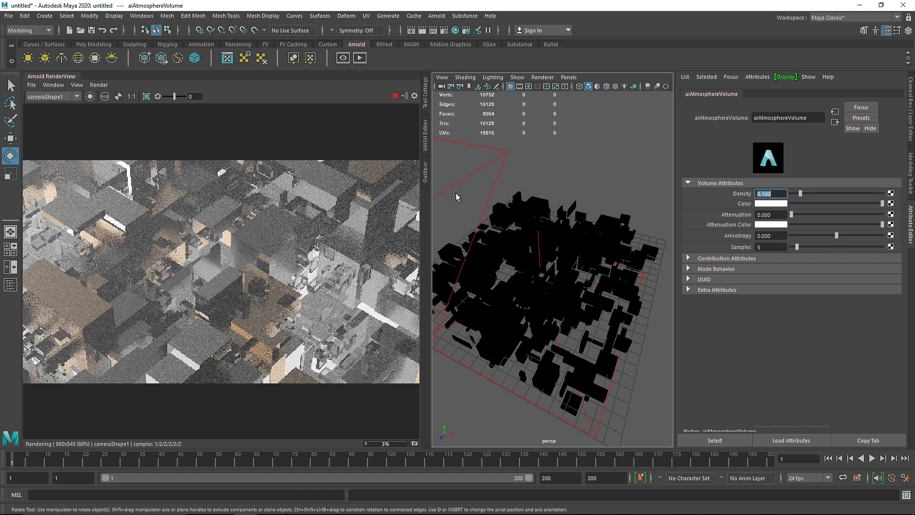
Step: Set the second area light's Volume visibility to 0 so it does not affect the atmosphere
left_click(487, 147)
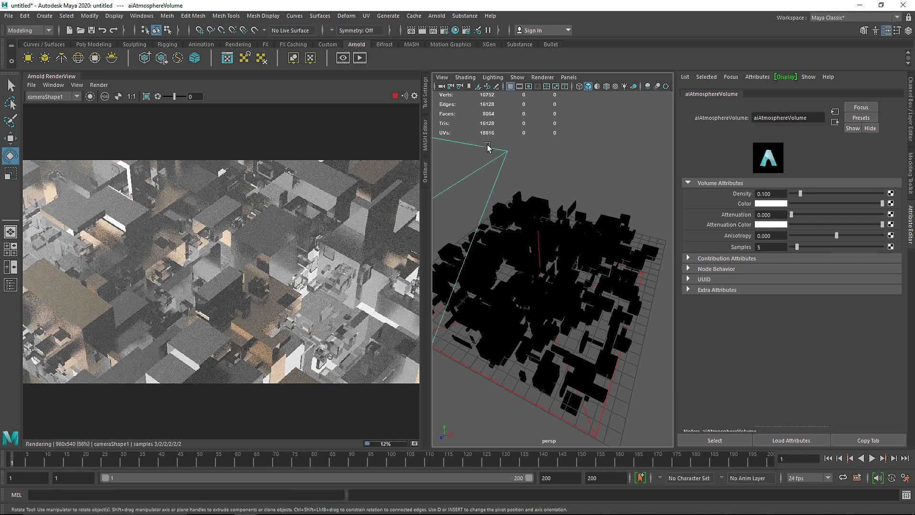
scroll(726, 398, "down", 3)
left_click_drag(873, 327, 770, 328)
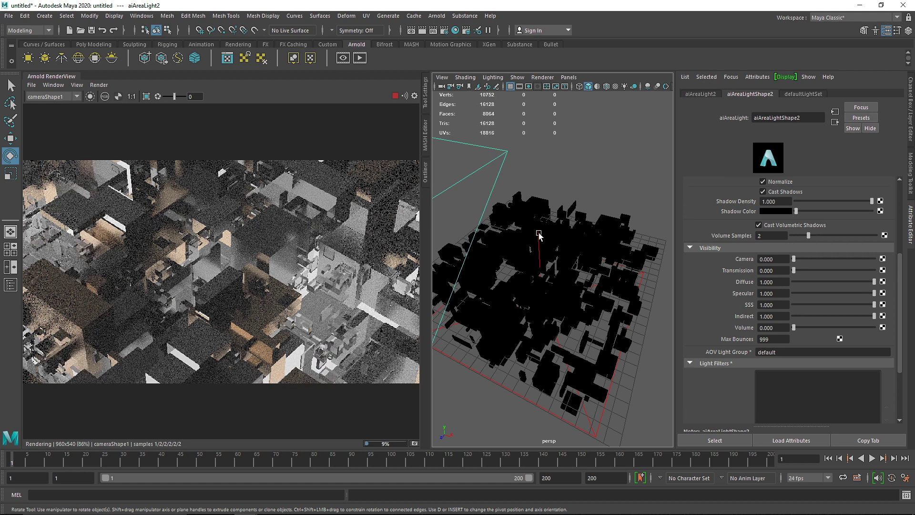
Step: Set the atmosphere volume's anisotropy to 0.6 and its samples to 12
key("Left")
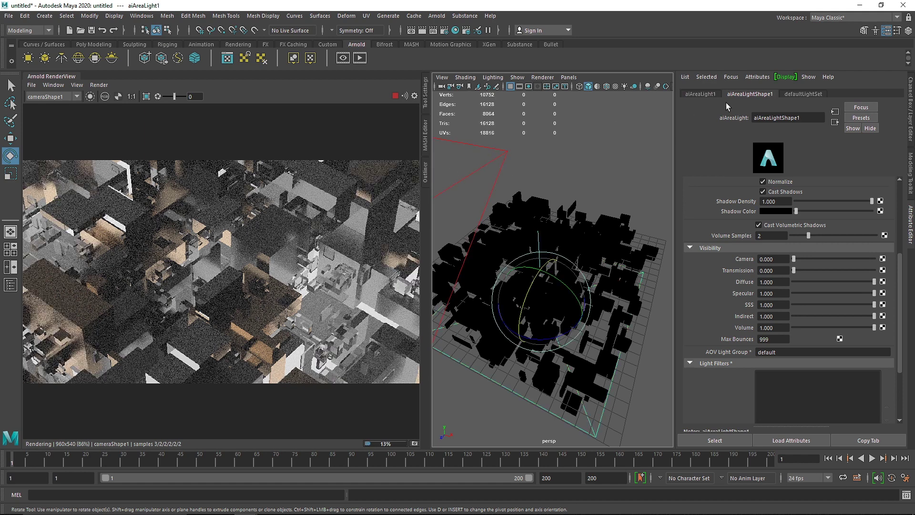
left_click(731, 77)
left_click(771, 109)
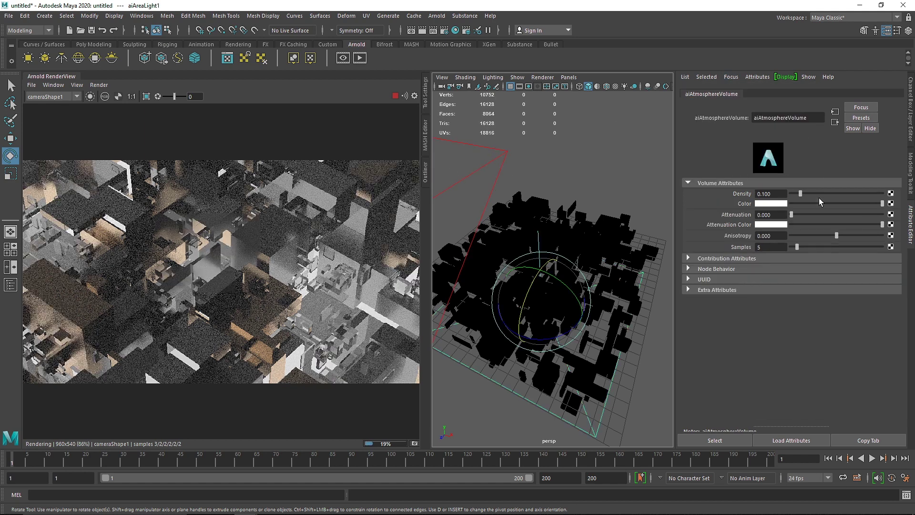
left_click(773, 235)
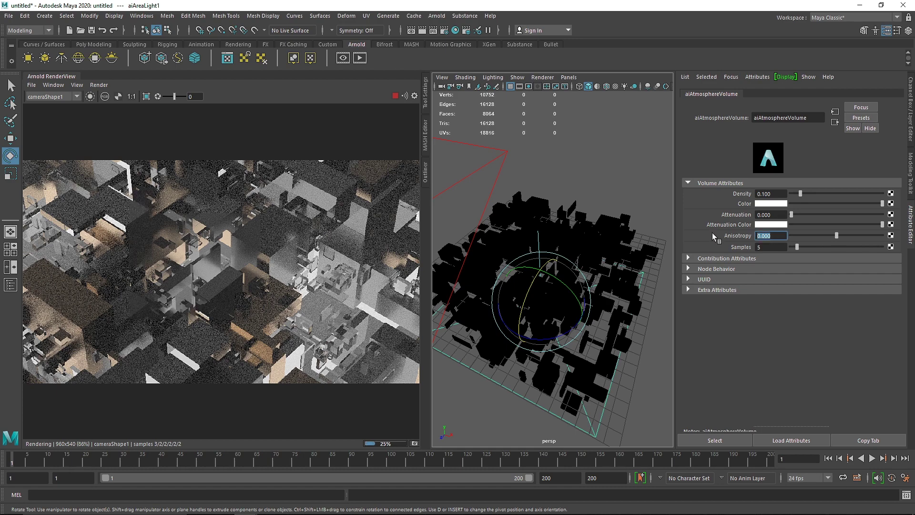
type(".6")
key("Return")
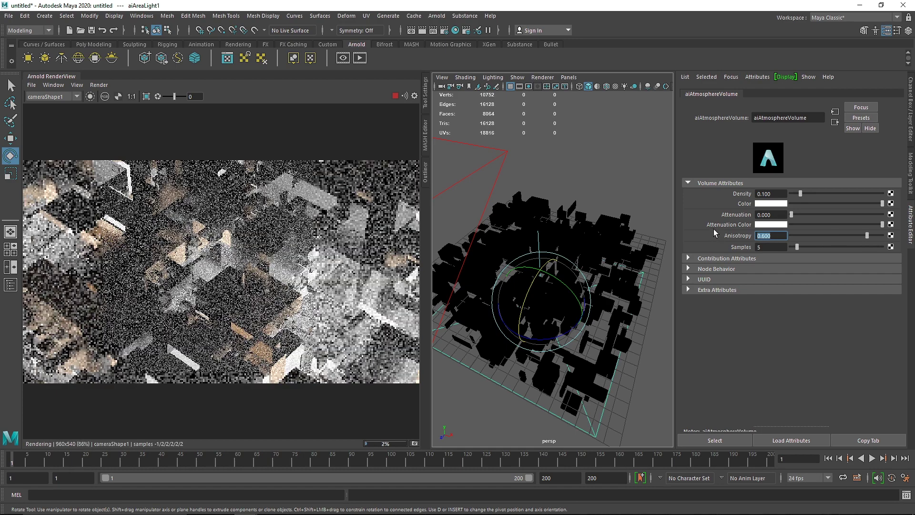
left_click(770, 247)
type("12")
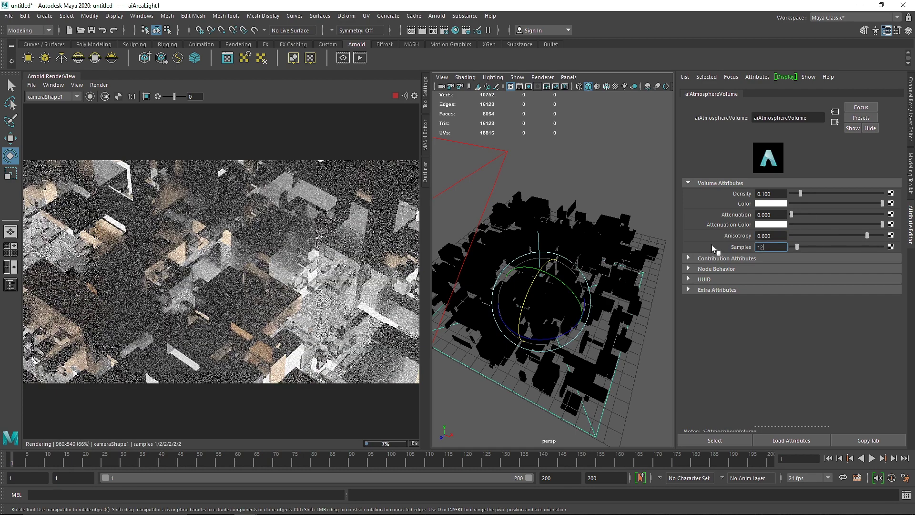
key("Return")
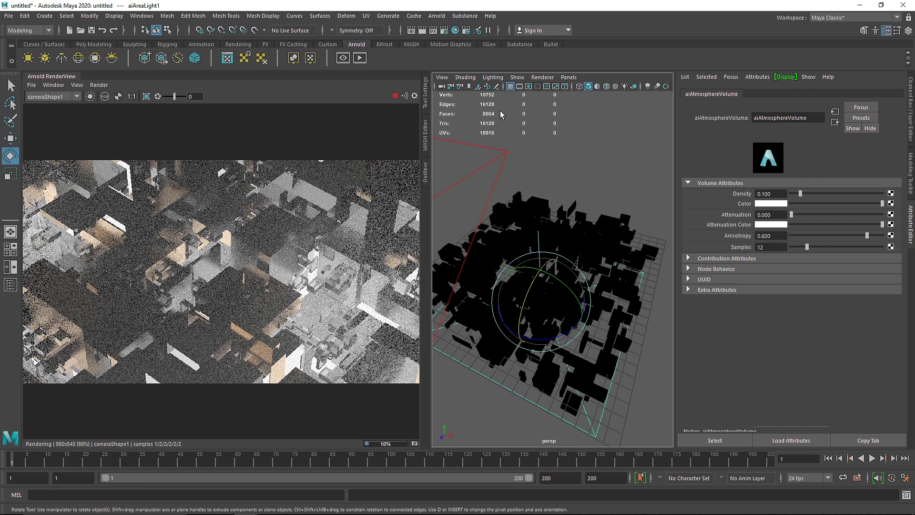
Step: Stop the live render, set the first area light's volume samples to 3 and restart the render
left_click(394, 96)
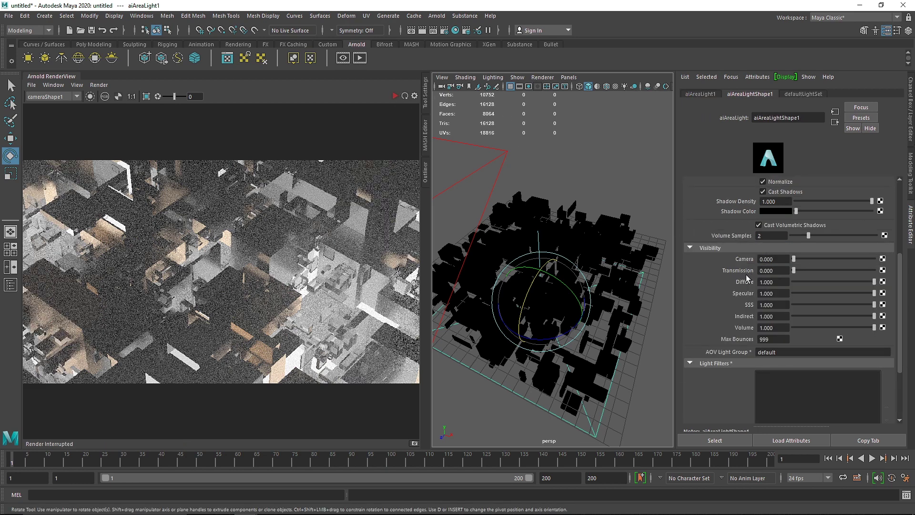
double_click(772, 235)
type("3")
key("Return")
scroll(708, 327, "up", 5)
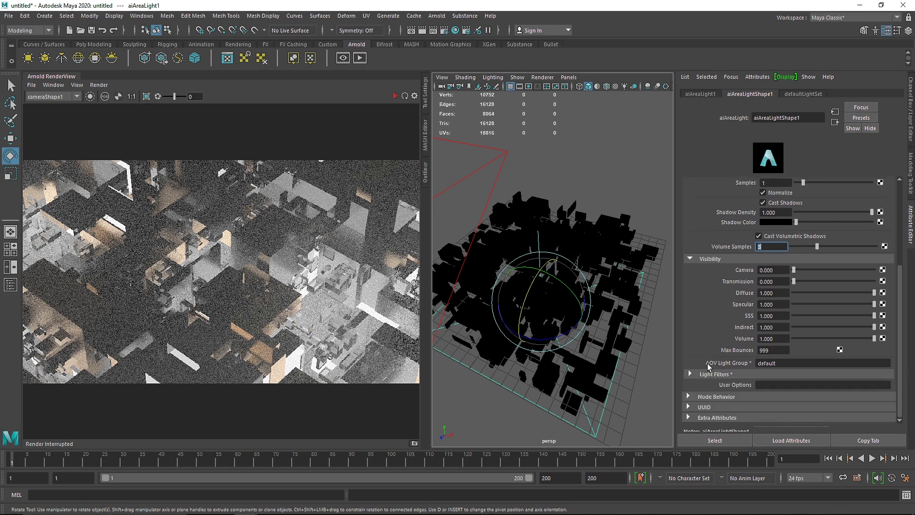
scroll(705, 319, "up", 1)
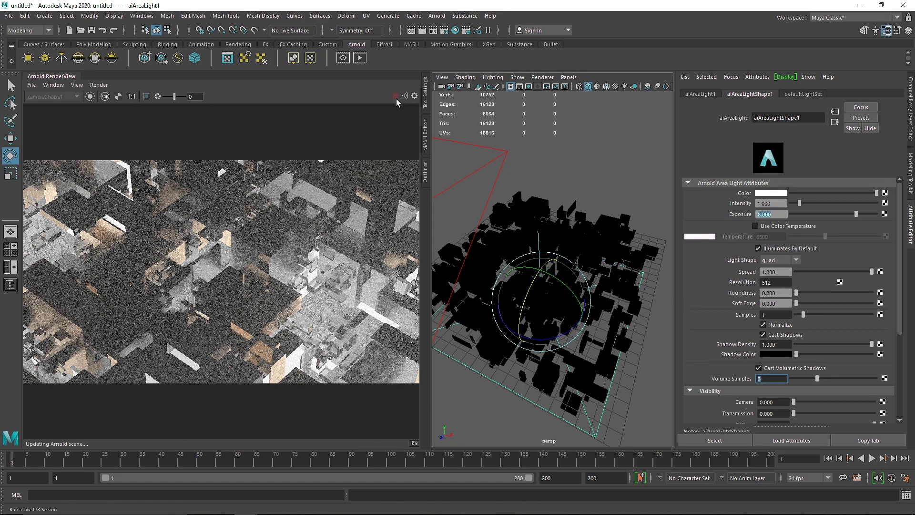
left_click(395, 96)
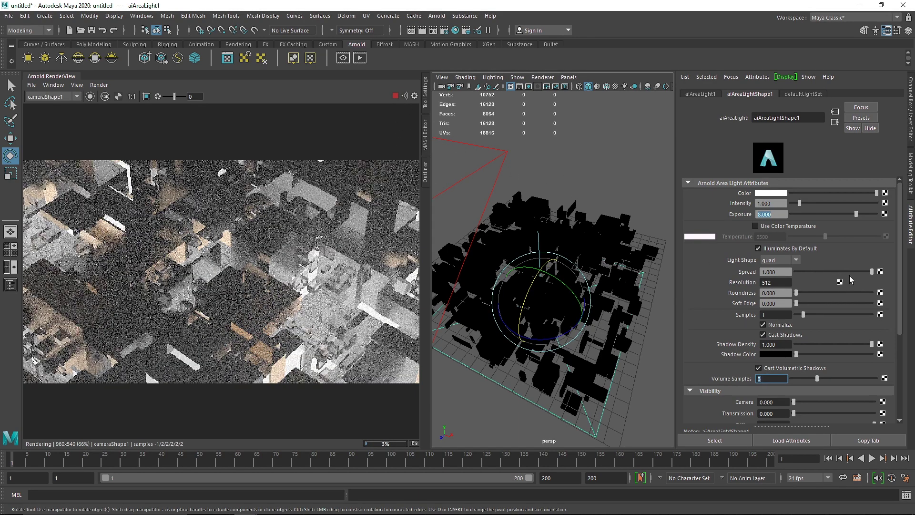
Step: Enable color temperature on the first area light at 1457 and reduce its spread to 0
left_click_drag(855, 274, 837, 276)
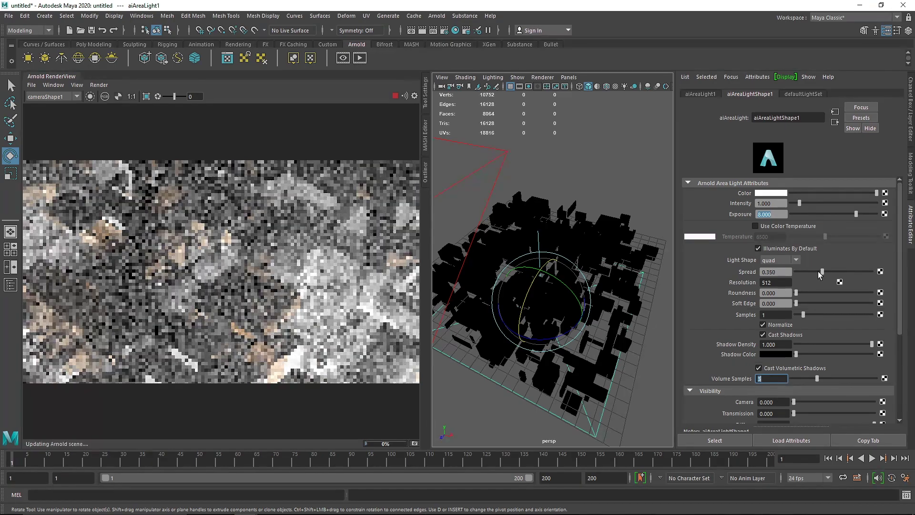
left_click_drag(826, 271, 872, 271)
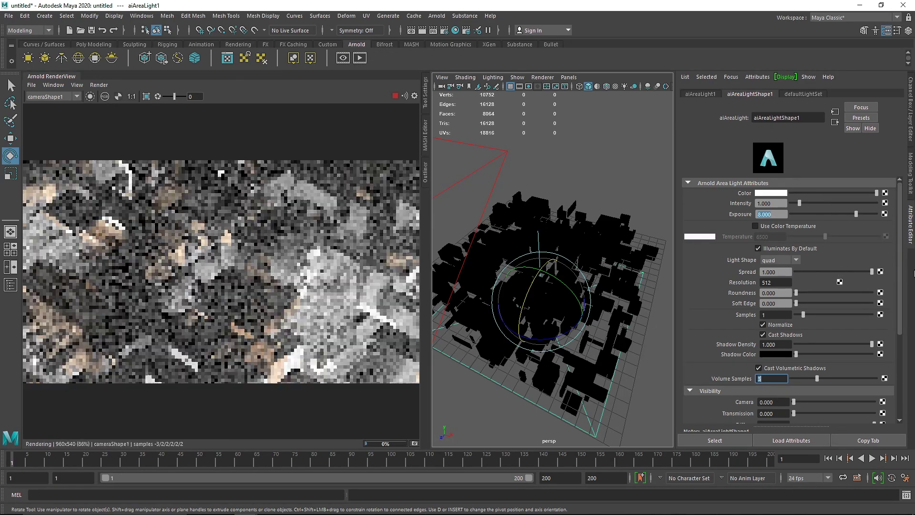
left_click(755, 226)
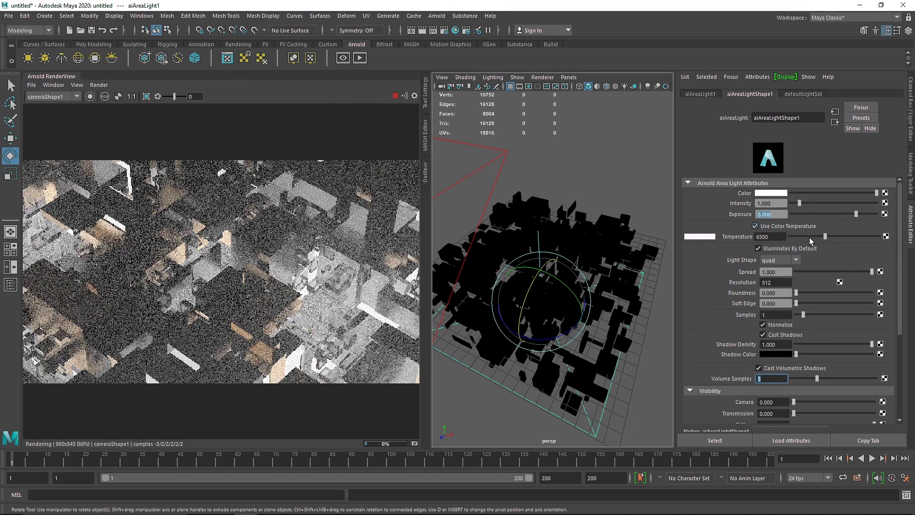
left_click_drag(810, 237, 792, 237)
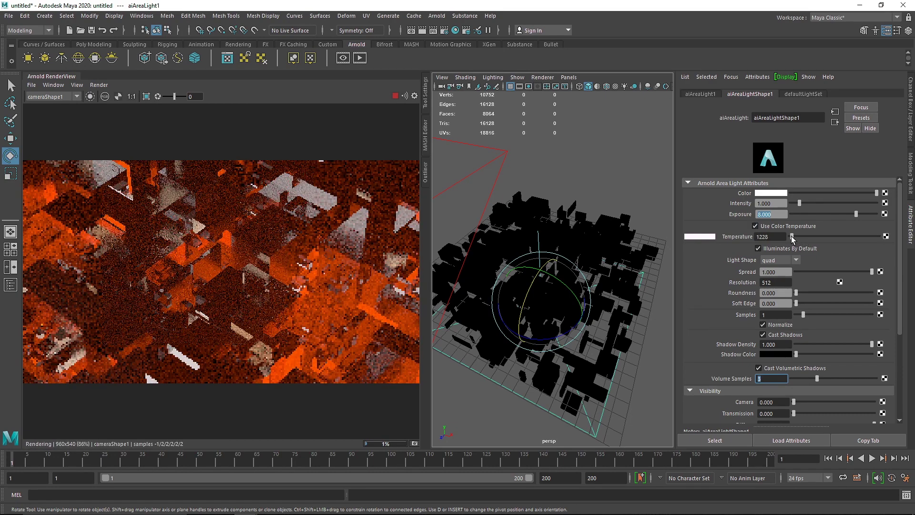
left_click_drag(792, 238, 793, 238)
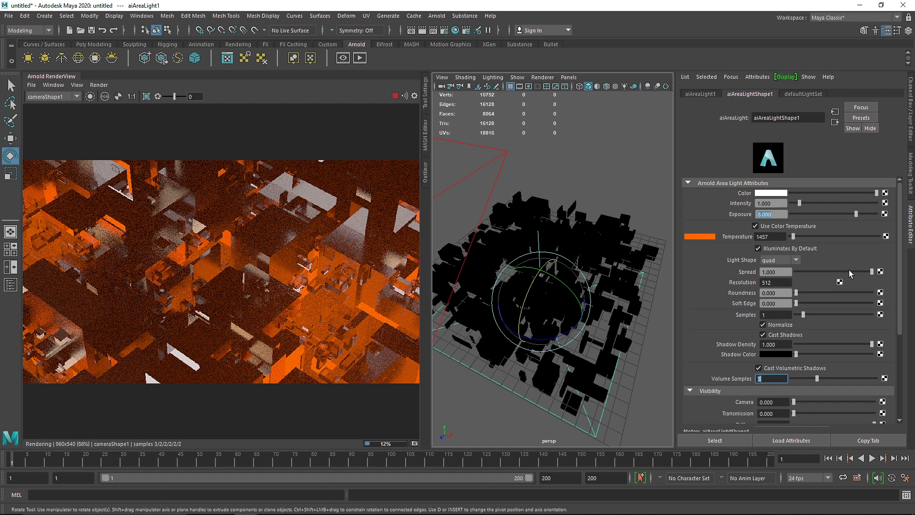
left_click_drag(850, 273, 794, 272)
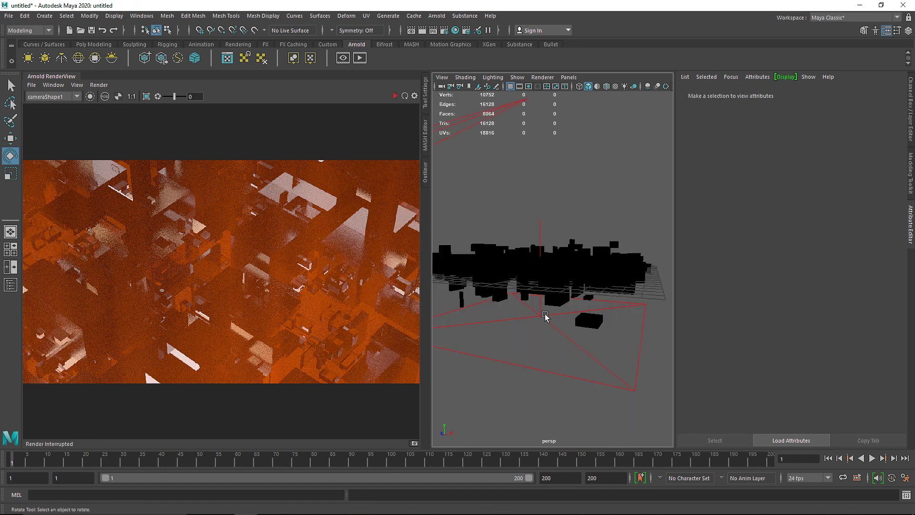
Step: Move the first area light further down beneath the block field, checking it with a live render and stopping the render
left_click(545, 315)
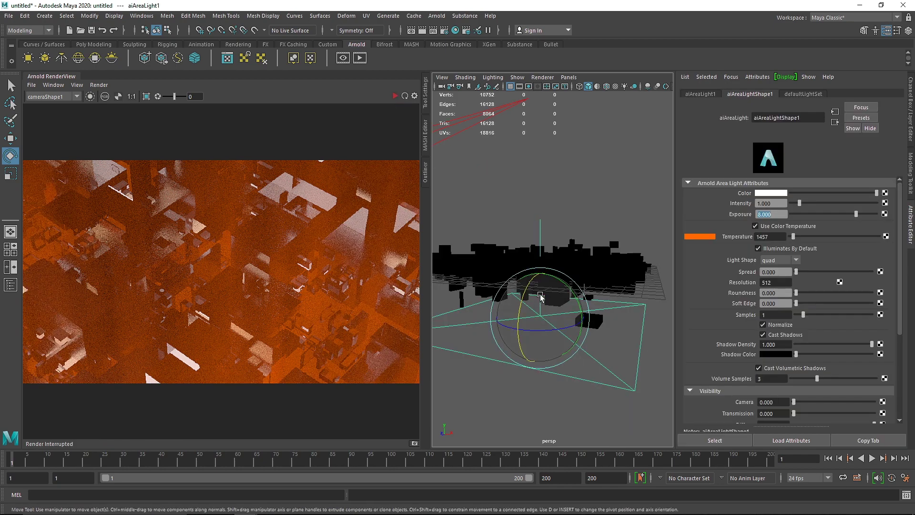
key("w")
left_click(394, 98)
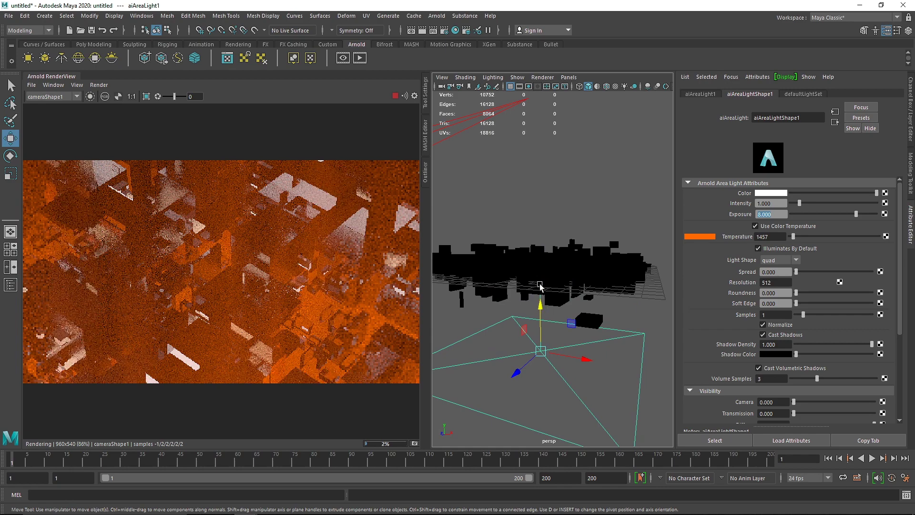
left_click_drag(540, 285, 540, 264)
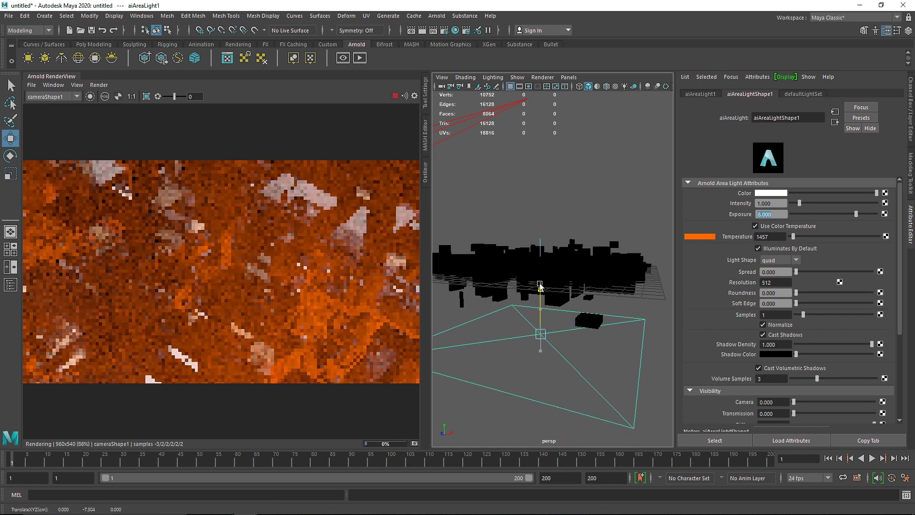
left_click(395, 97)
Step: Set the MASH1 distribution to Distance X 15.067 and Z 17.067 with Grid X and Z at 10, and restart the live render
key("space")
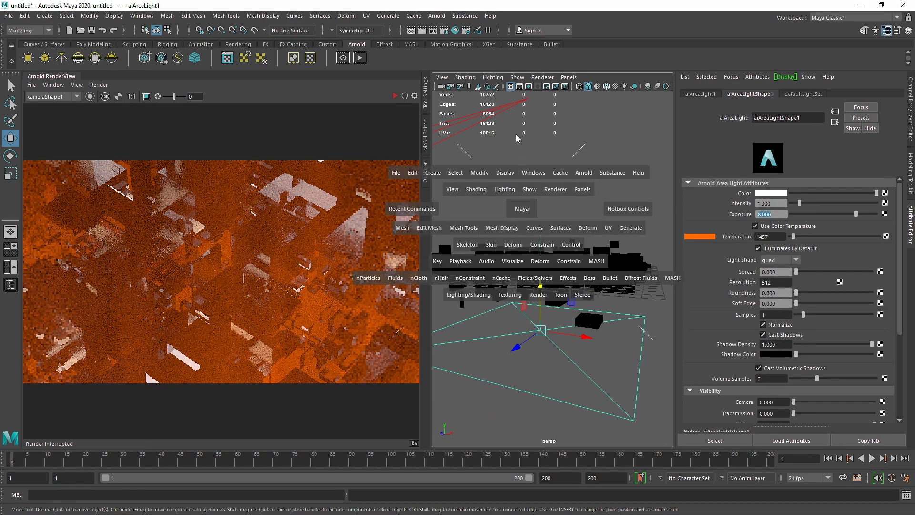
left_click_drag(518, 134, 574, 252, "alt")
scroll(548, 298, "up", 5)
left_click(574, 251)
key("f")
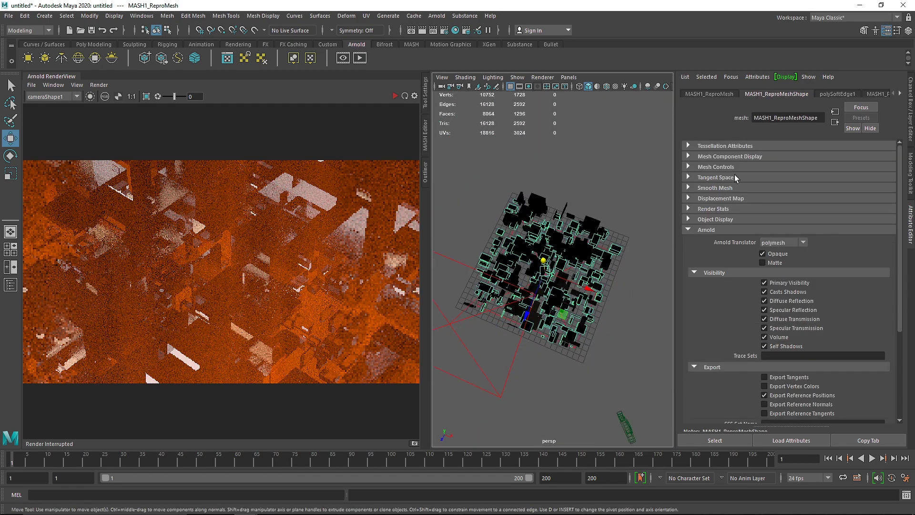
scroll(727, 93, "down", 6)
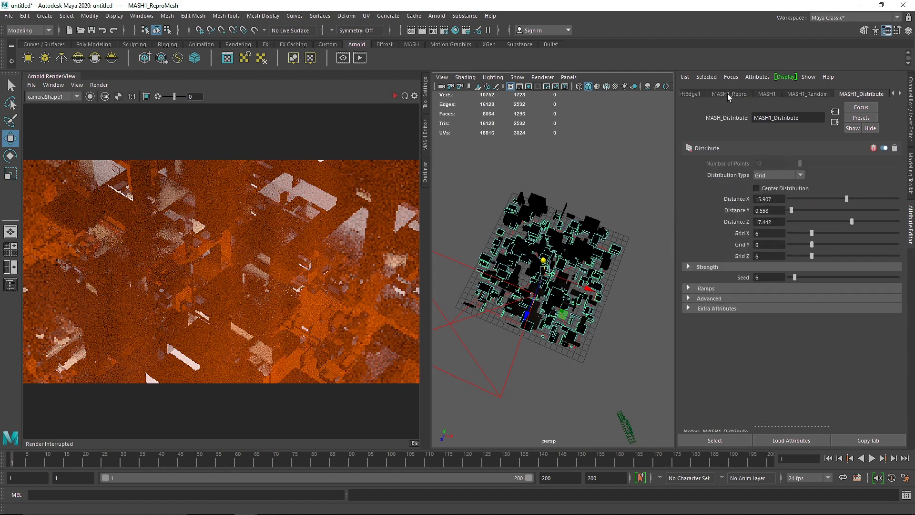
left_click(830, 94)
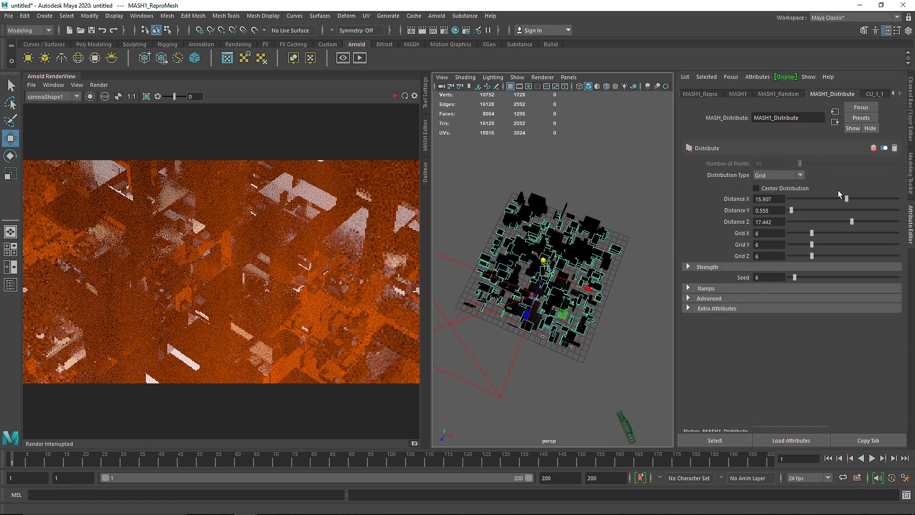
mouse_move(838, 198)
left_mouse_down()
mouse_move(824, 205)
mouse_move(839, 219)
mouse_move(828, 233)
mouse_move(848, 221)
mouse_move(843, 205)
left_mouse_up()
scroll(554, 271, "up", 5)
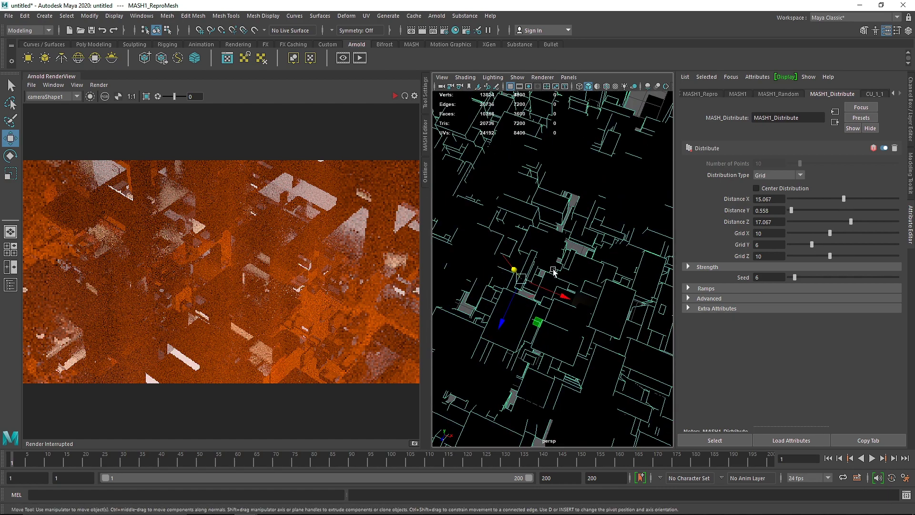
left_click(395, 96)
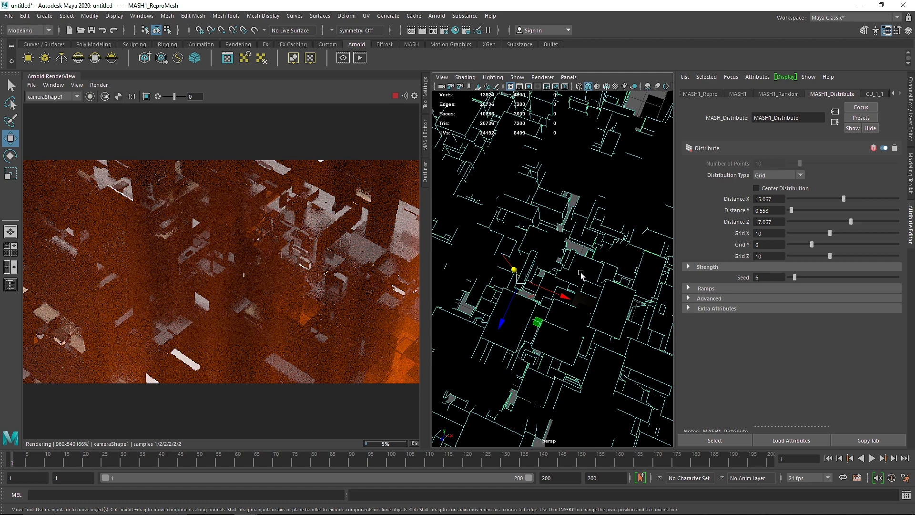
Step: Select the first area light under the blocks and raise its exposure to 10.24
scroll(474, 234, "down", 5)
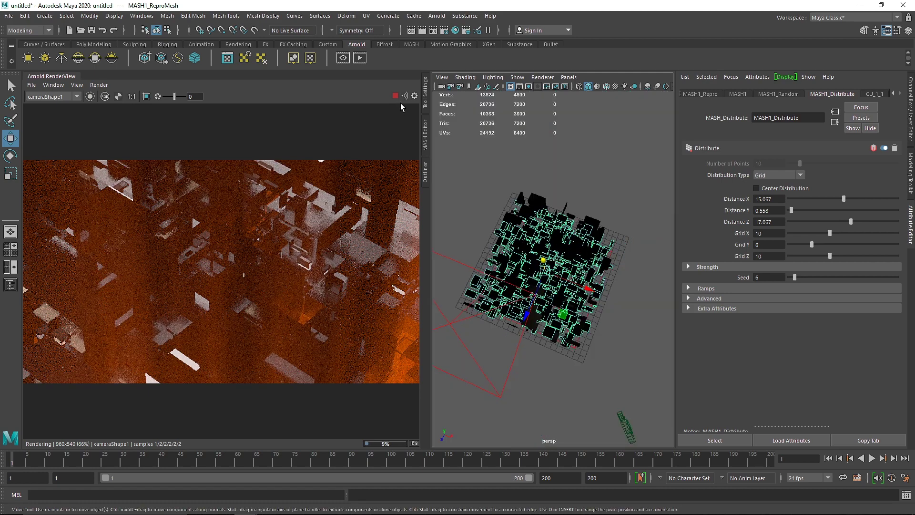
left_click_drag(564, 351, 568, 338, "alt")
left_click(579, 347)
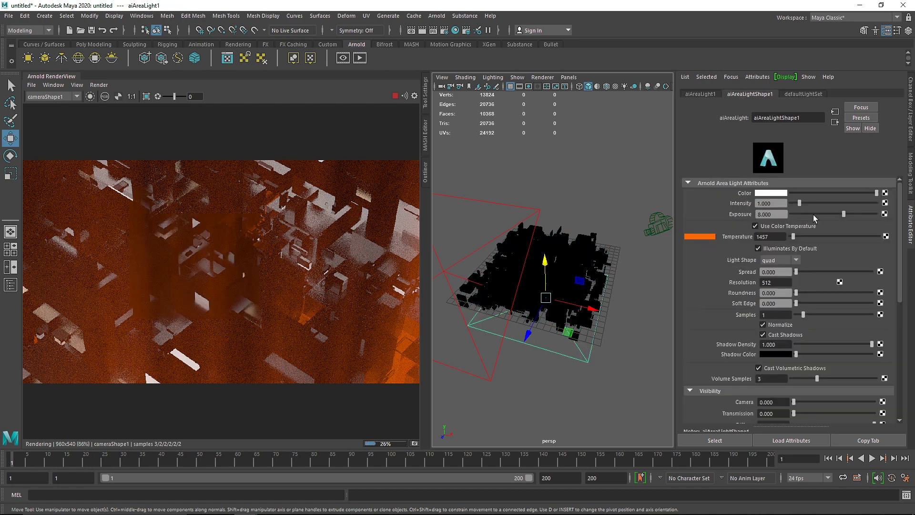
left_click_drag(846, 212, 852, 217)
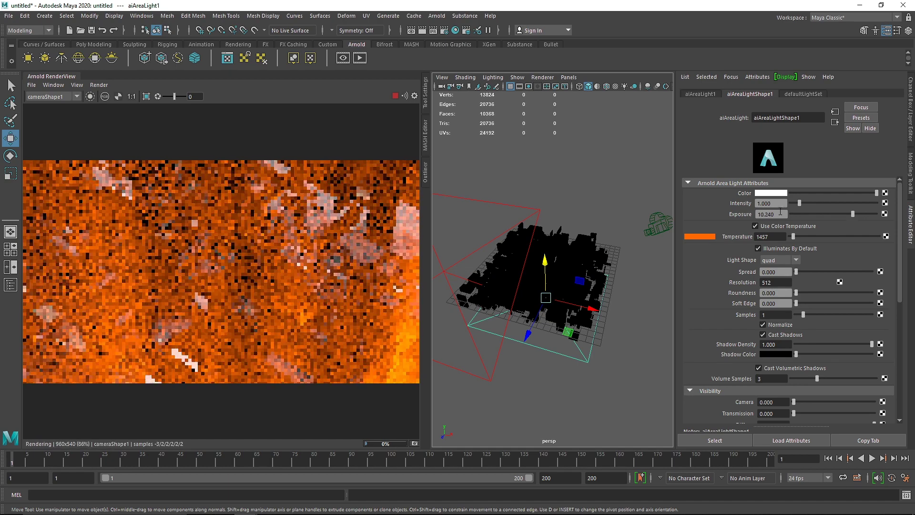
Step: Set the first area light's exposure to 9 and its spread to 0.5
left_click_drag(777, 214, 753, 212)
type("8")
key("Return")
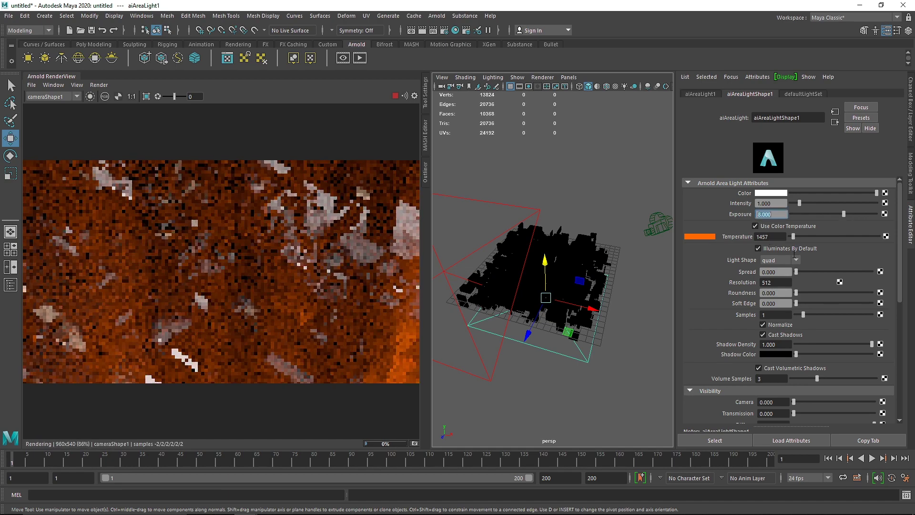
left_click_drag(806, 270, 874, 270)
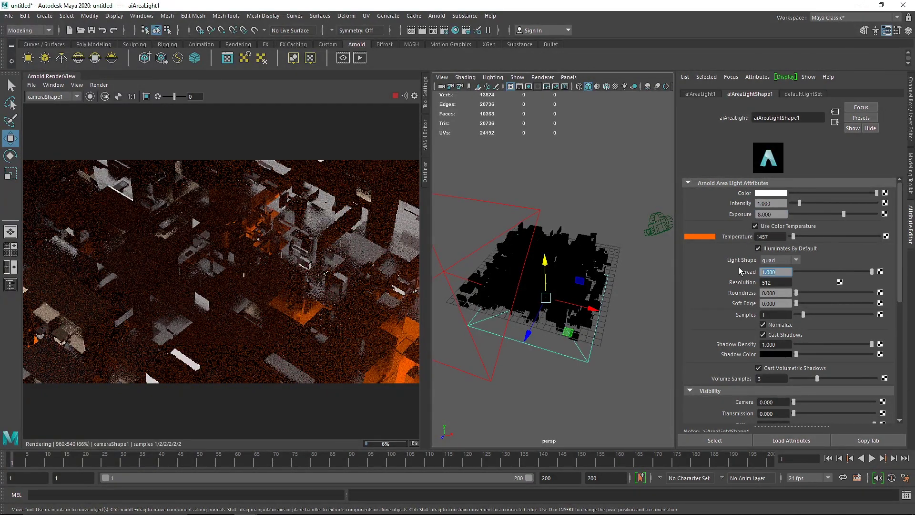
type("0.5")
key("Return")
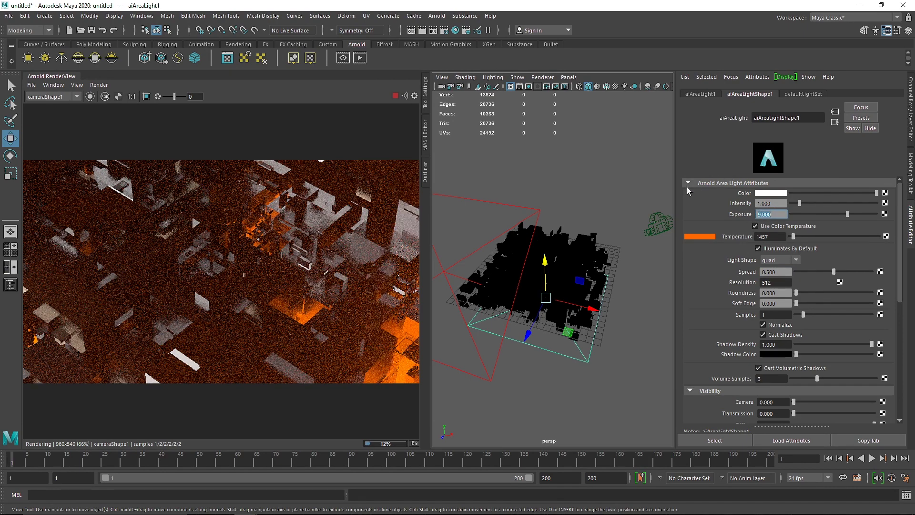
Step: Test a 13630 color temperature on the area light in a cropped render region, and set it to 1761 for the full frame
left_click_drag(251, 265, 320, 329)
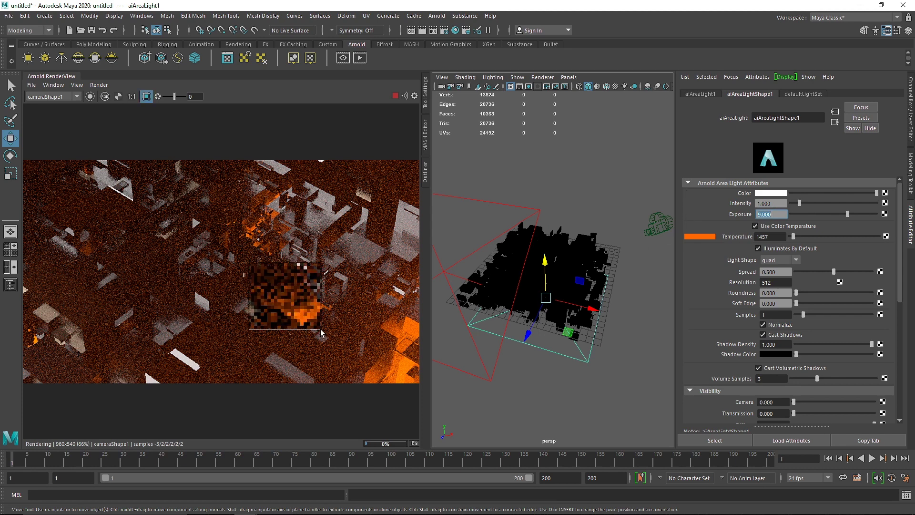
scroll(299, 315, "up", 5)
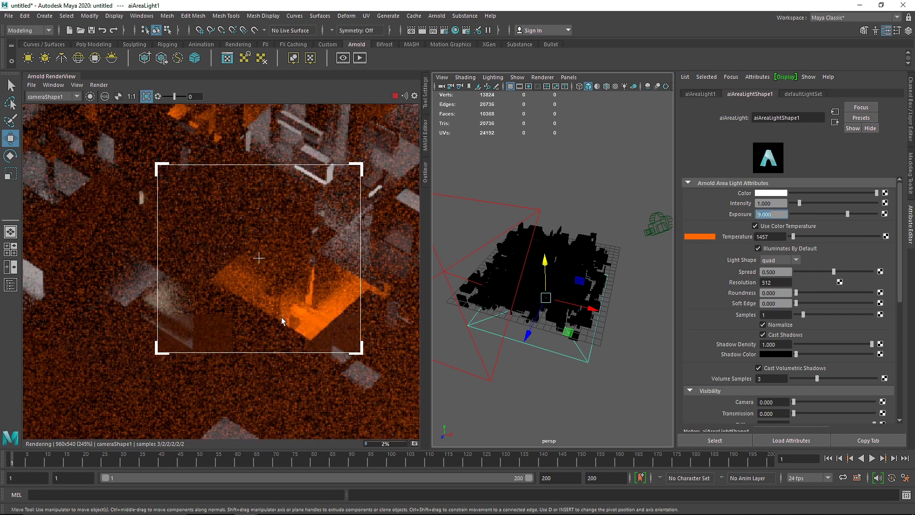
left_click_drag(867, 235, 871, 235)
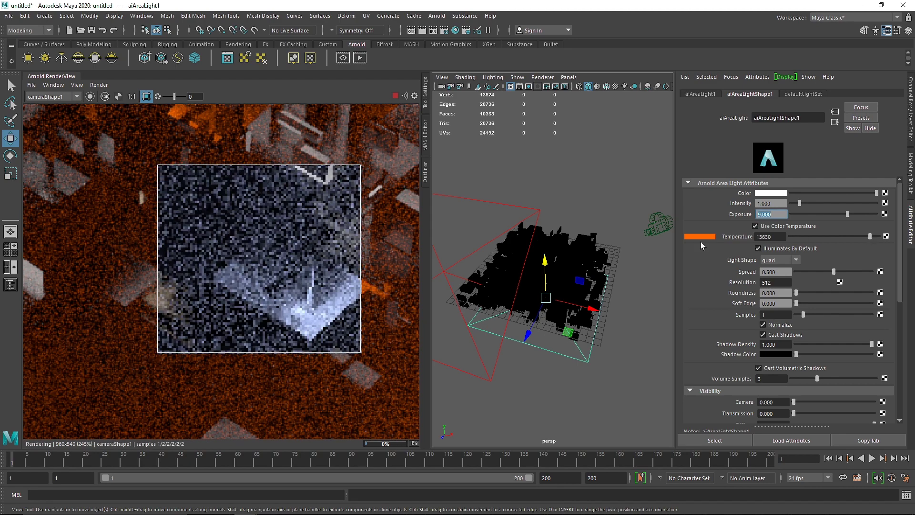
left_click(146, 97)
key("f")
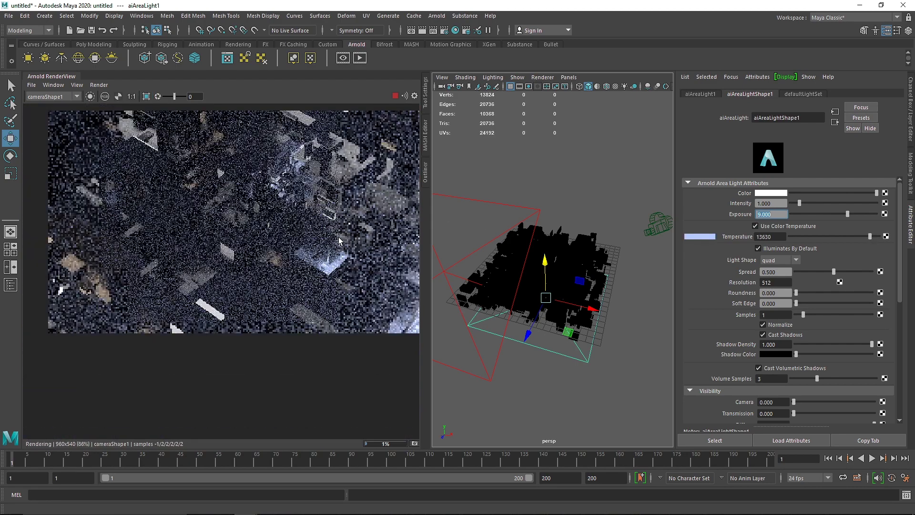
left_click_drag(802, 236, 794, 237)
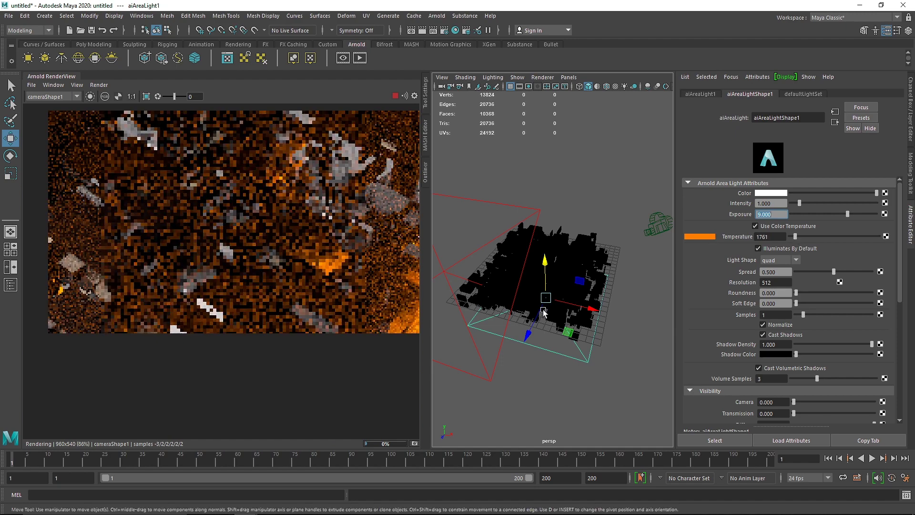
Step: Stop the live render and delete the large upright area light beside the block field
left_click(459, 266)
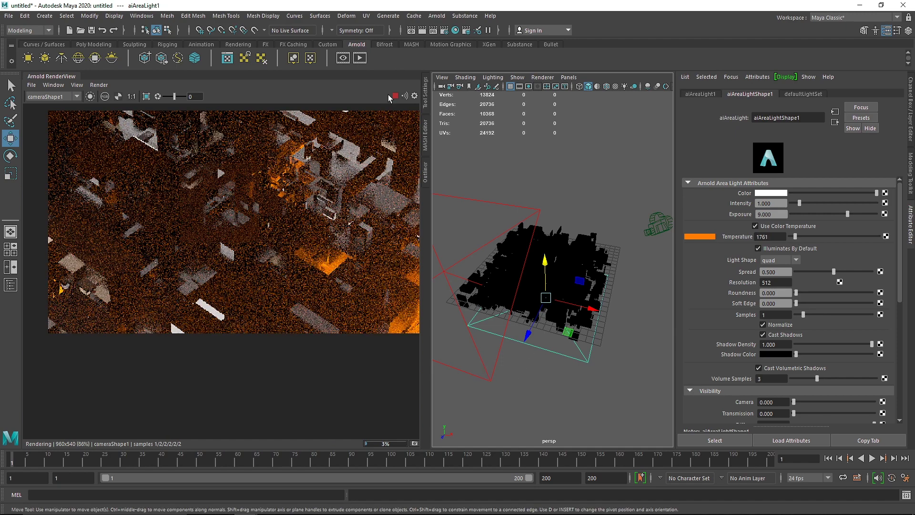
left_click(394, 95)
key("Delete")
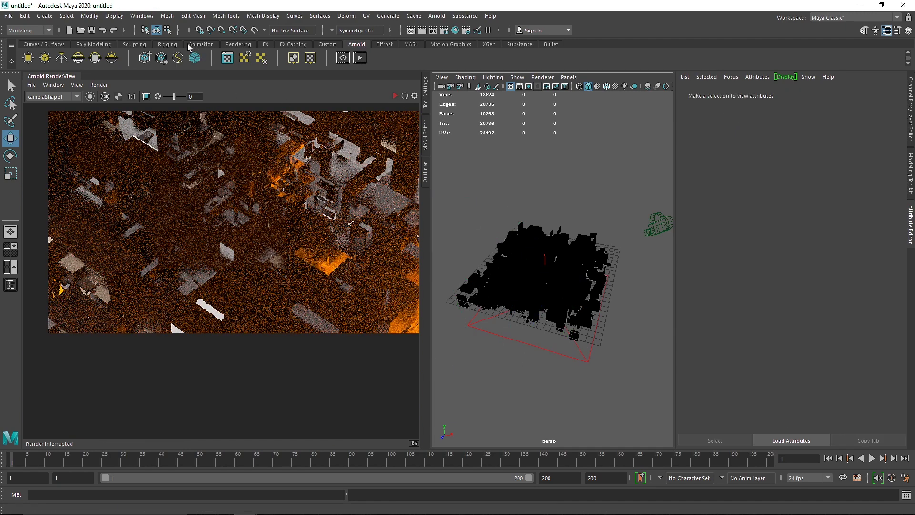
Step: Create a directional light and move it out beside the near edge of the block field, away from the render camera
left_click(167, 44)
left_click(263, 44)
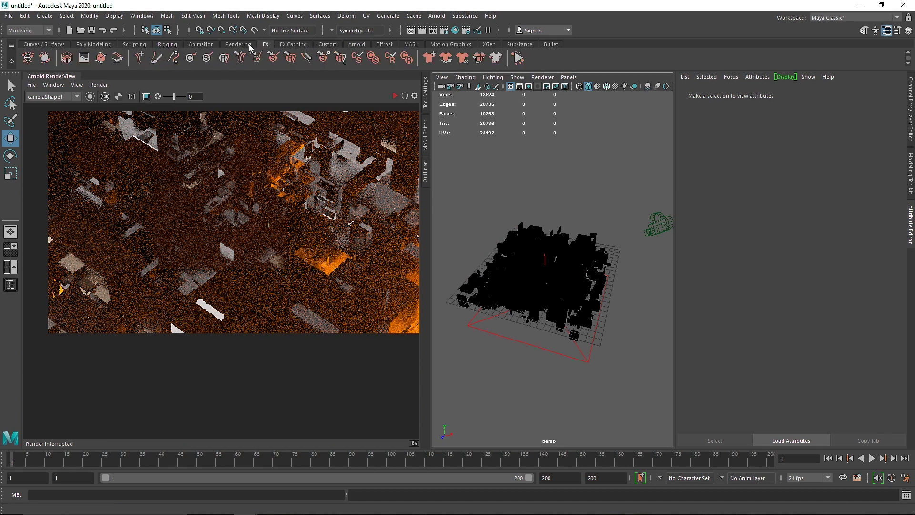
left_click(248, 45)
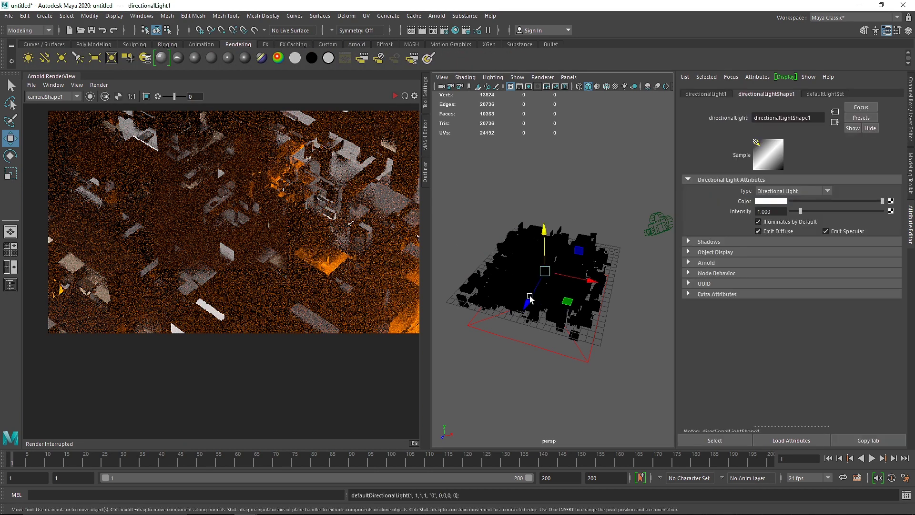
middle_click_drag(529, 296, 542, 304, "alt")
left_click_drag(599, 286, 454, 217)
Step: Rotate the directional light to rake across the blocks at a low angle, checking it in a live render
key("e")
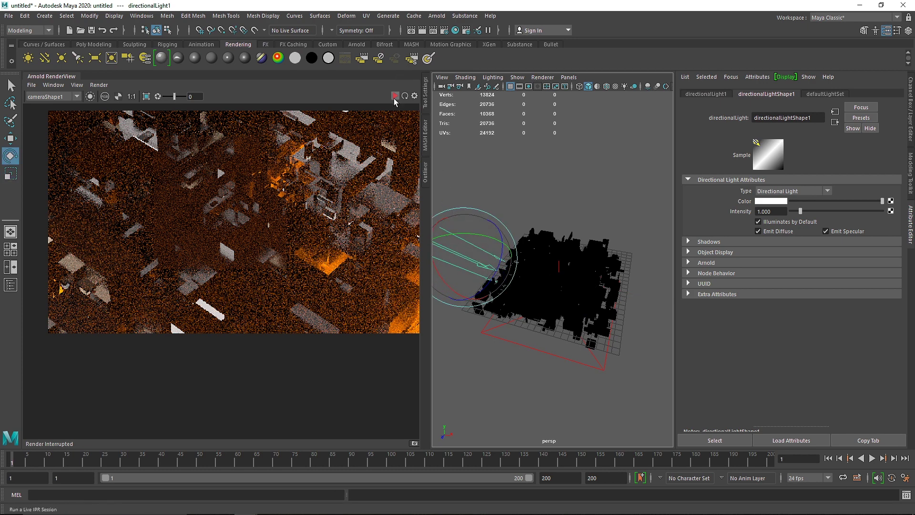
left_click(394, 95)
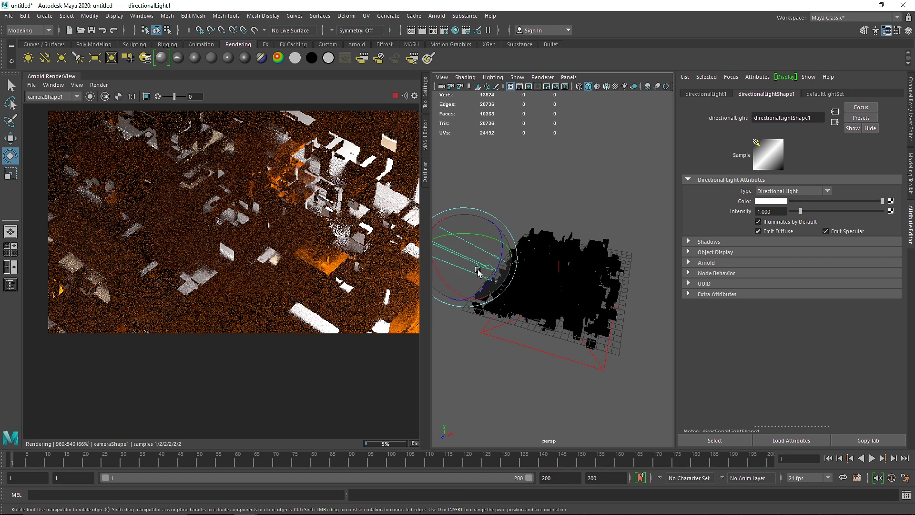
left_click_drag(493, 271, 554, 262)
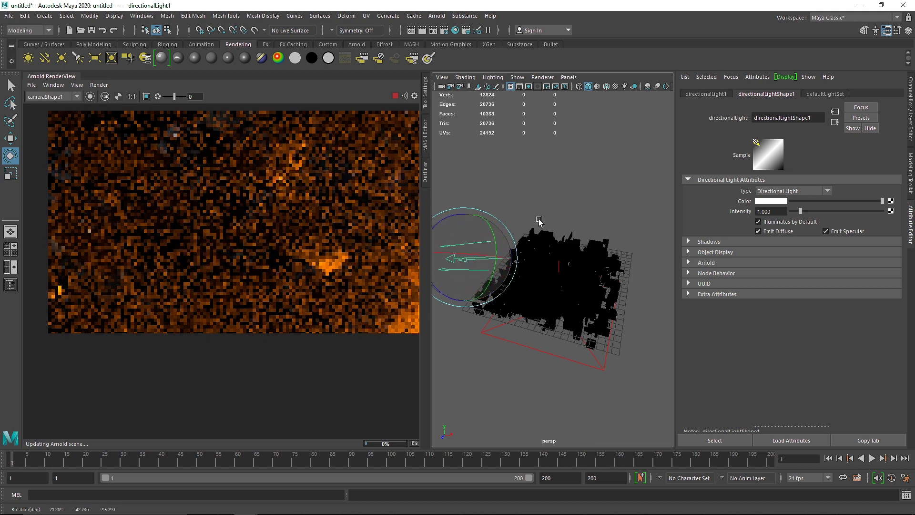
left_click_drag(538, 218, 420, 235)
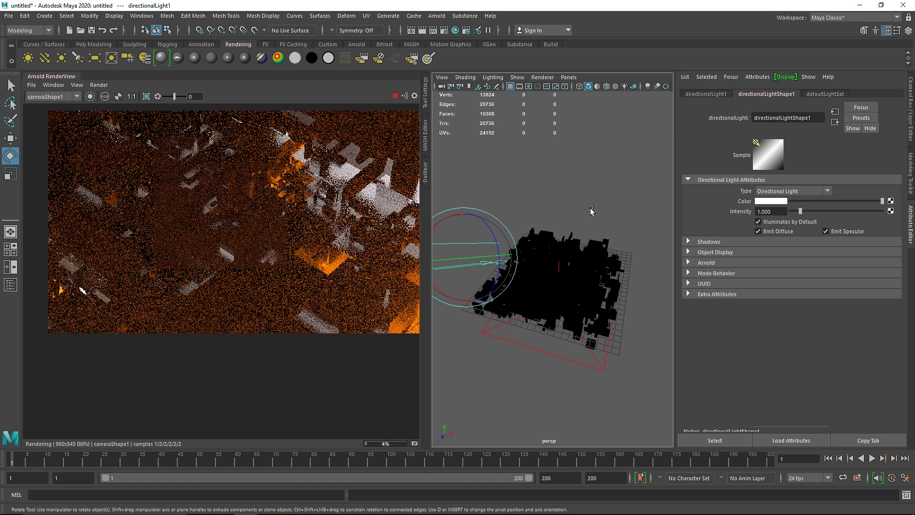
Step: Stop the live render, duplicate the directional light and move the copy to the opposite side of the blocks
left_click(396, 96)
key("w")
left_click_drag(499, 265, 585, 293)
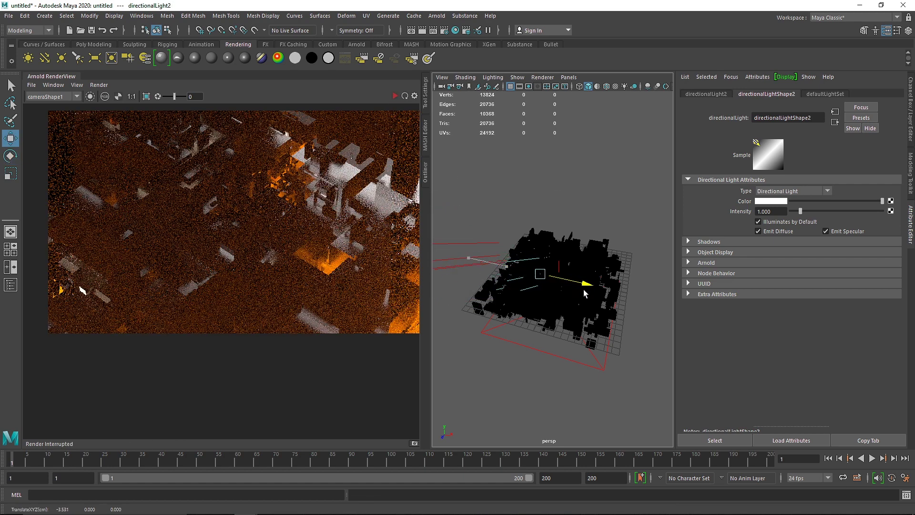
Step: Rotate the duplicated directional light to shine across the blocks from its side, checking it in a live render and stopping the render
key("e")
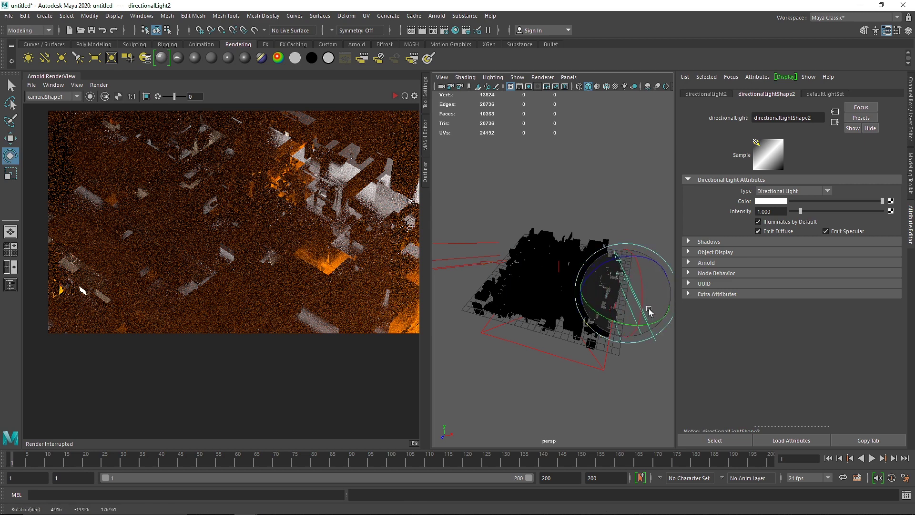
left_click(395, 96)
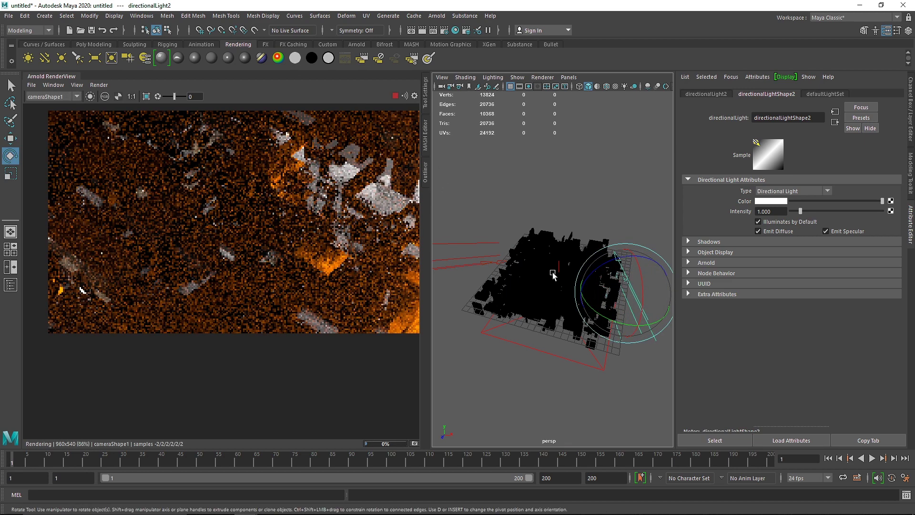
left_click_drag(650, 289, 672, 230)
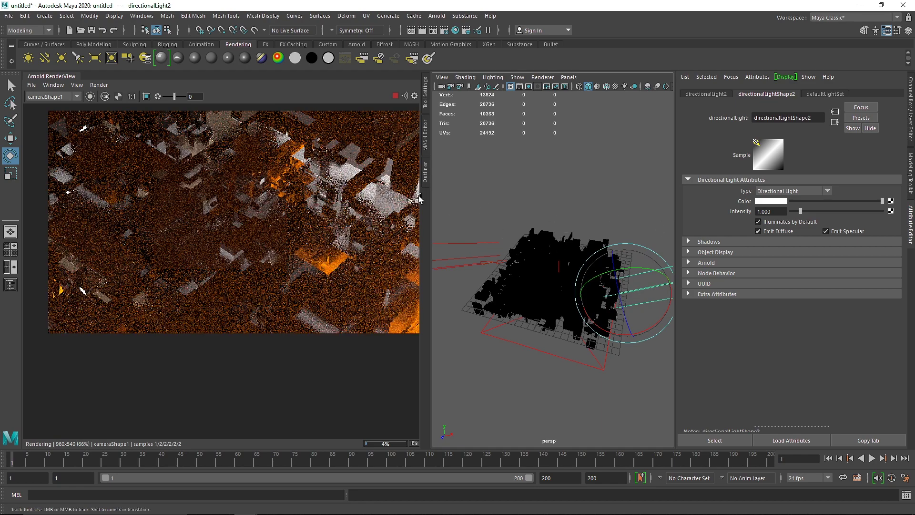
left_click(395, 95)
Step: Look at the Render Settings and preview the two directional lights in a short live render fitted to the view
left_click(444, 30)
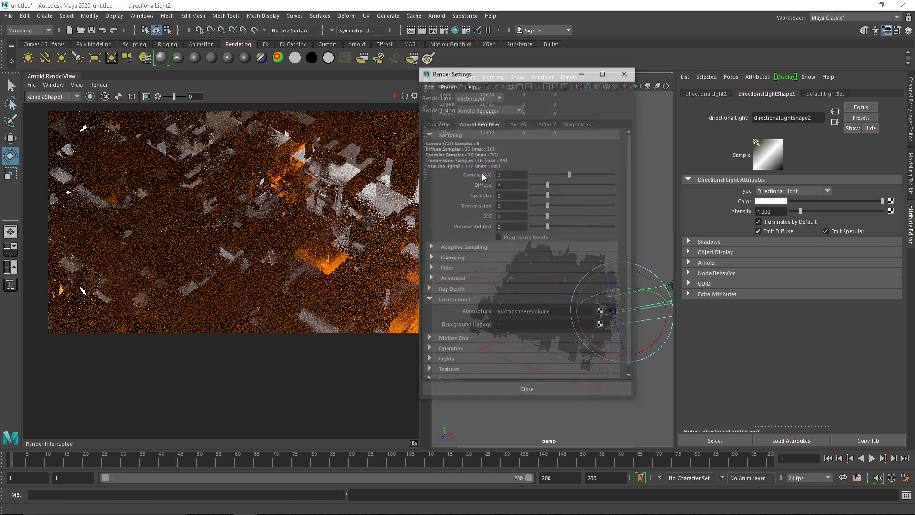
left_click(627, 72)
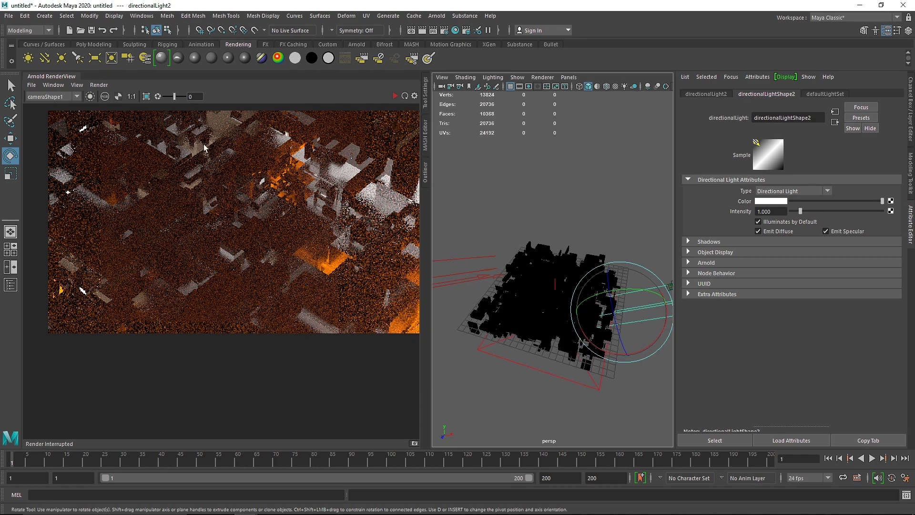
left_click(194, 271)
key("f")
left_click(398, 96)
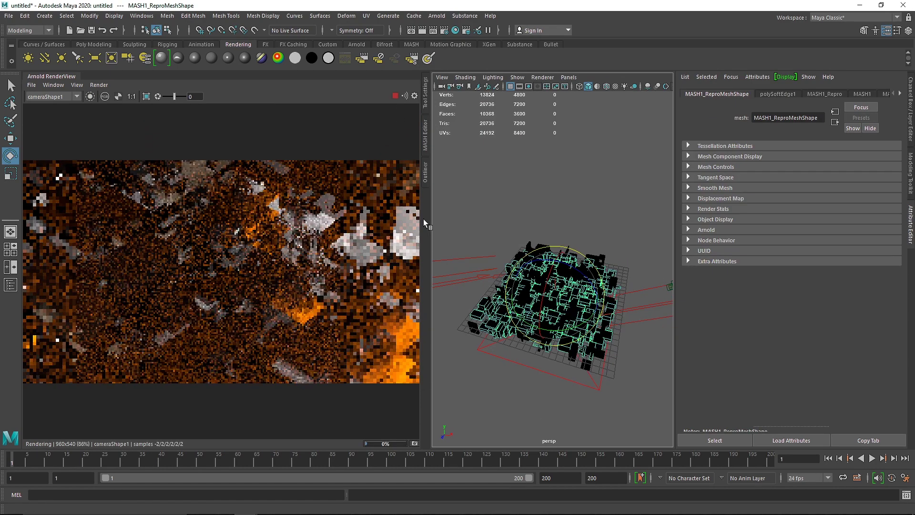
left_click(395, 95)
Step: Add another Arnold area light above the blocks at Translate Y 7.722 and scale it uniformly to about 6.166
left_click(348, 45)
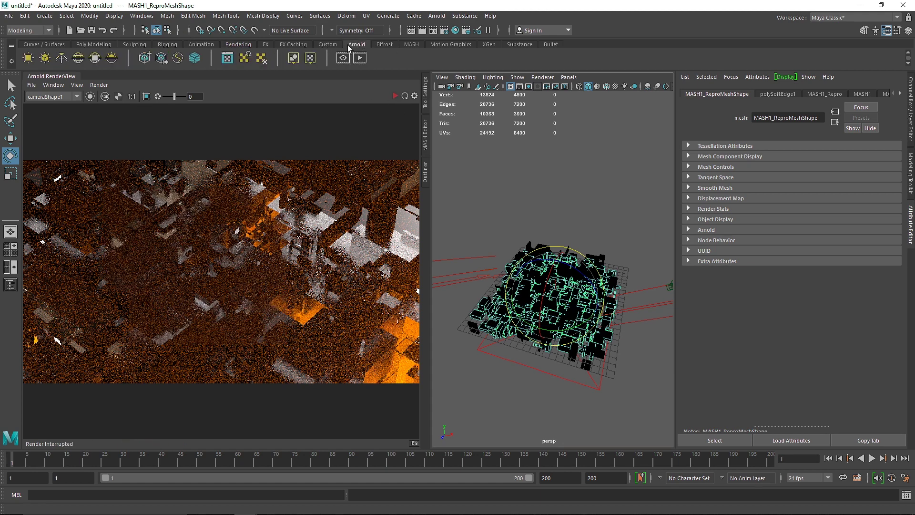
left_click(28, 58)
key("r")
left_click_drag(559, 263, 589, 270)
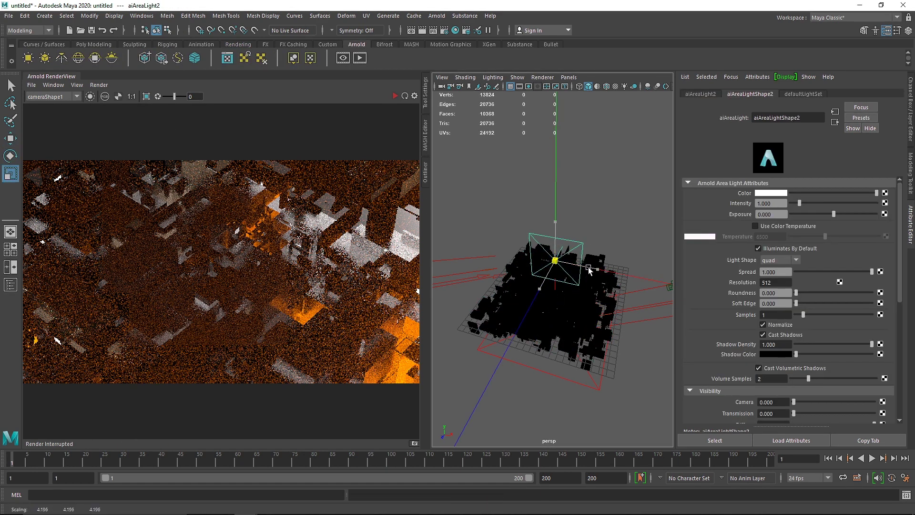
Step: Turn the overhead area light to face down by setting its Rotate X to -90
key("e")
left_click_drag(558, 224, 553, 242)
left_click(911, 113)
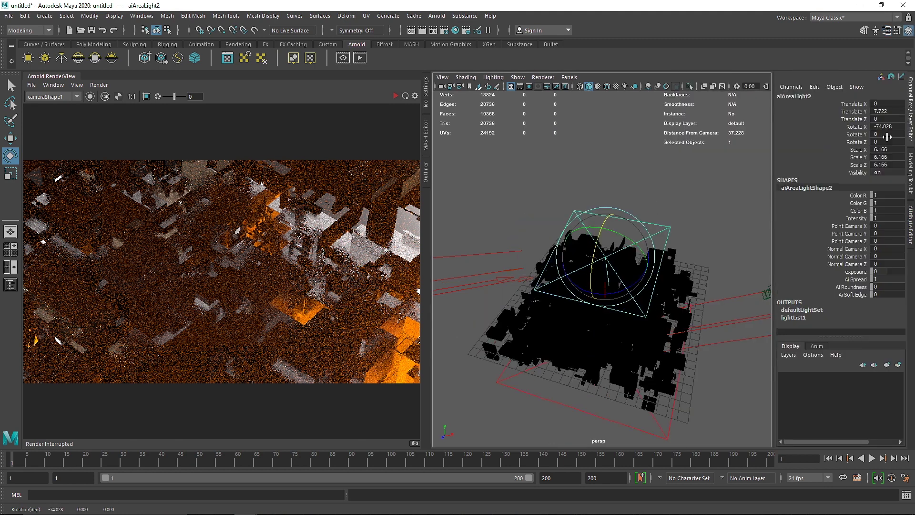
left_click(887, 128)
type("-90")
key("Return")
left_click(634, 204)
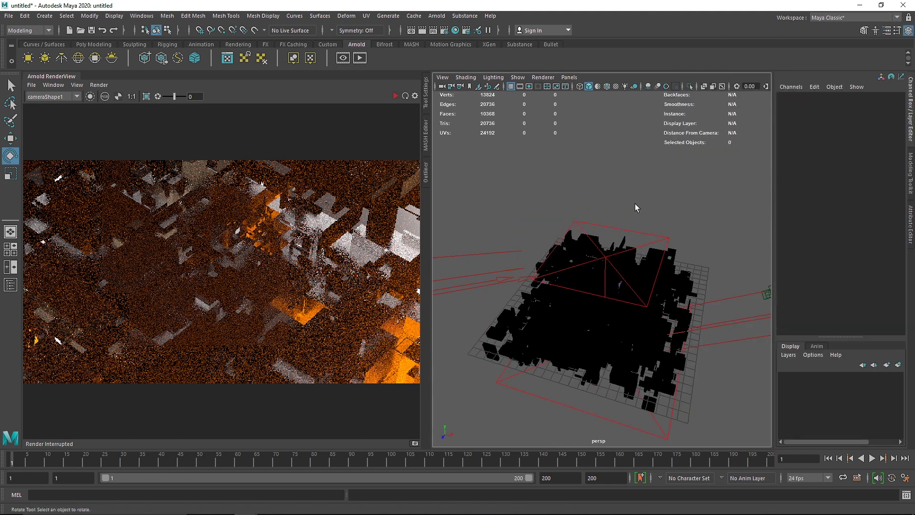
Step: Scale the overhead area light uniformly to about 12.487 to cover the block field, and start the live render
left_click(623, 230)
key("r")
left_click_drag(606, 257, 701, 277)
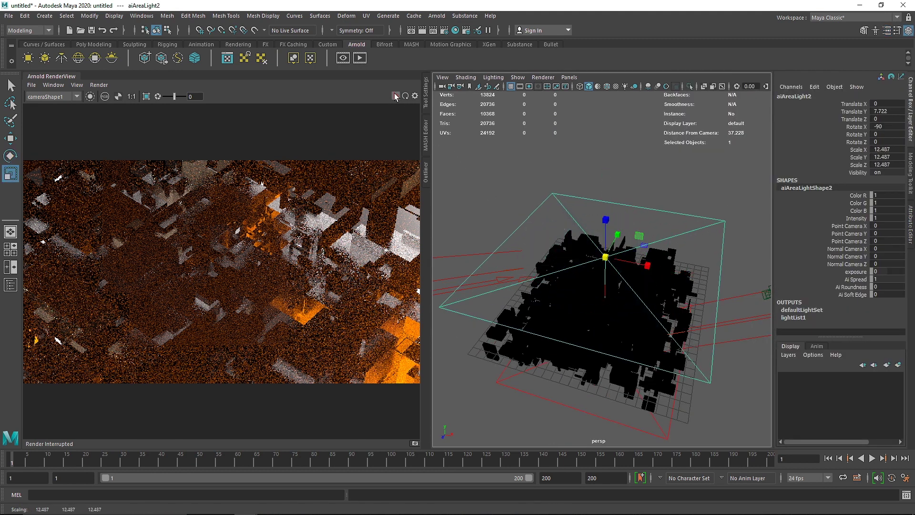
left_click(395, 96)
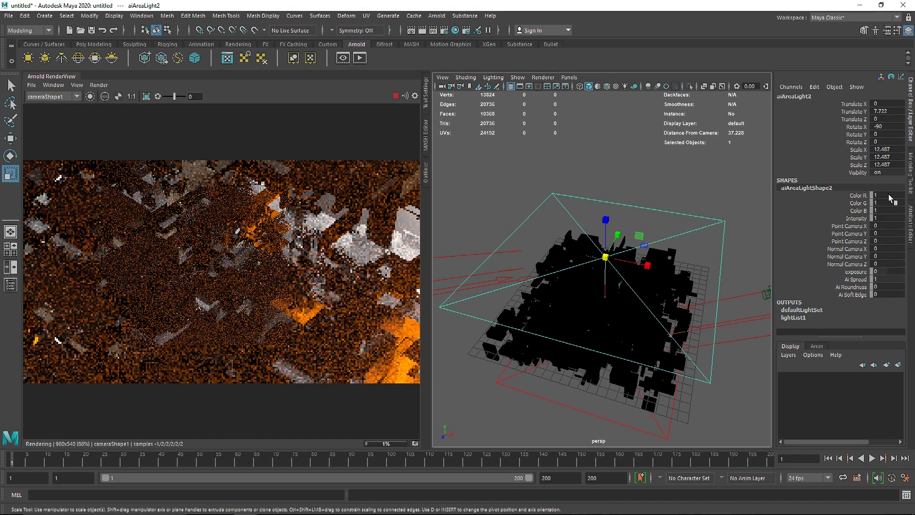
Step: Set the overhead area light's exposure to 4
key("ctrl+a")
left_click(770, 214)
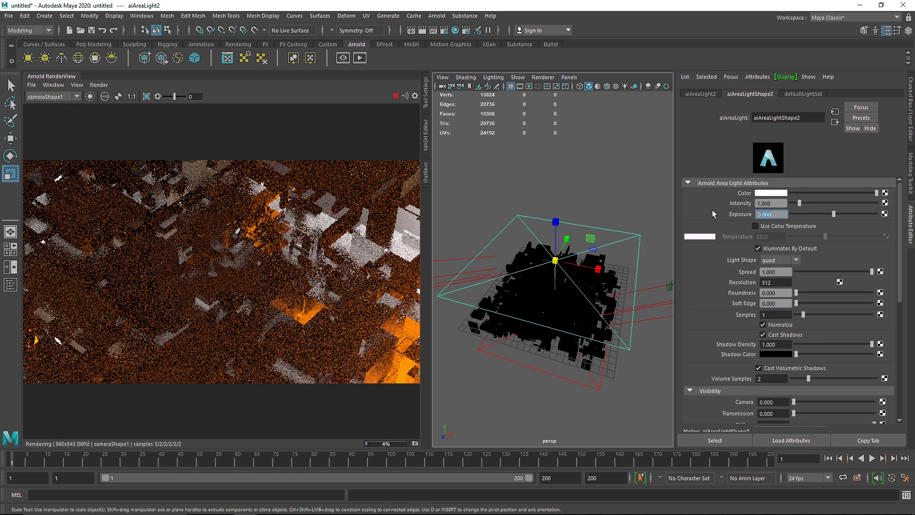
type("4")
key("Return")
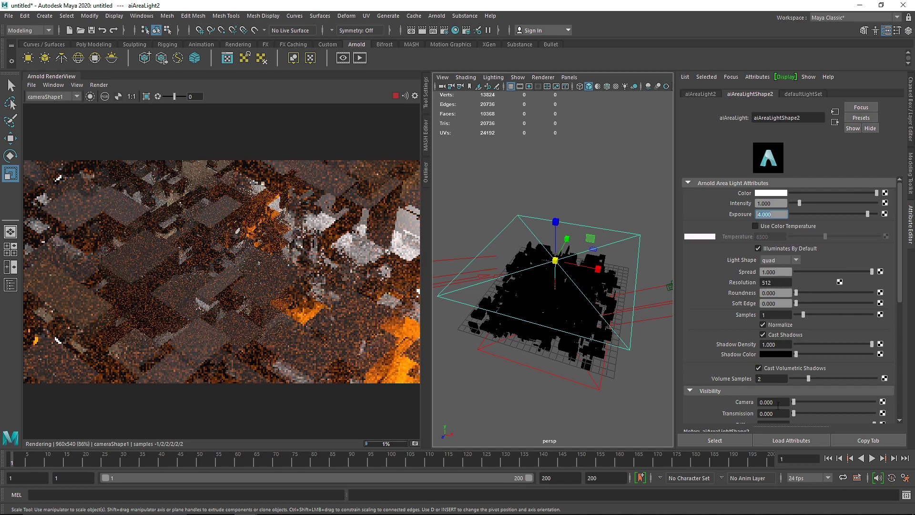
Step: Reduce the overhead area light's volume visibility and raise its exposure to 6
scroll(778, 404, "down", 3)
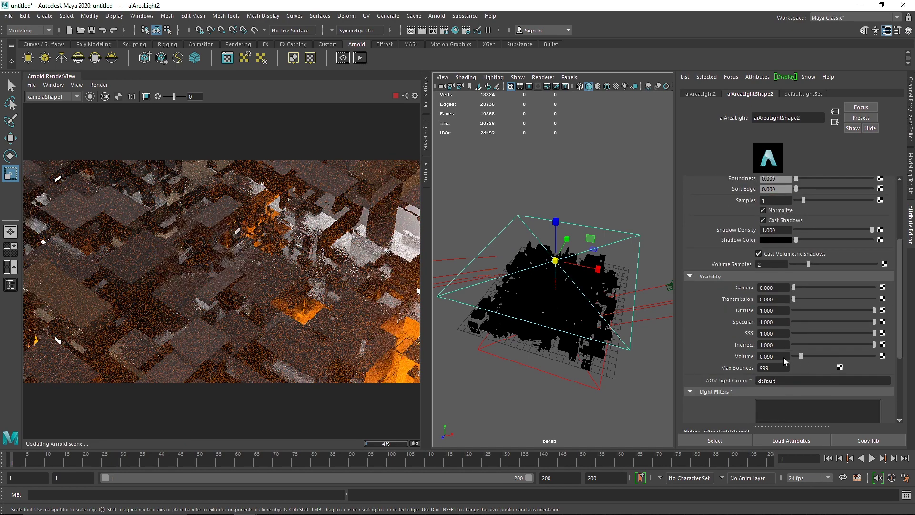
scroll(730, 338, "up", 2)
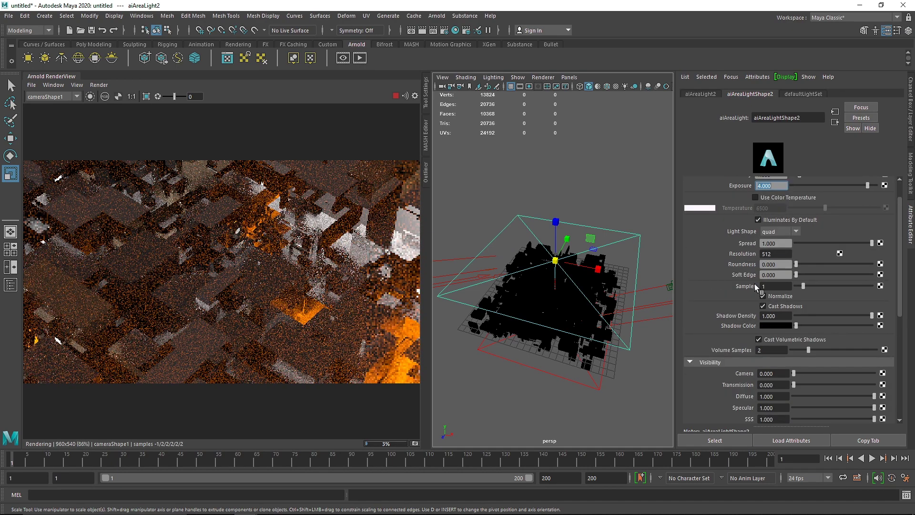
type("6")
key("Return")
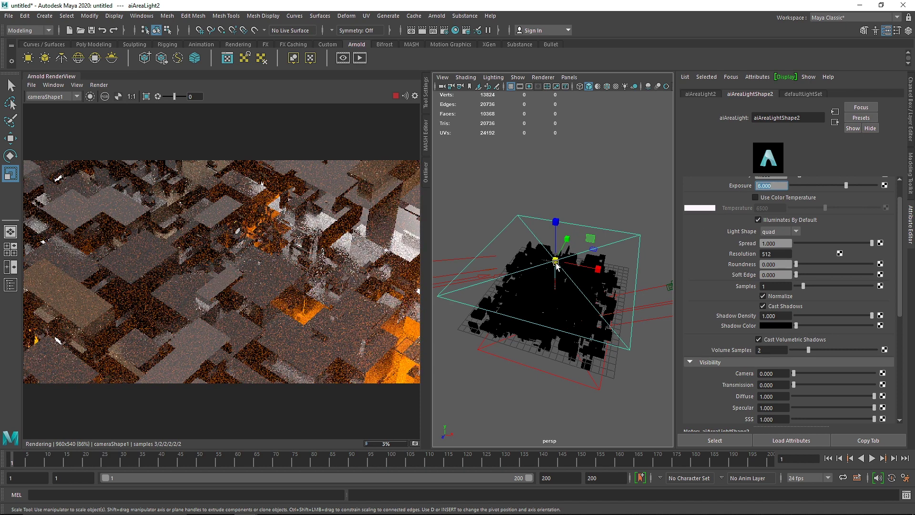
type("e")
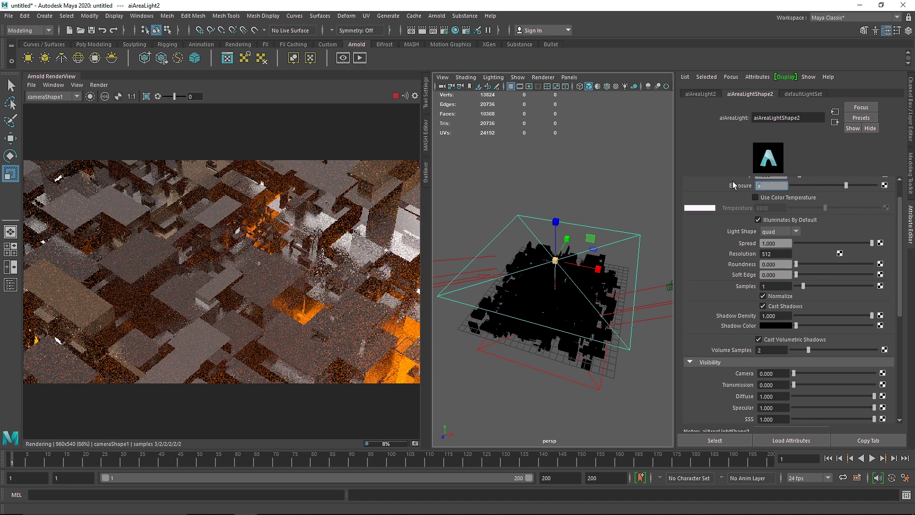
Step: Try an exposure of 10 on the overhead area light and stop the live render
key("Return")
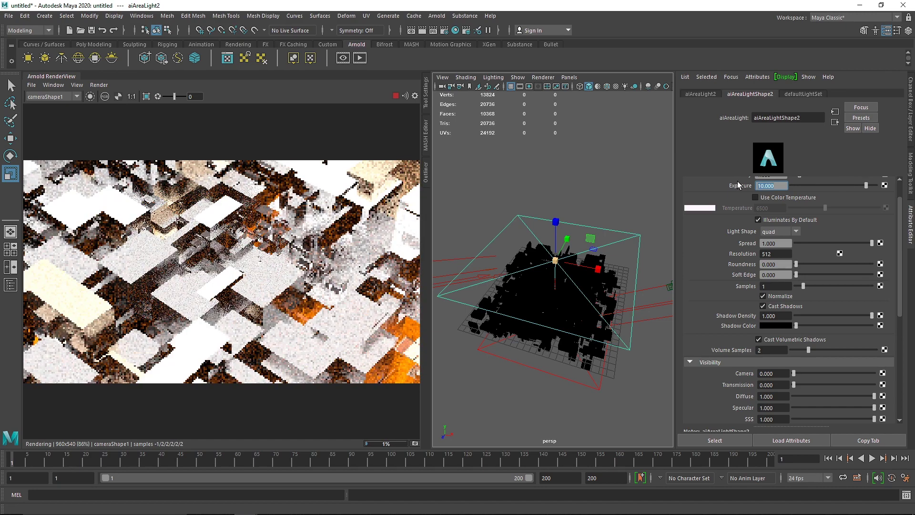
left_click(395, 96)
Step: Rotate the overhead area light so it tilts at an angle across the block field
left_click(591, 220)
left_click(585, 226)
key("e")
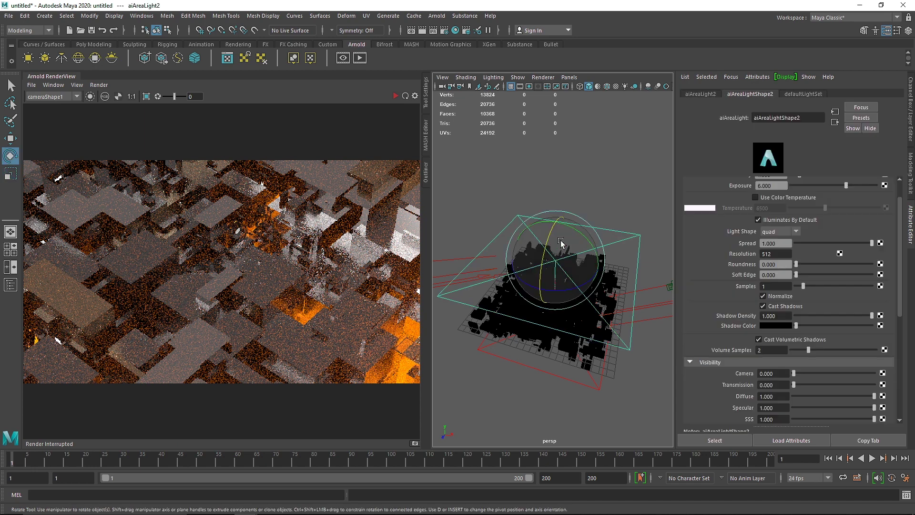
left_click_drag(548, 241, 529, 321)
key("w")
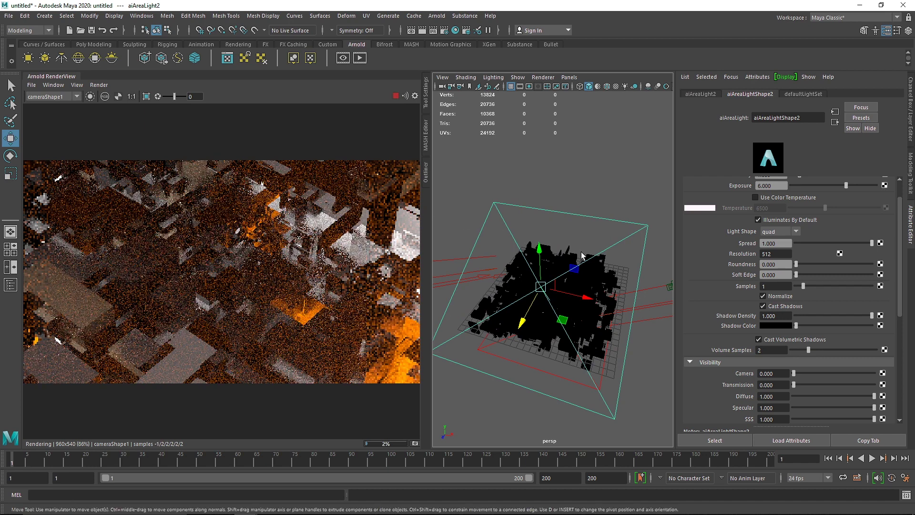
Step: Enable color temperature on directionalLight2 and set it to a warm orange of 1923
left_click(649, 288)
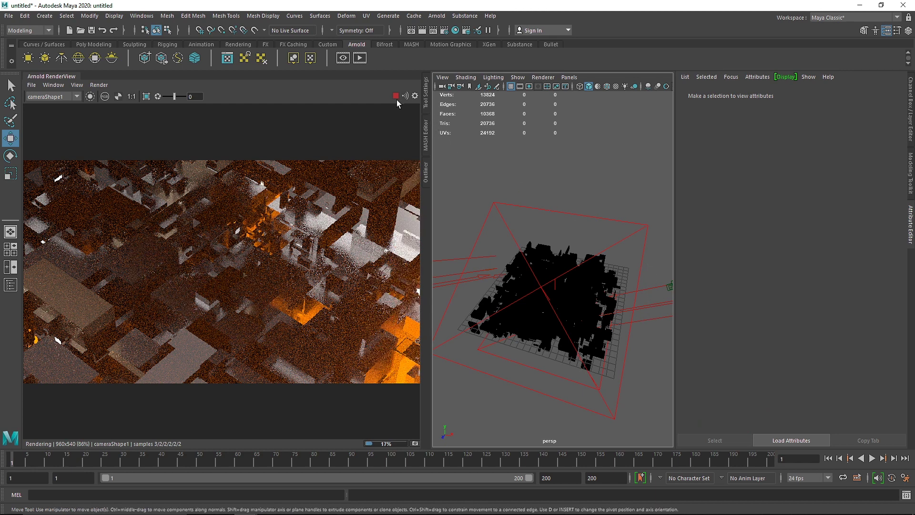
left_click(396, 97)
left_click(651, 286)
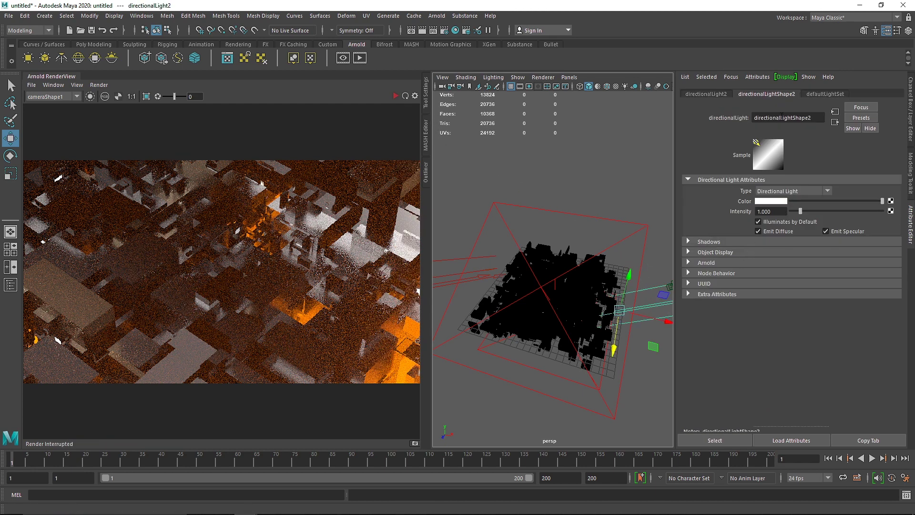
left_click(704, 263)
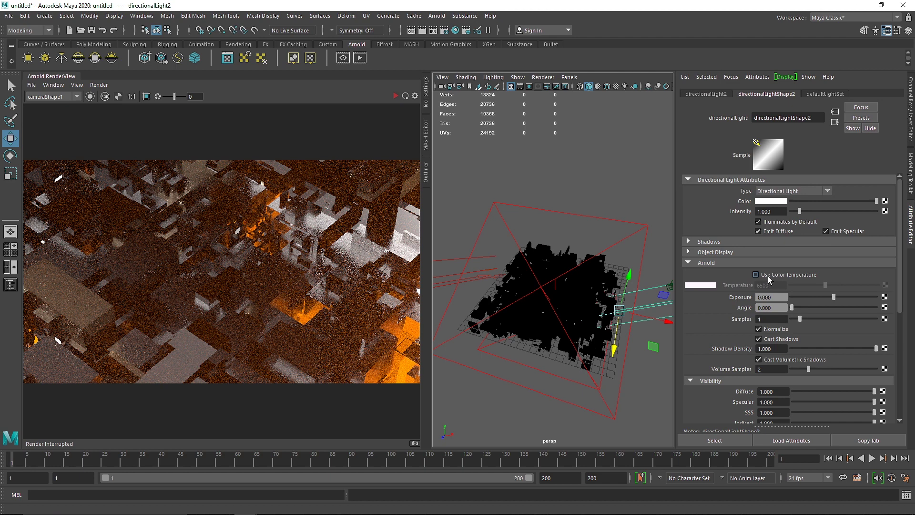
left_click(766, 276)
left_click_drag(816, 285, 796, 288)
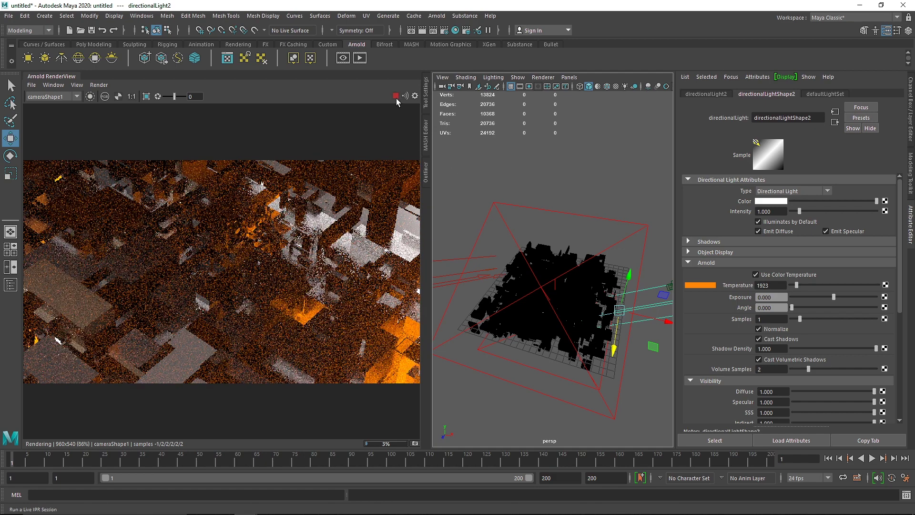
Step: Give both directional lights a cool blue color temperature, 13769 for directionalLight1 and 13462 for directionalLight2
left_click(449, 280)
left_click(785, 275)
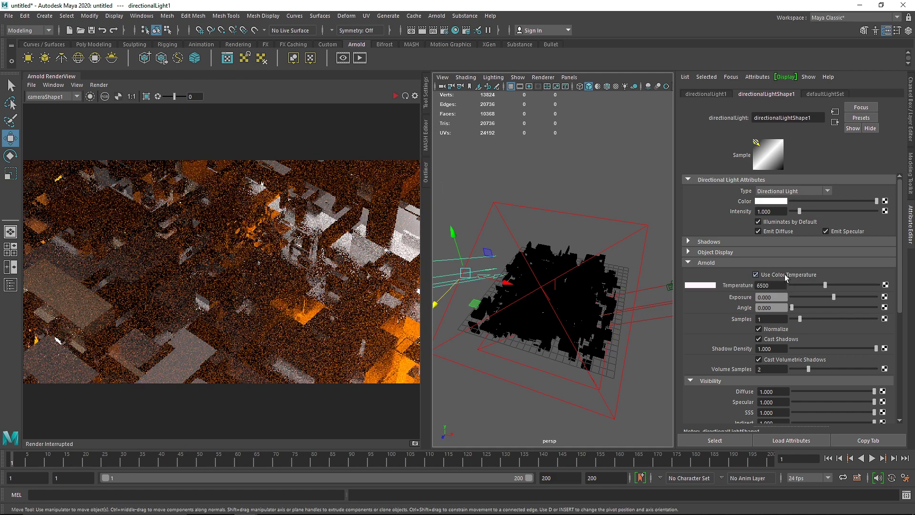
left_click(395, 96)
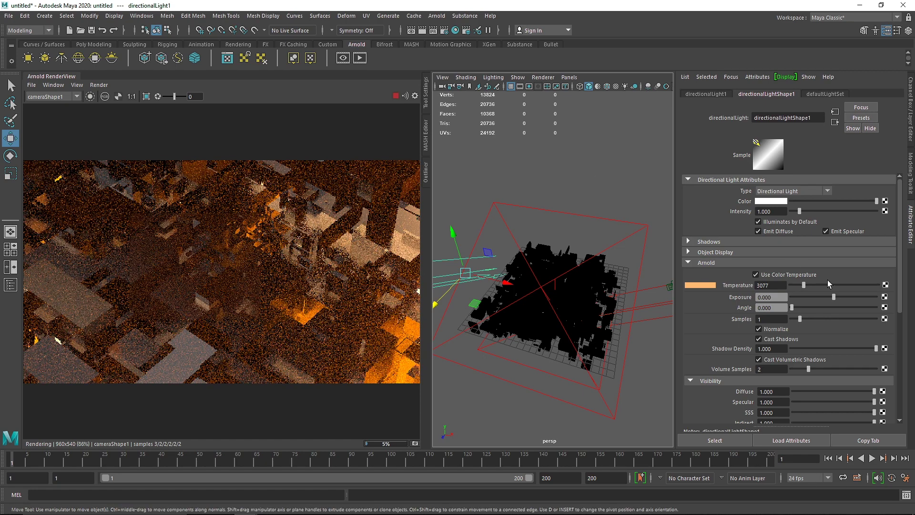
left_click(870, 285)
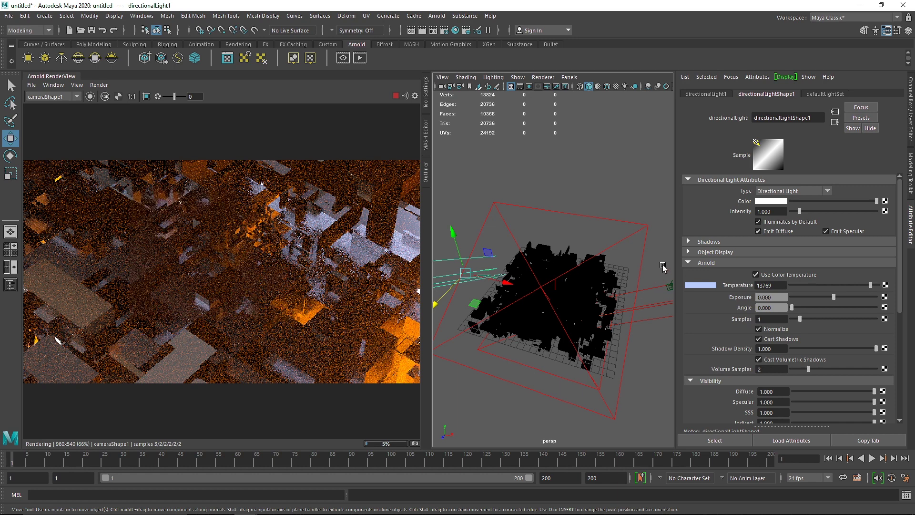
left_click(650, 306)
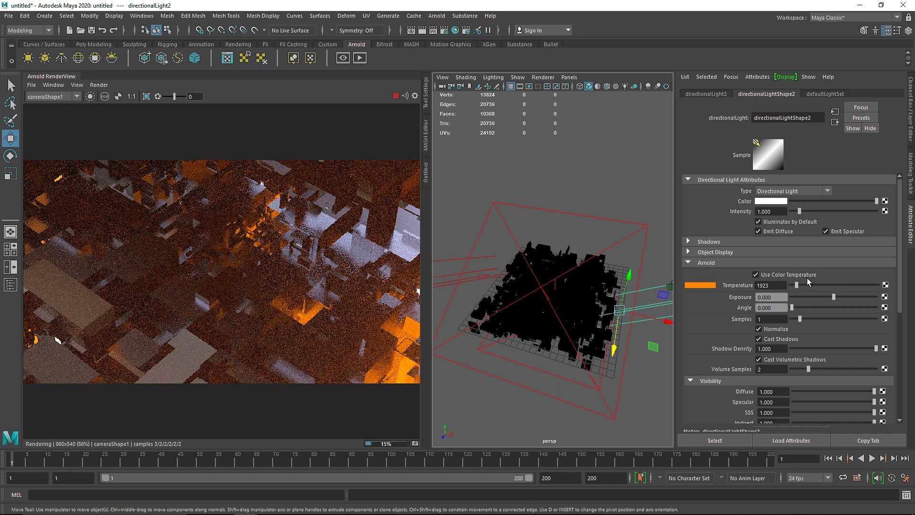
left_click_drag(878, 285, 867, 285)
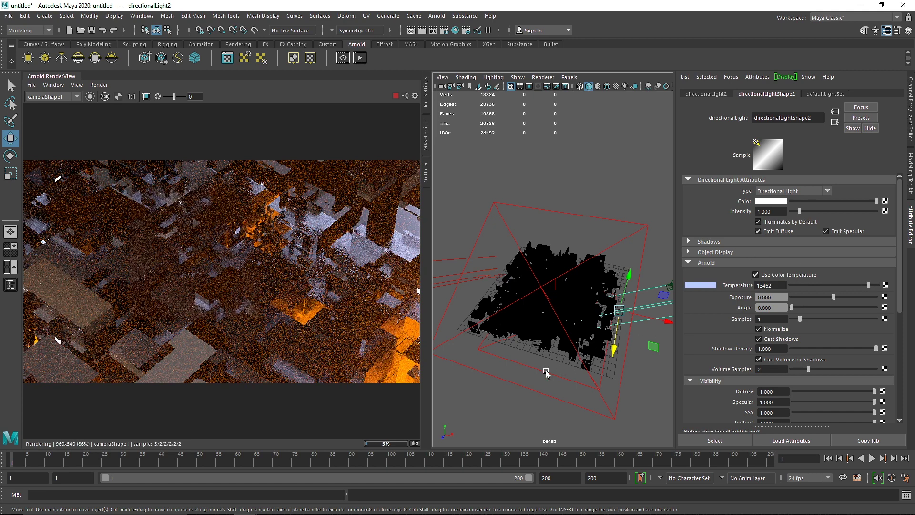
Step: Set the exposure of the orange area light beneath the blocks to 10
left_click_drag(546, 374, 523, 362, "alt")
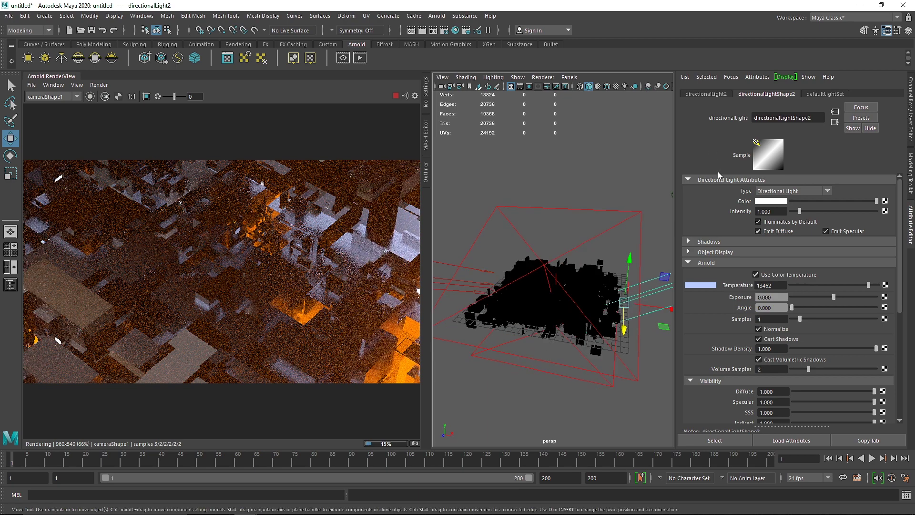
key("Right")
type("10")
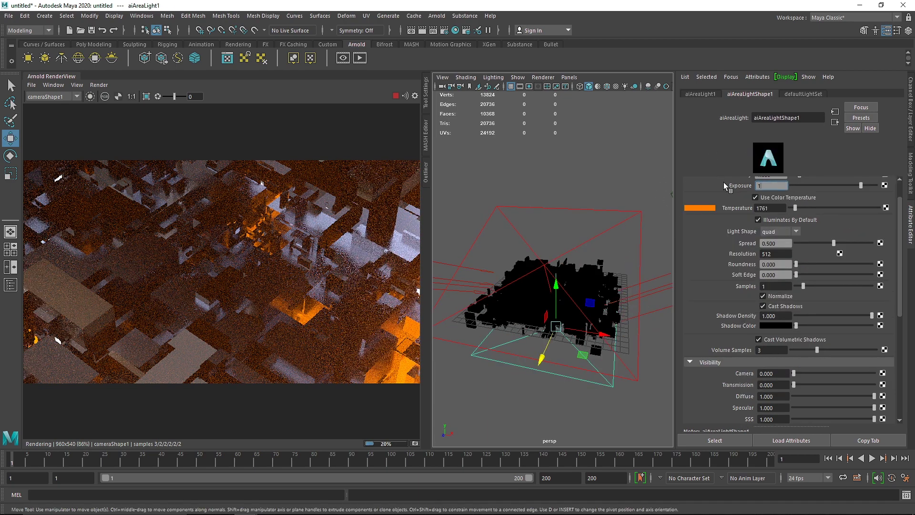
key("Return")
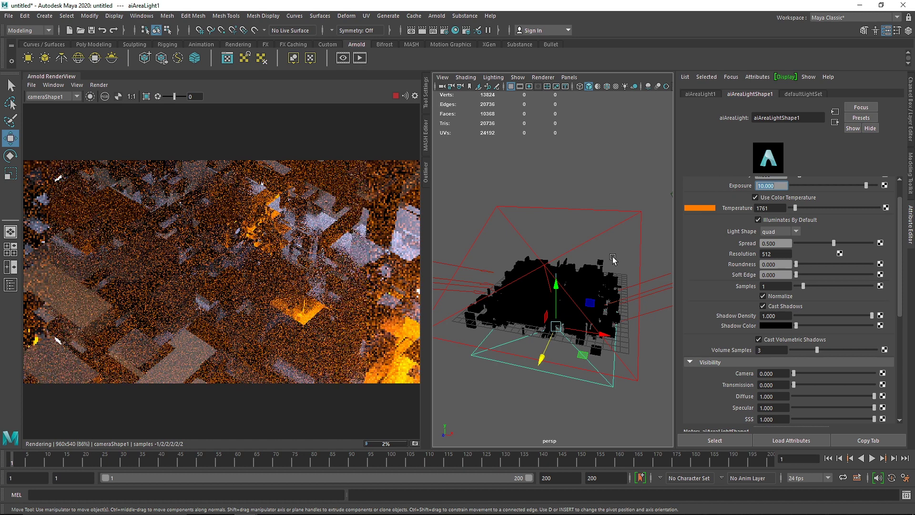
Step: Try reshuffling the MASH2 blocks with random seeds of 8 and 40 while restarting the live render
left_click(395, 96)
scroll(549, 281, "up", 5)
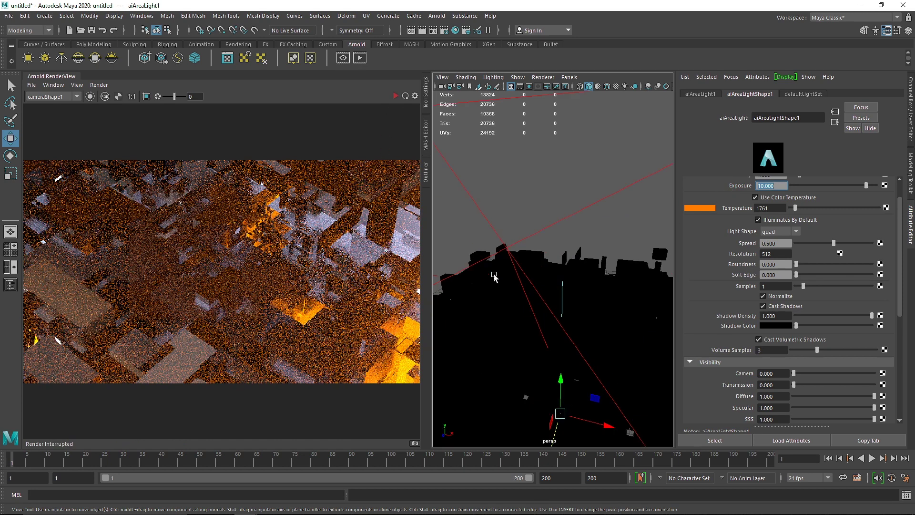
scroll(586, 298, "down", 5)
left_click_drag(574, 331, 561, 349, "alt")
scroll(580, 294, "up", 3)
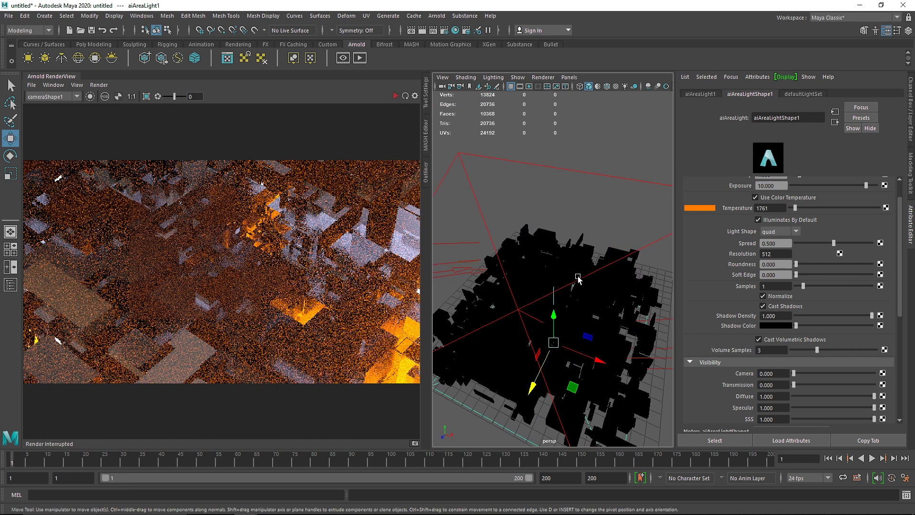
left_click(547, 230)
scroll(828, 96, "down", 6)
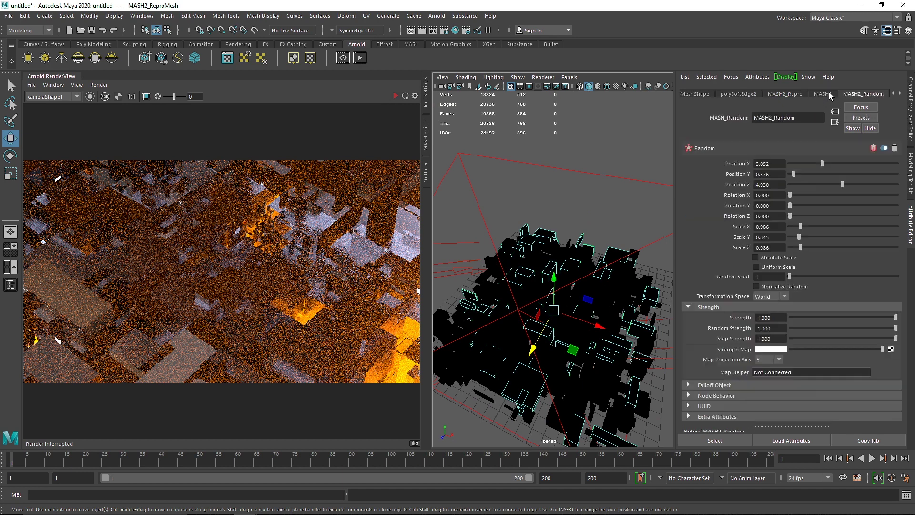
left_click(822, 93)
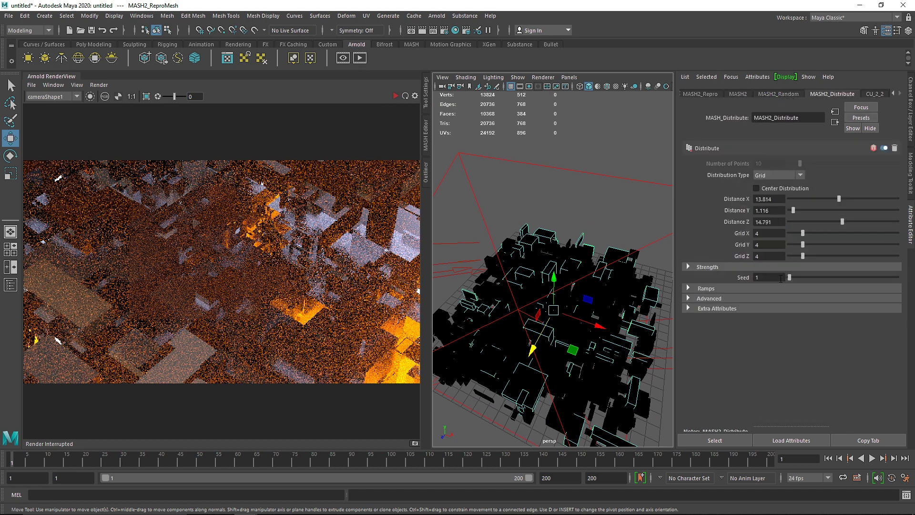
left_click(782, 95)
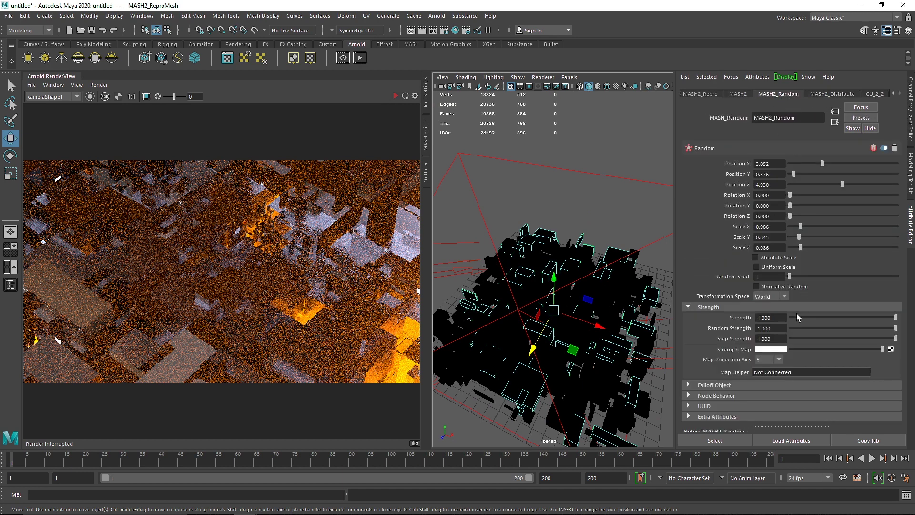
left_click_drag(791, 276, 798, 276)
left_click_drag(592, 293, 591, 309, "alt")
left_click(396, 96)
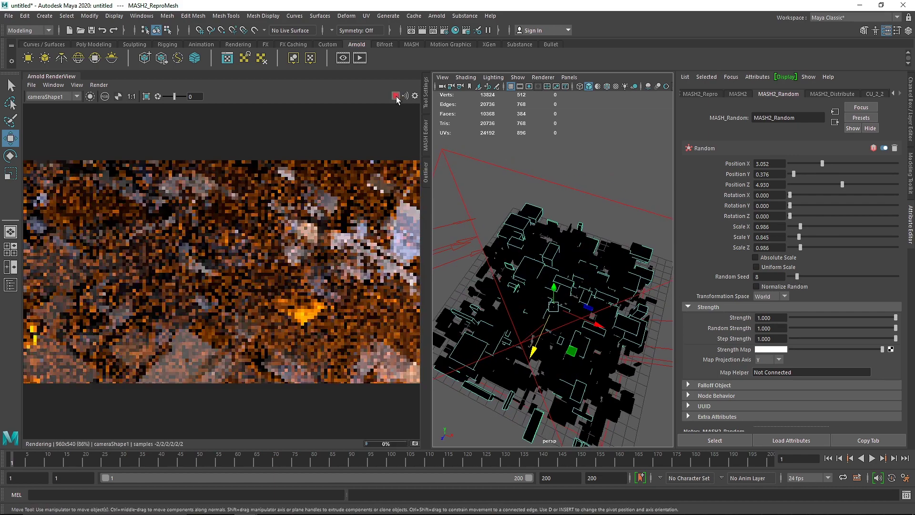
left_click_drag(797, 277, 820, 277)
Step: Slightly increase the random Position Z offset of the MASH1 block network
scroll(599, 217, "up", 3)
left_click(599, 216)
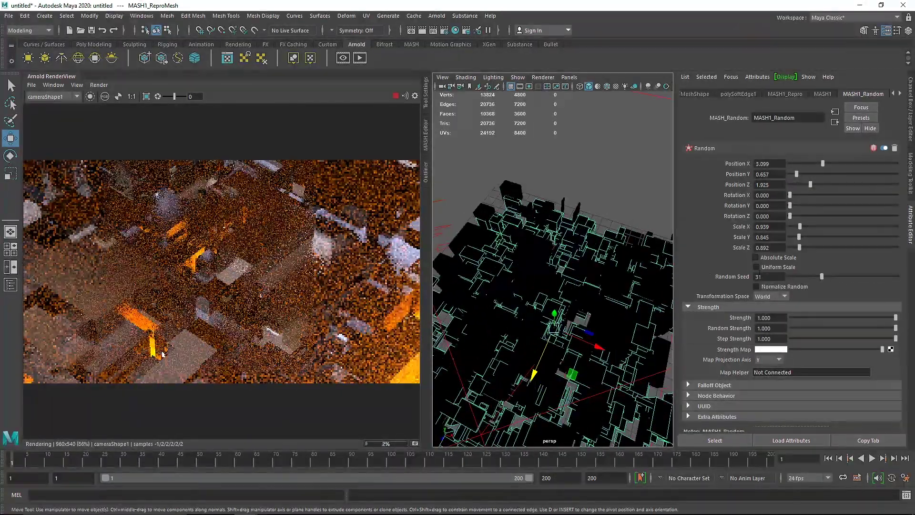
left_click_drag(809, 185, 815, 184)
Step: Set the MASH2 network's random seed to 9 and its random Position X to 3.229
left_click(532, 247)
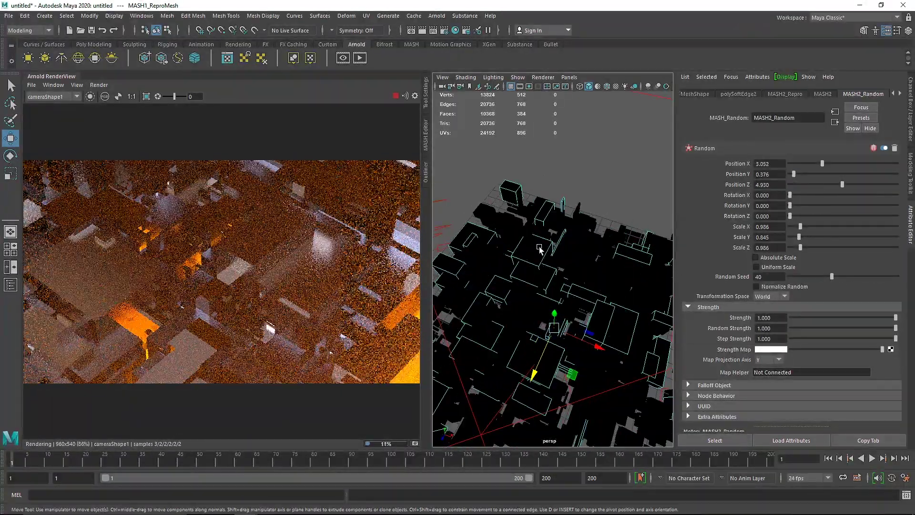
left_click_drag(831, 276, 797, 277)
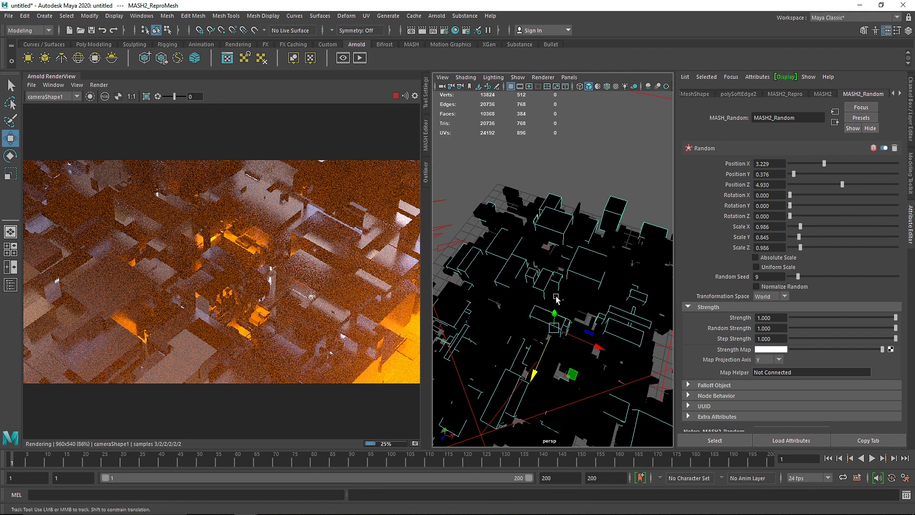
Step: Stop the render, give the overhead area light a cool color temperature of 12565, and set its transmission visibility to 1
left_click_drag(555, 300, 498, 364, "alt")
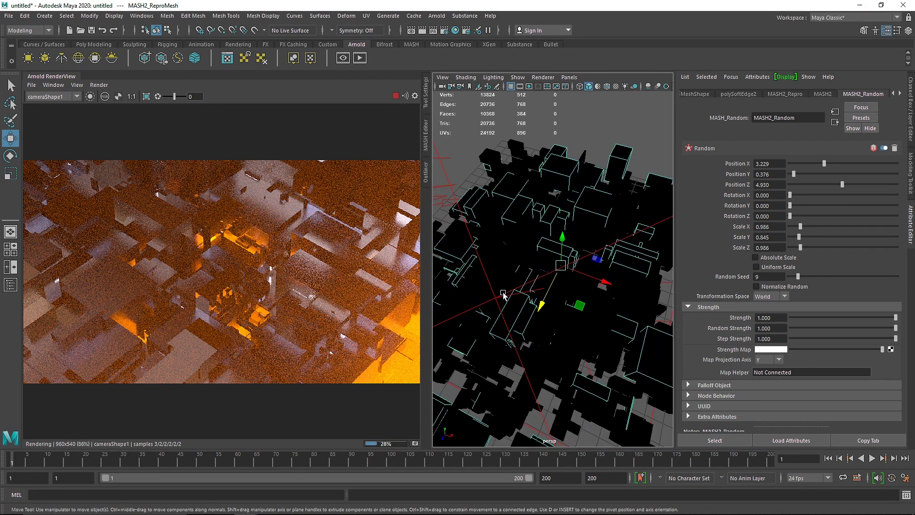
left_click(396, 96)
left_click(448, 180)
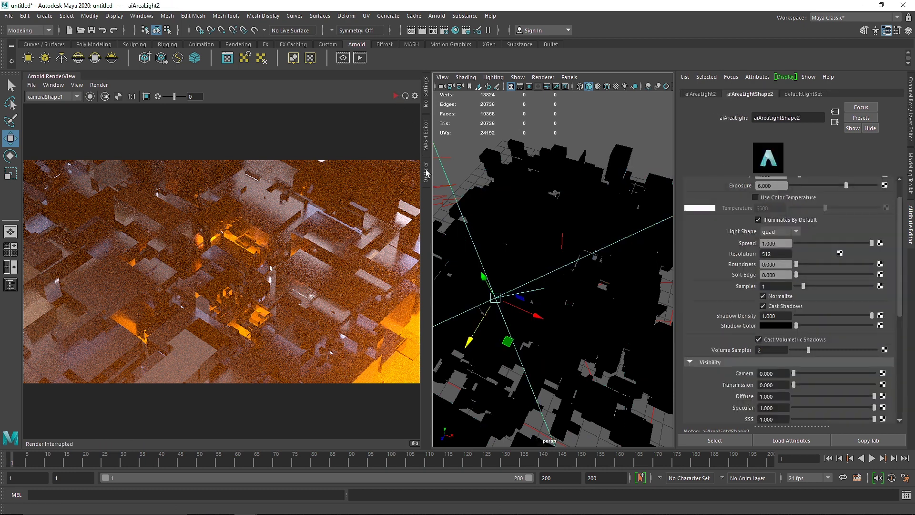
left_click(786, 197)
left_click_drag(847, 208, 858, 210)
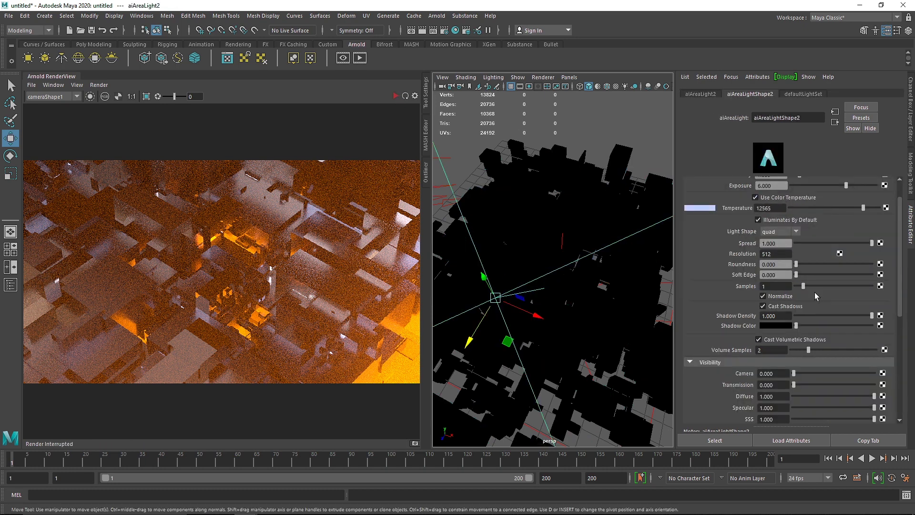
scroll(738, 416, "down", 1)
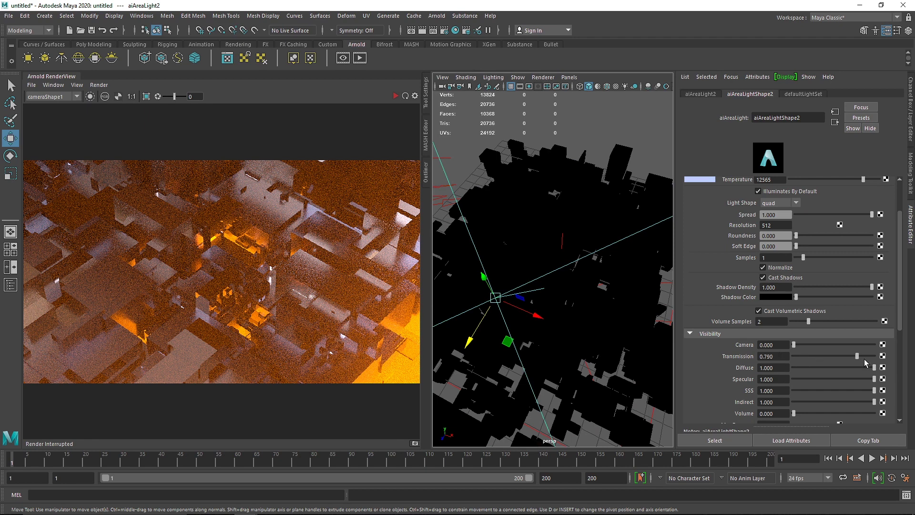
Step: Set the orange area light's transmission visibility to 2 and start the live render
key("f")
left_click(470, 224)
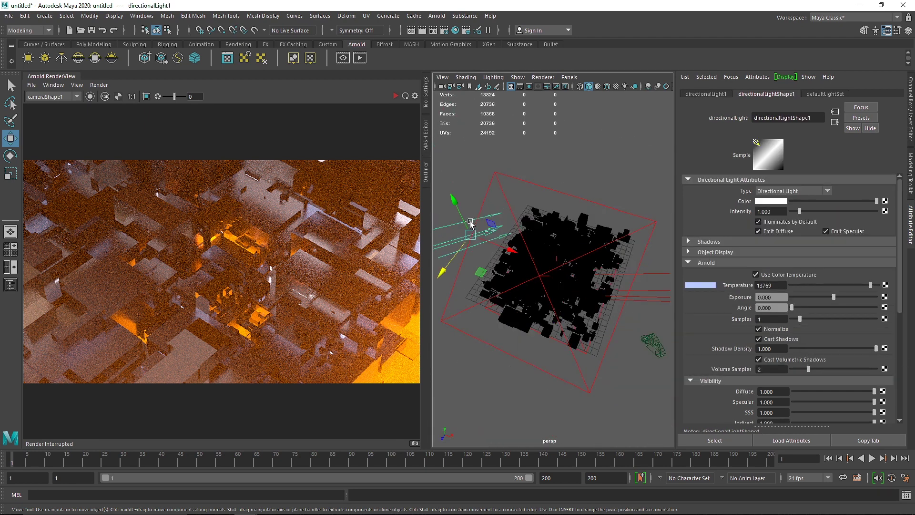
scroll(757, 400, "down", 2)
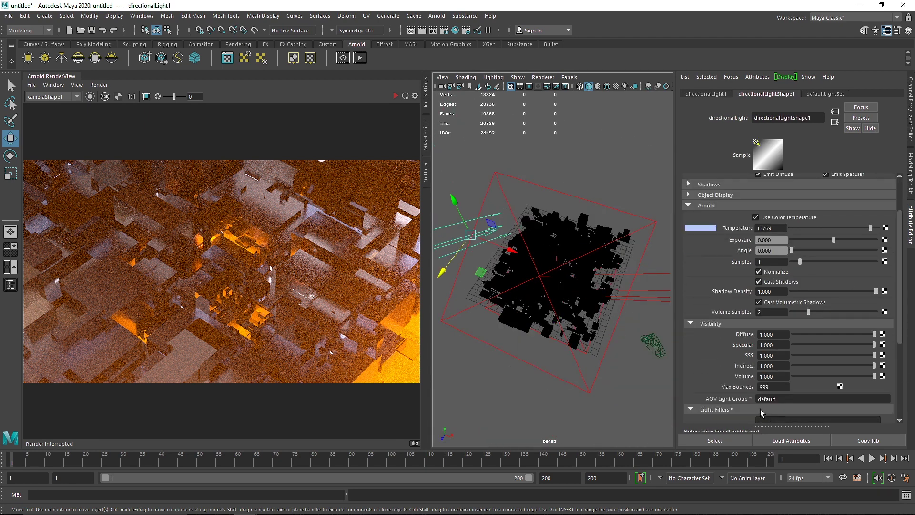
left_click(548, 280)
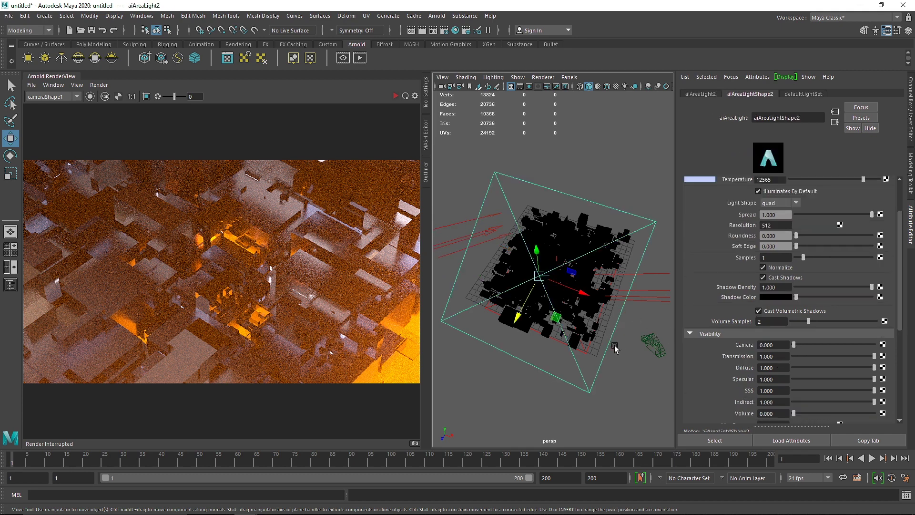
left_click(588, 350)
left_click(588, 349)
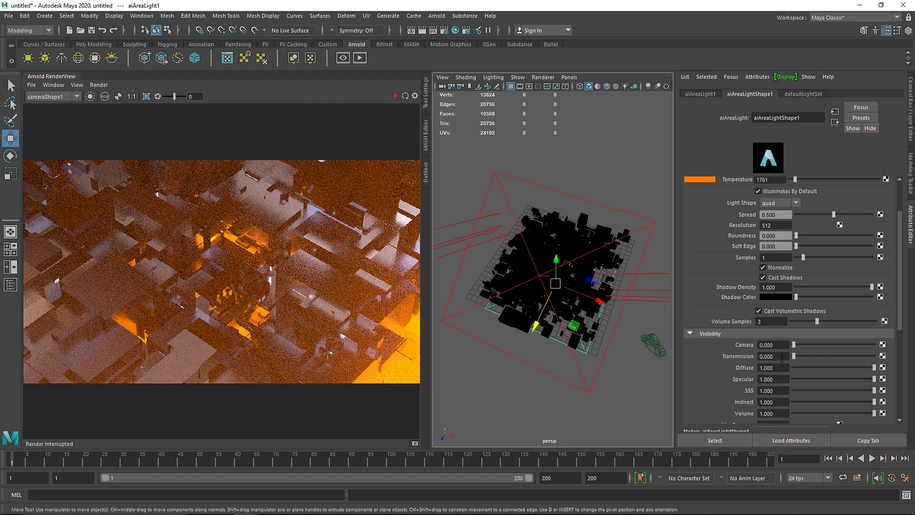
type("2")
key("Return")
left_click(395, 95)
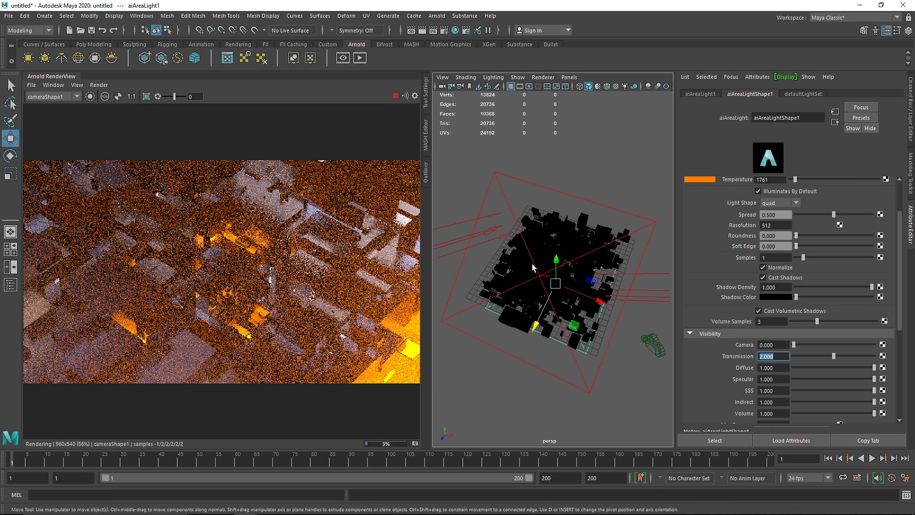
Step: Stop the live render and switch the viewport to look through camera1
left_click(395, 96)
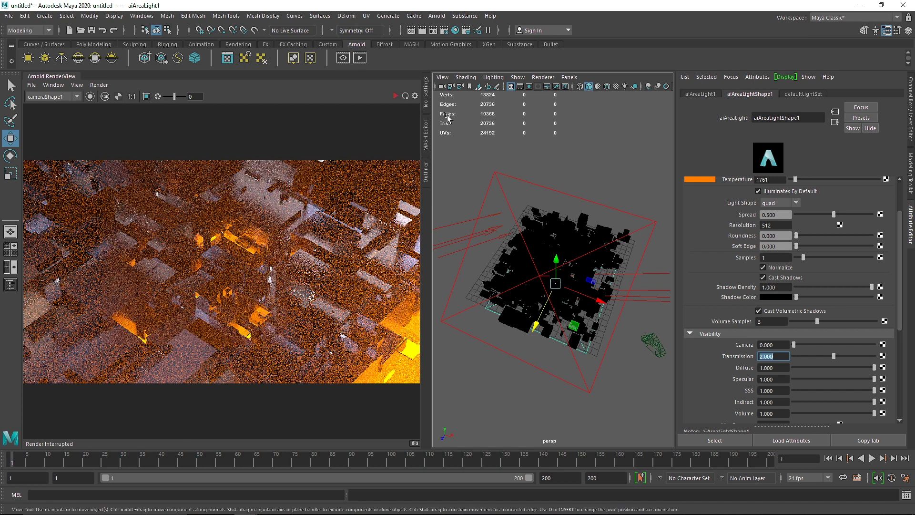
left_click(576, 77)
mouse_move(648, 90)
left_click(679, 88)
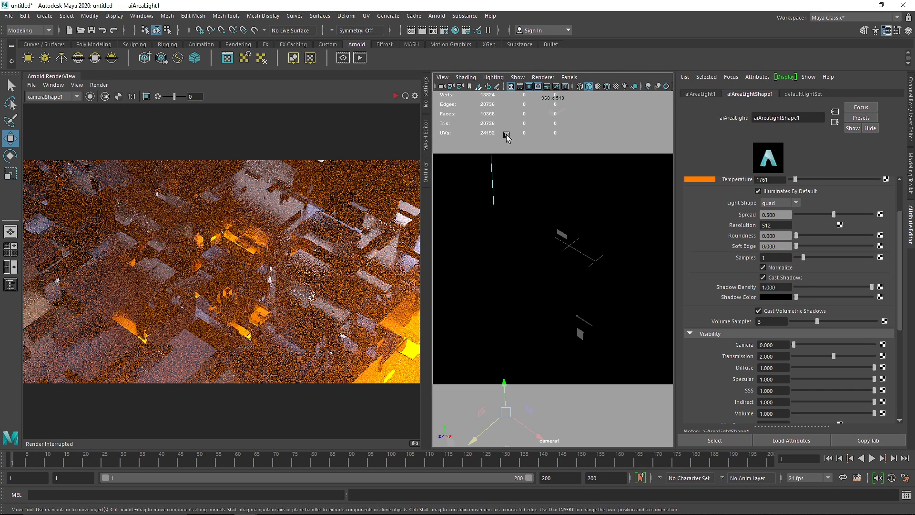
Step: Switch the camera1 viewport to default lighting and dolly slightly closer, checking the framing with a brief live render
left_click(599, 87)
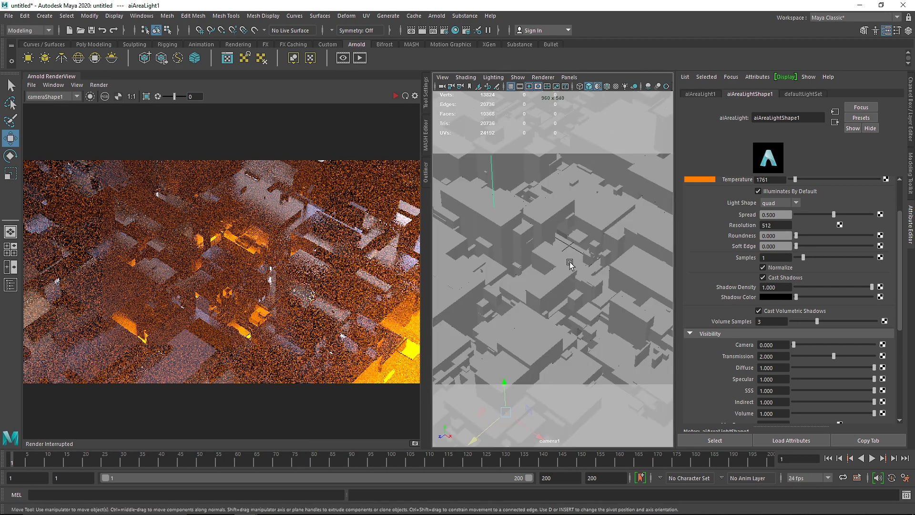
right_click_drag(570, 264, 582, 264, "alt")
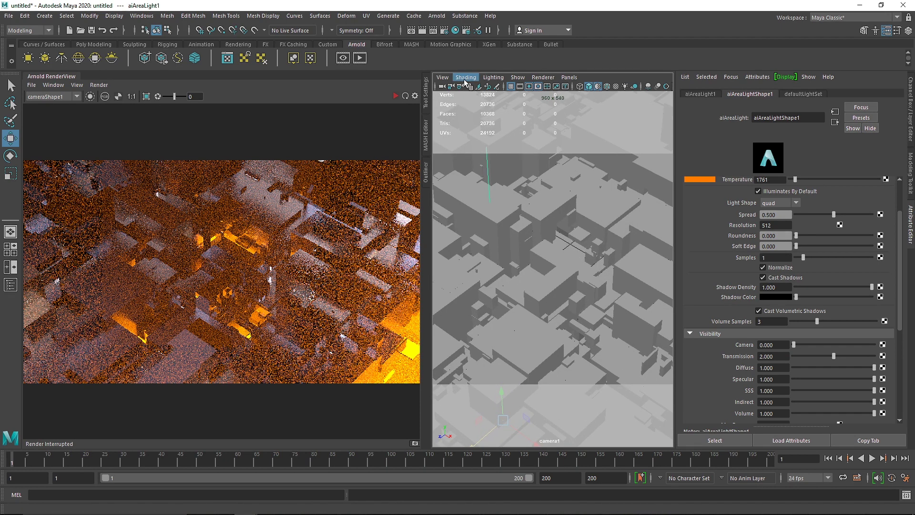
left_click(395, 97)
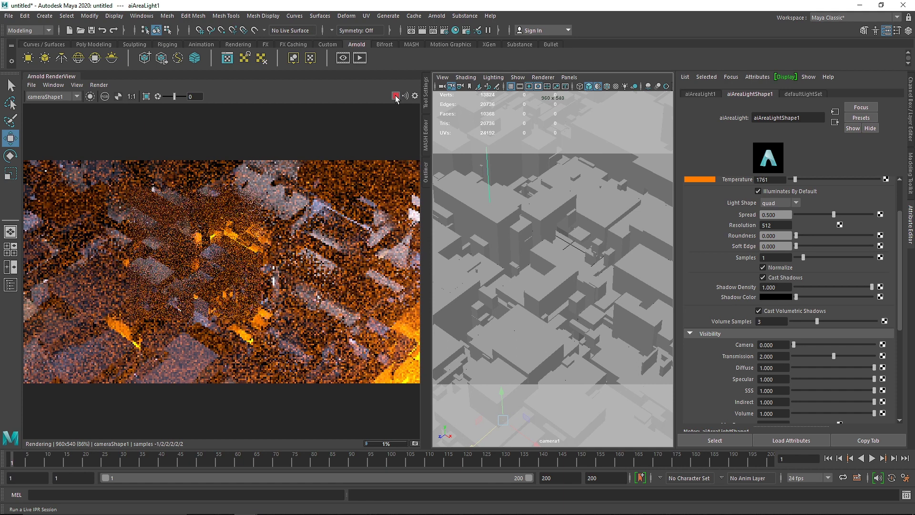
left_click(396, 96)
Step: Close the render view, create a locator, and move it onto the central block to about X 2.8, Y 1.9, Z 1.0
right_click(44, 75)
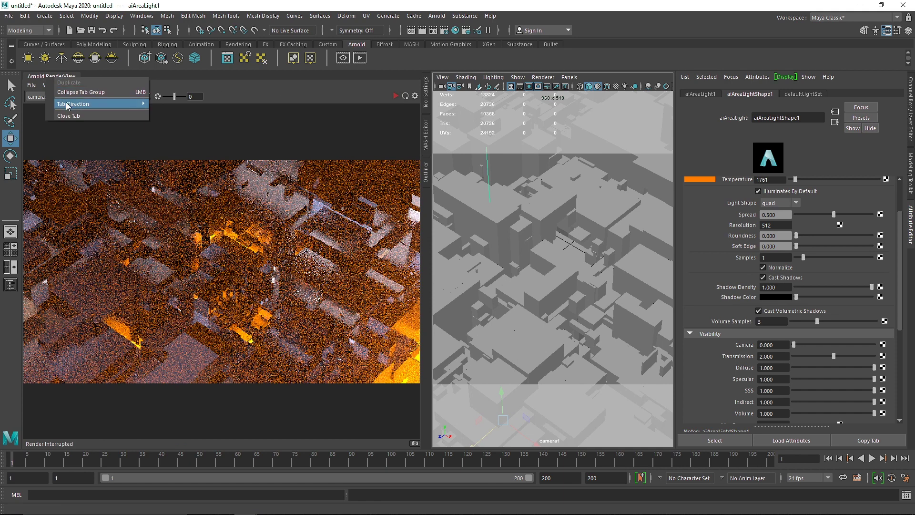
left_click(71, 117)
left_click(44, 16)
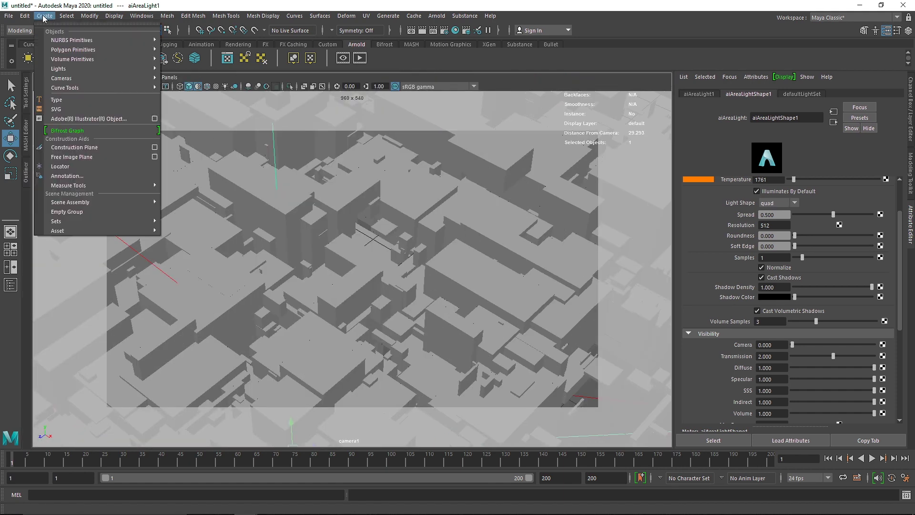
left_click(60, 165)
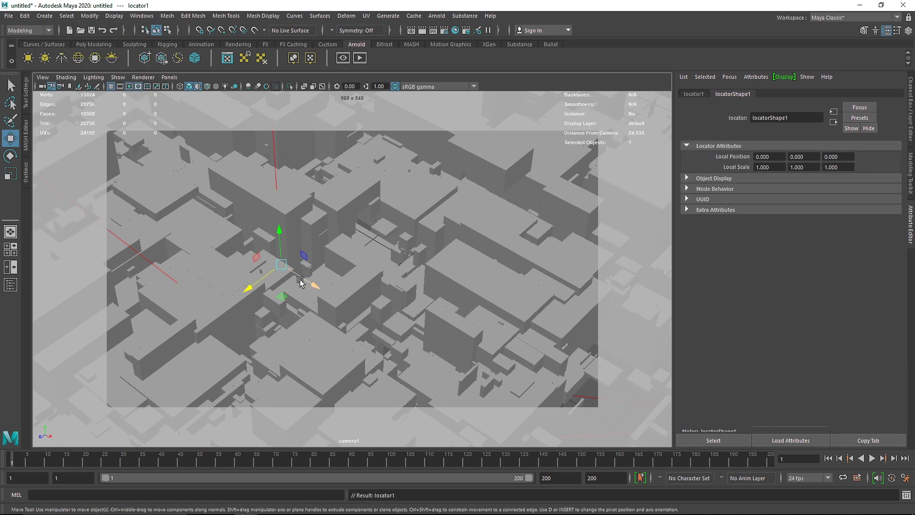
left_click_drag(300, 279, 410, 323)
left_click_drag(374, 297, 372, 246)
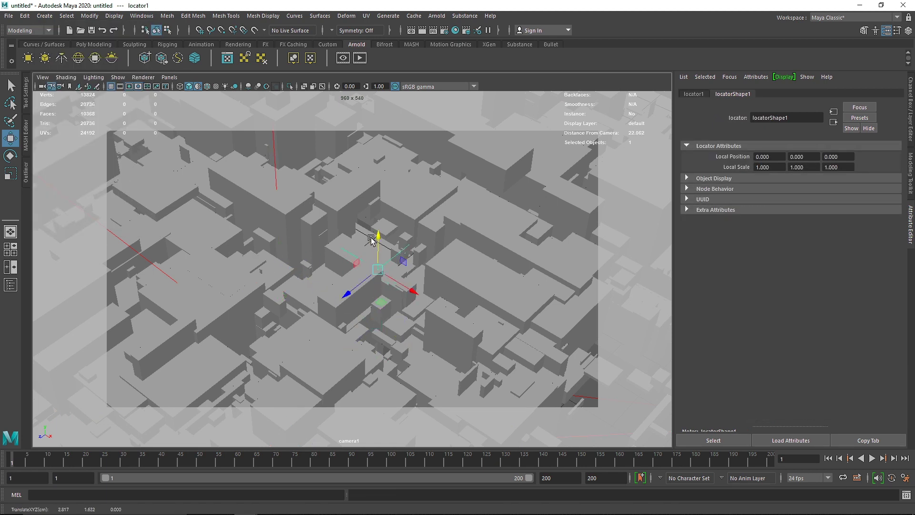
left_click_drag(346, 294, 344, 298)
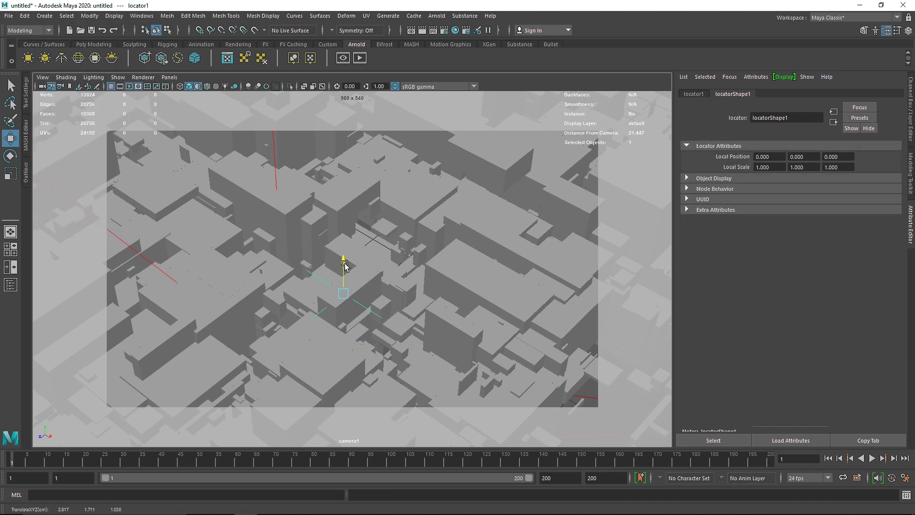
left_click_drag(345, 265, 348, 257)
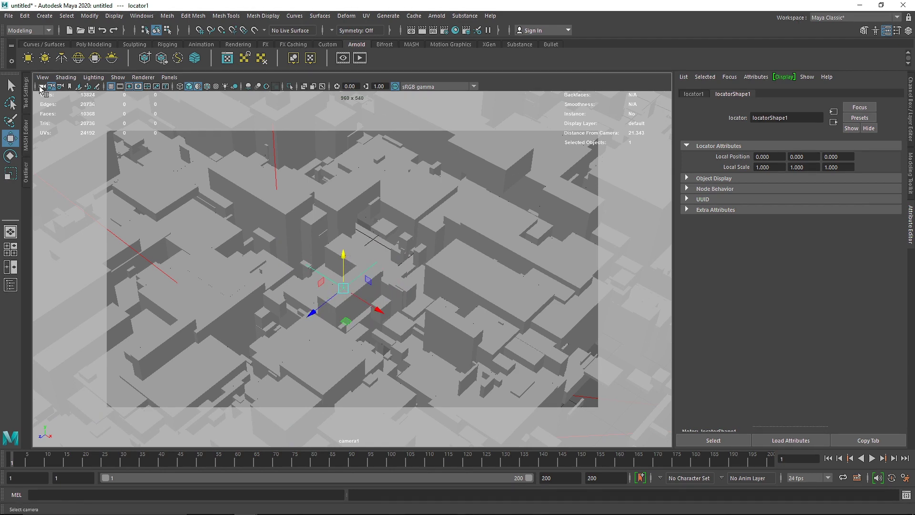
Step: Open camera1's attributes in a separate window and reselect the locator so its distance from the camera can be read alongside
left_click(42, 86)
left_click(868, 440)
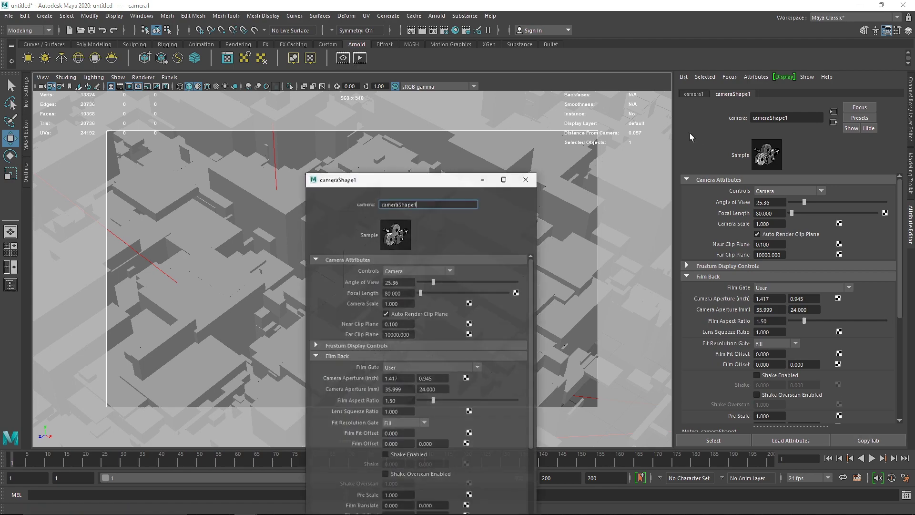
left_click_drag(425, 176, 785, 84)
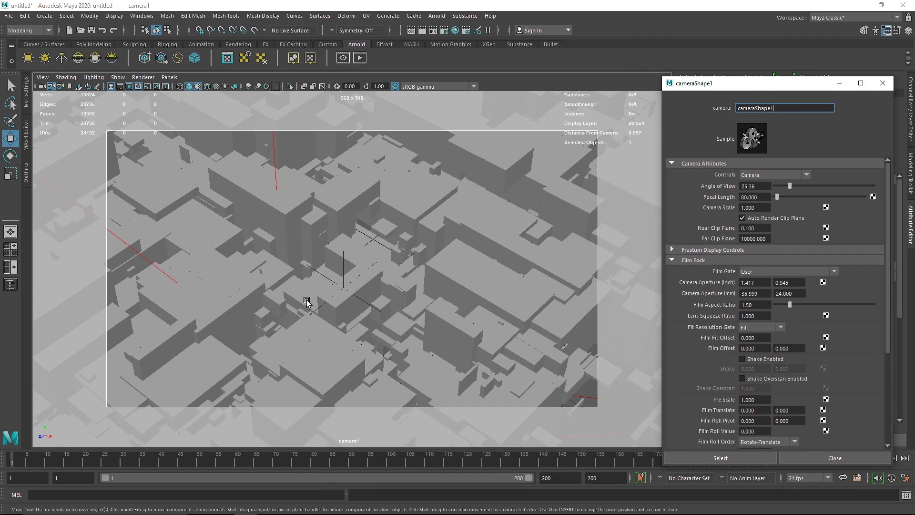
left_click(345, 262)
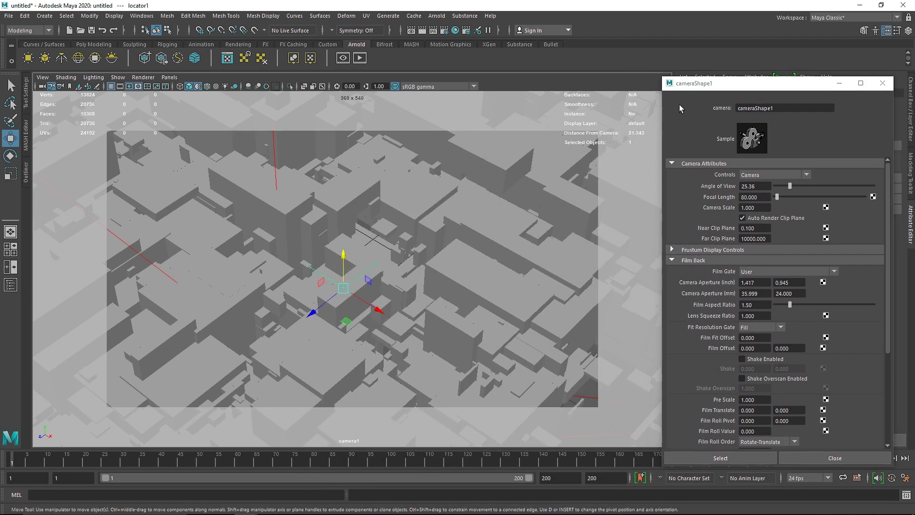
left_click_drag(701, 83, 291, 87)
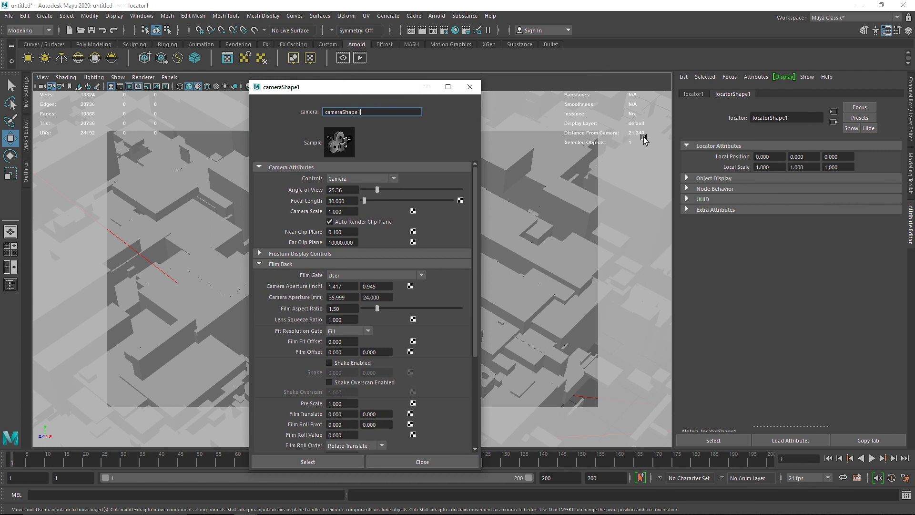
Step: Enable Arnold depth of field on camera1 with focus distance 21.343 and aperture size 0.2, and close its attribute window
left_click(299, 262)
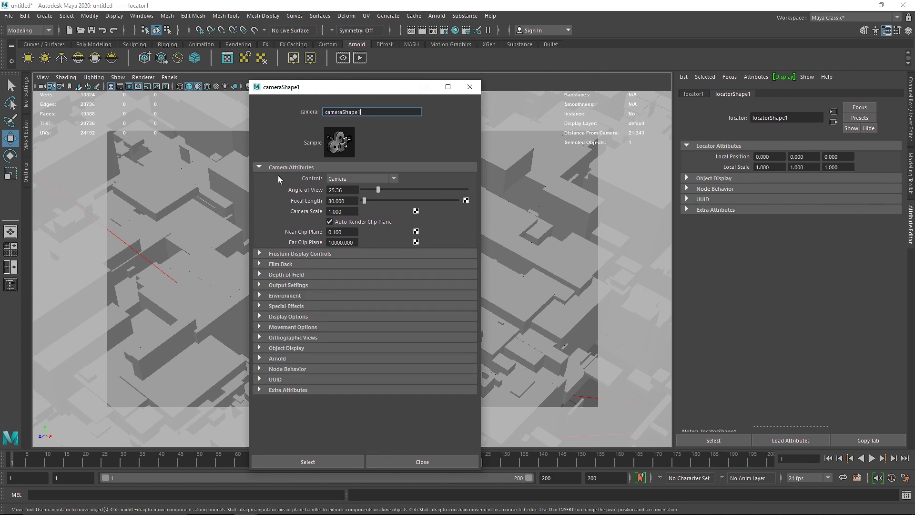
left_click(283, 170)
left_click(281, 282)
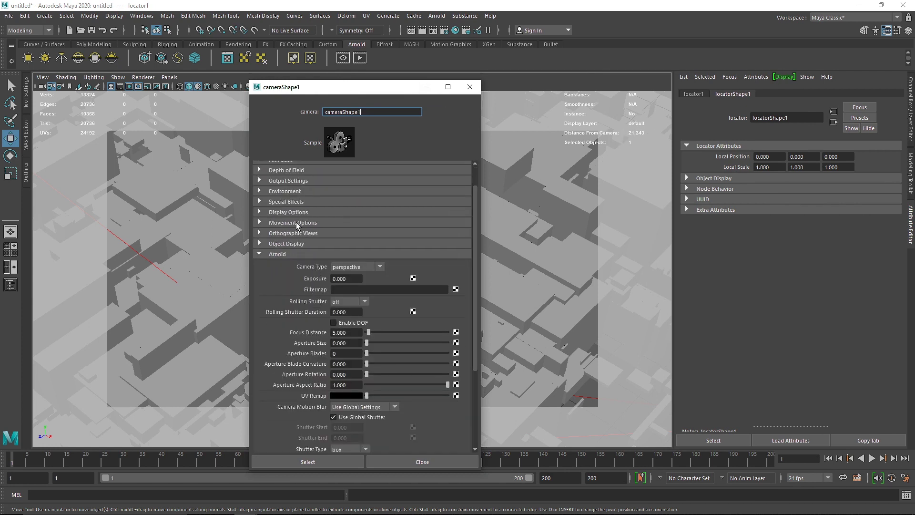
left_click(286, 198)
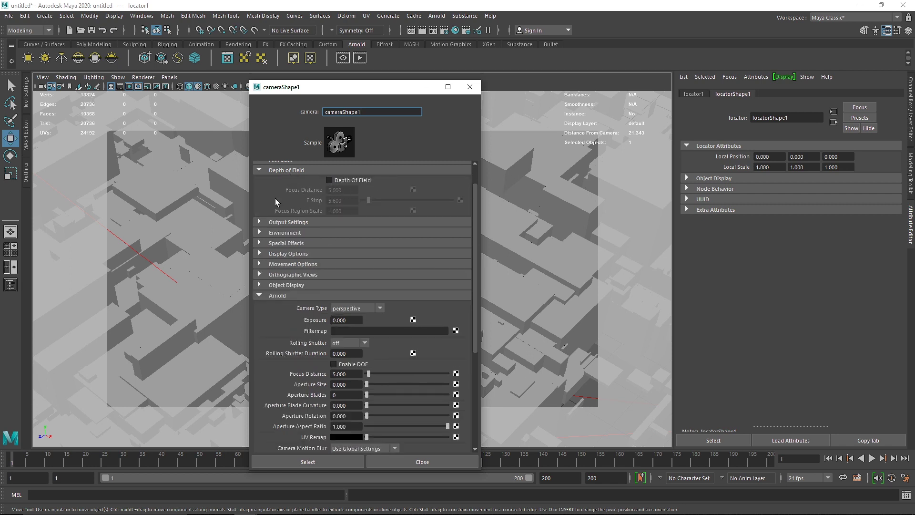
left_click(287, 170)
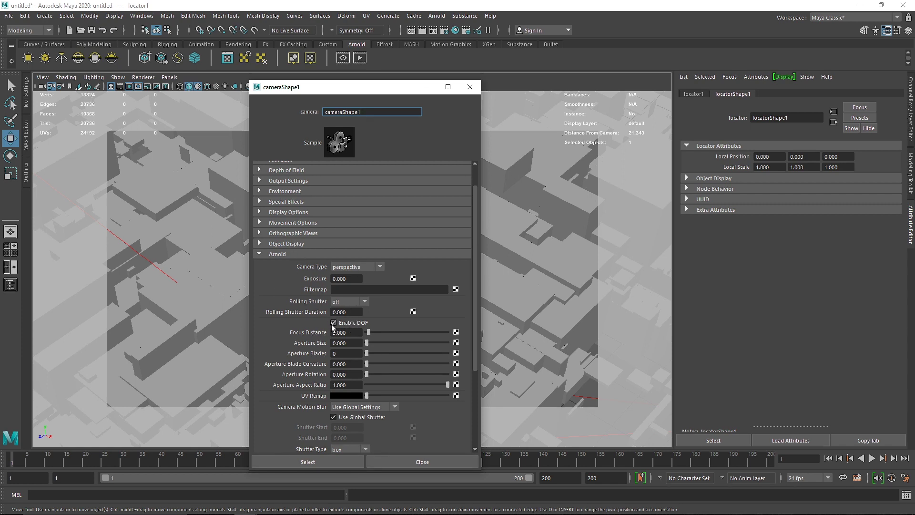
left_click(355, 332)
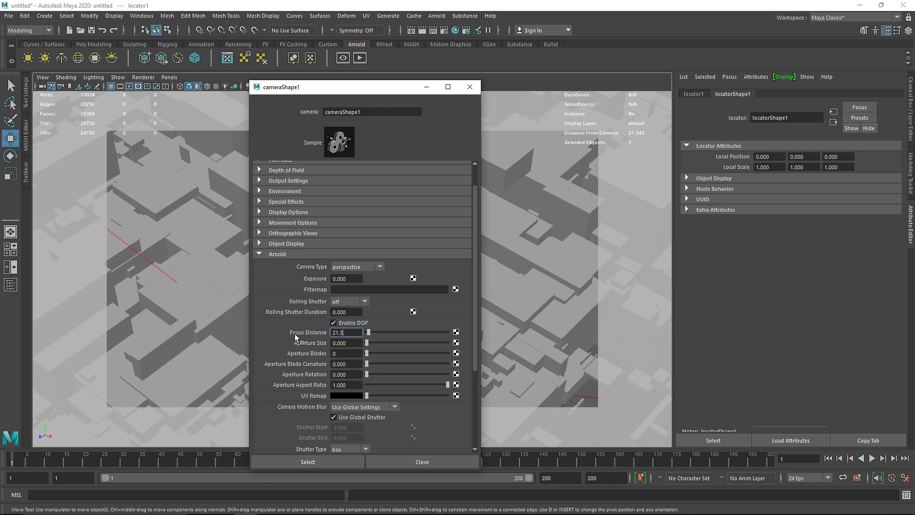
left_click(359, 343)
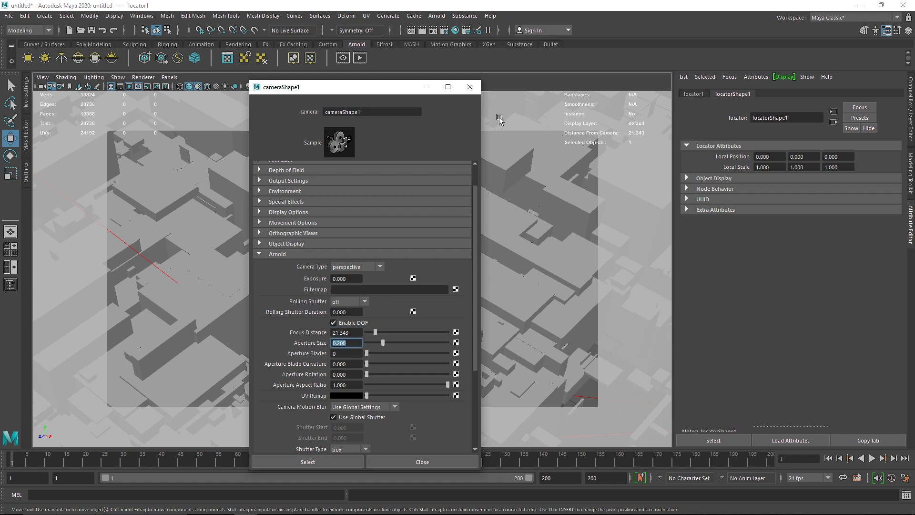
left_click(470, 88)
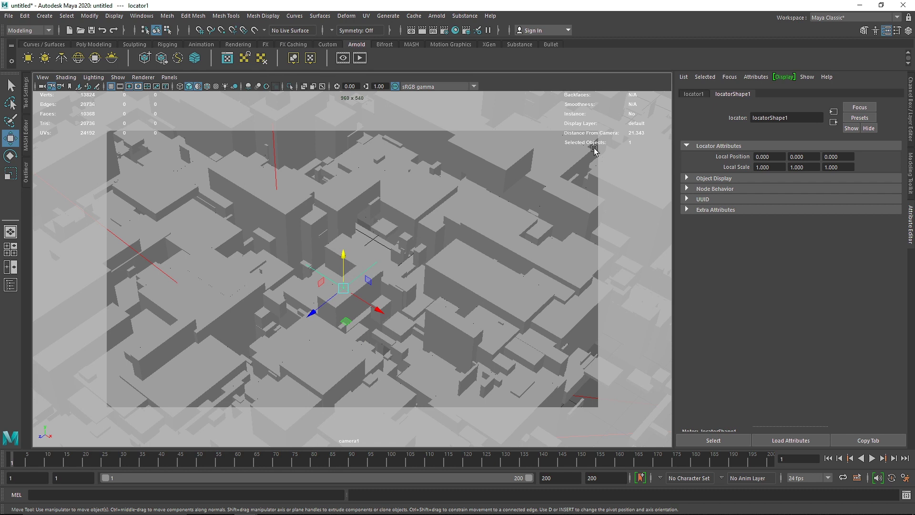
Step: Delete the locator and preview camera1's depth of field with a short live render in the reopened Arnold render view
left_click_drag(331, 294, 312, 294)
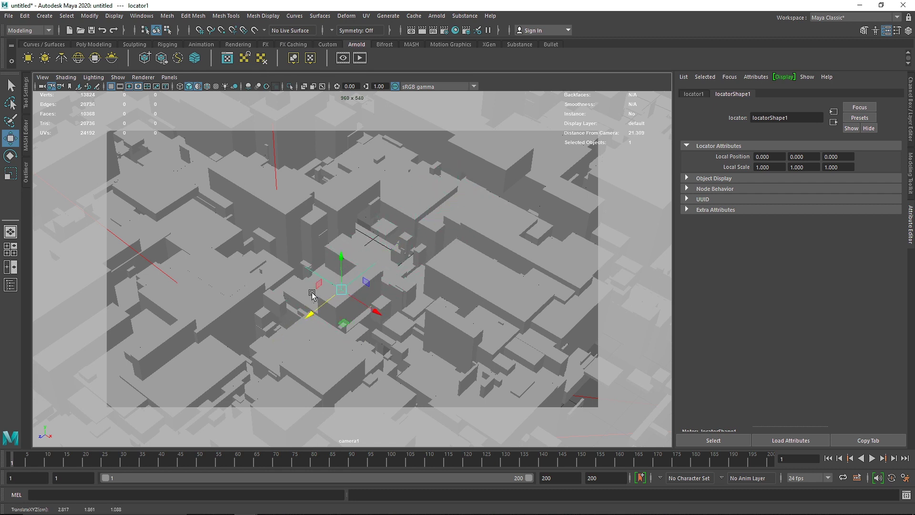
left_click(312, 293)
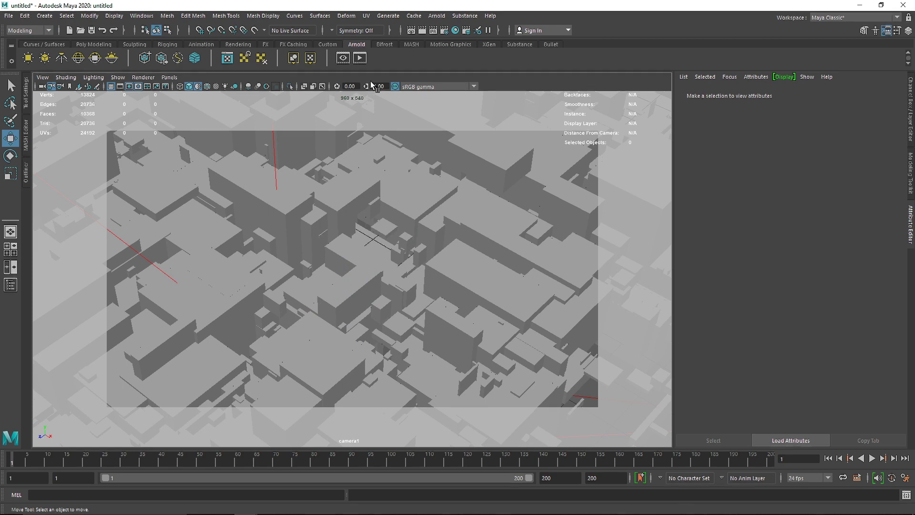
left_click(360, 57)
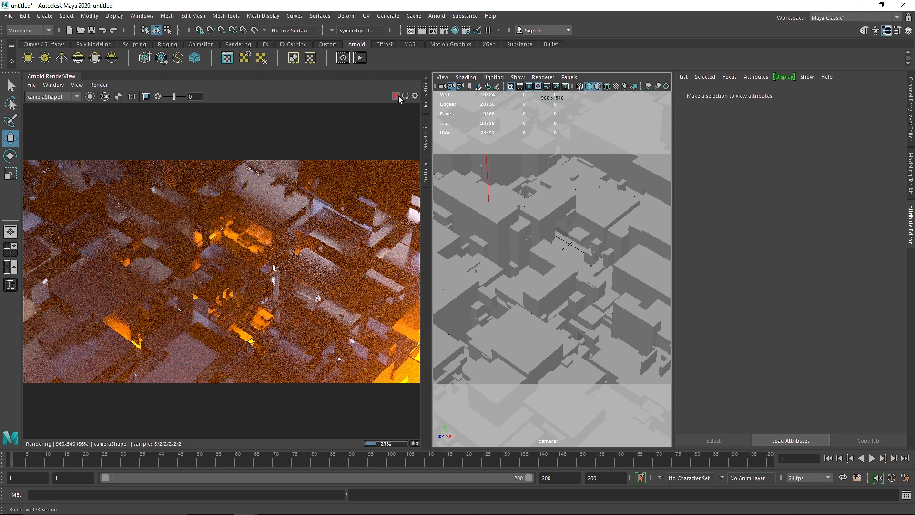
left_click(398, 96)
Step: Select the directional lights in the scene hierarchy and set directionalLight2's color temperature to 14525
left_click(426, 171)
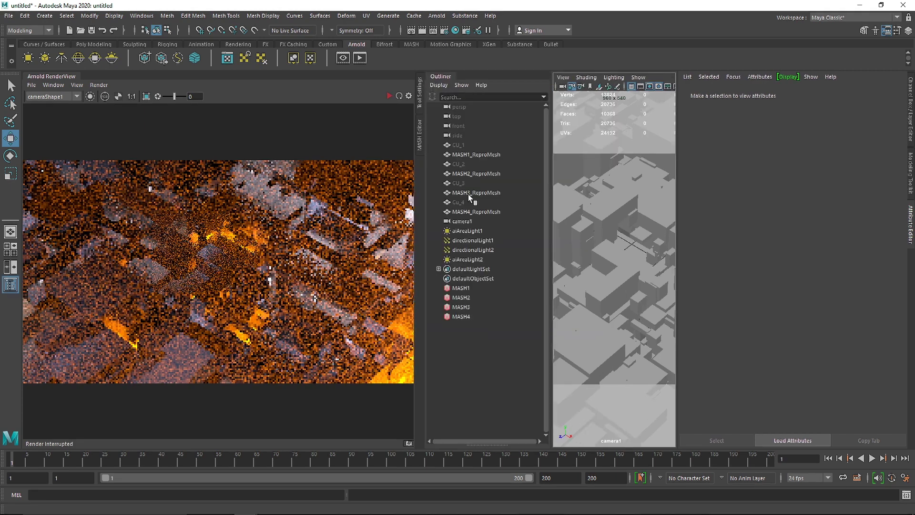
left_click(480, 239)
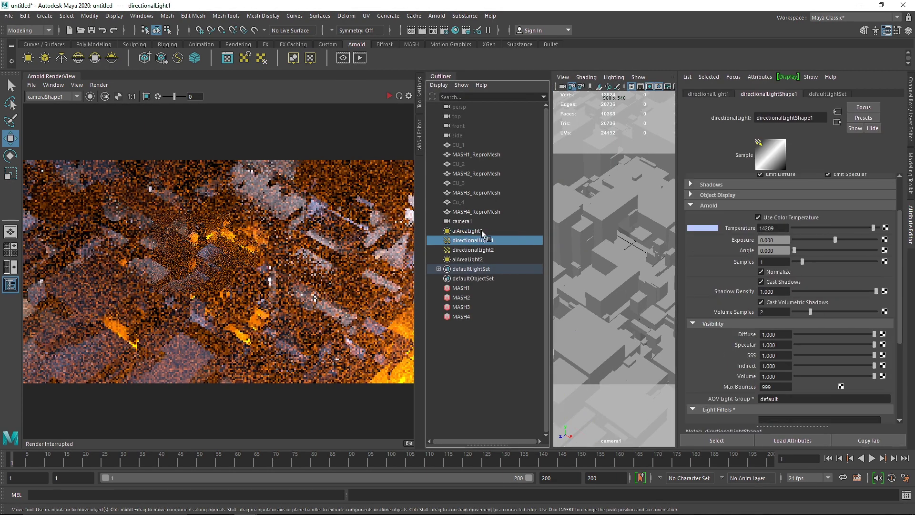
left_click(477, 250)
left_click_drag(873, 227, 875, 227)
Step: Set the overhead area light aiAreaLight2's color temperature to 15000 and collapse the scene hierarchy
left_click(504, 259)
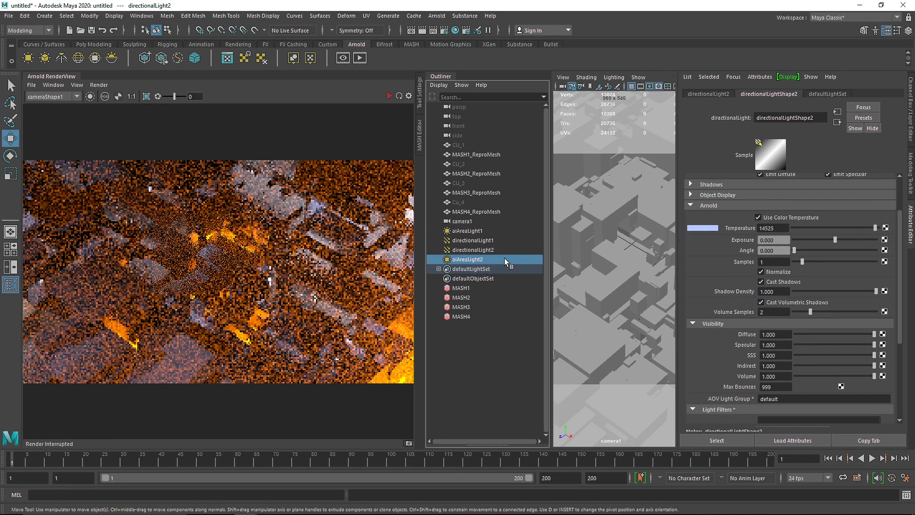
left_click_drag(876, 181, 878, 181)
left_click(885, 179)
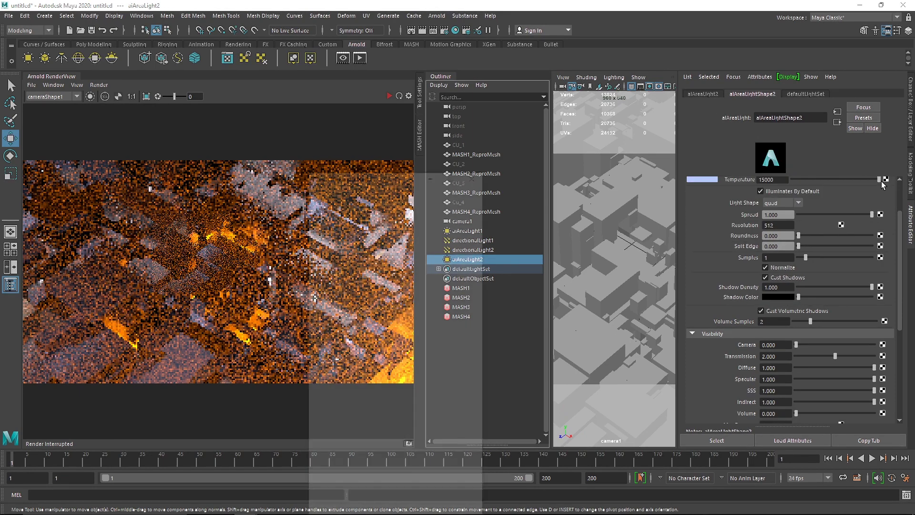
left_click(483, 174)
scroll(757, 271, "up", 3)
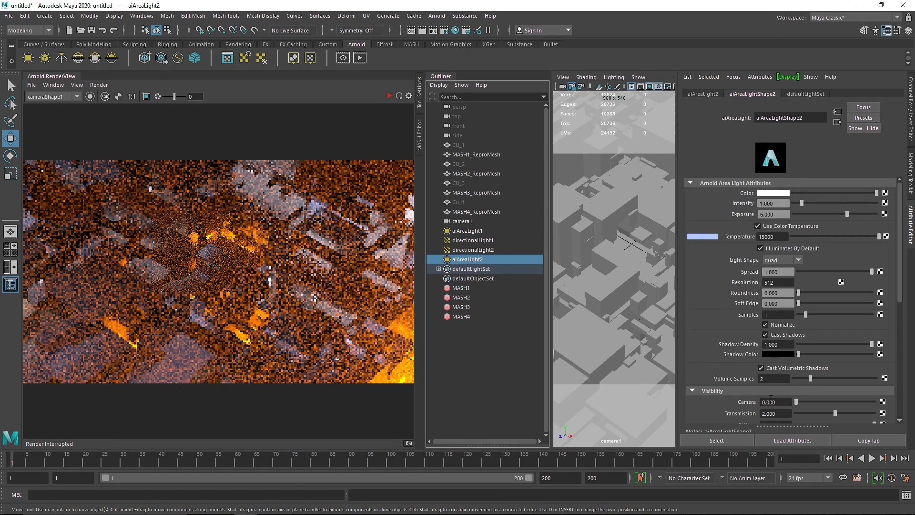
scroll(771, 398, "down", 6)
left_click(445, 77)
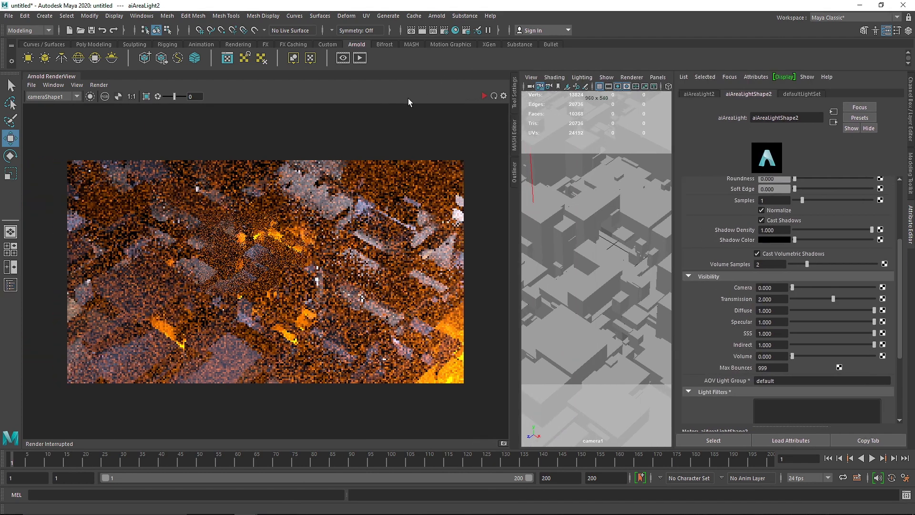
Step: Run the live render while setting camera1's Arnold aperture size to 0.3, and stop it once it refreshes
left_click(484, 96)
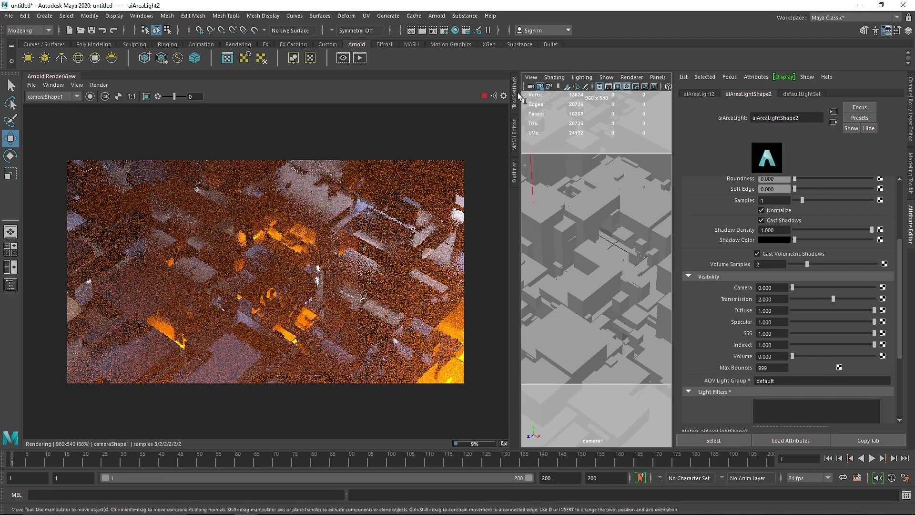
left_click(531, 87)
scroll(746, 398, "down", 4)
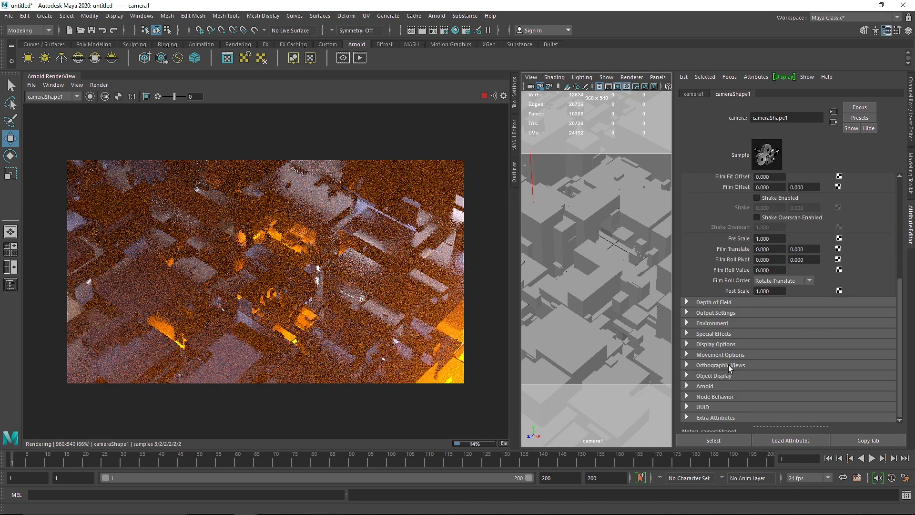
left_click(723, 385)
scroll(750, 382, "down", 3)
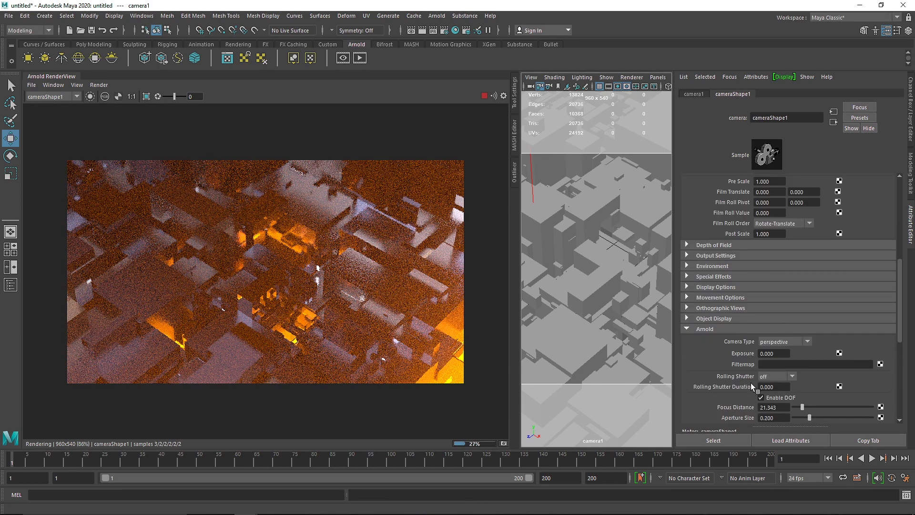
scroll(752, 388, "down", 3)
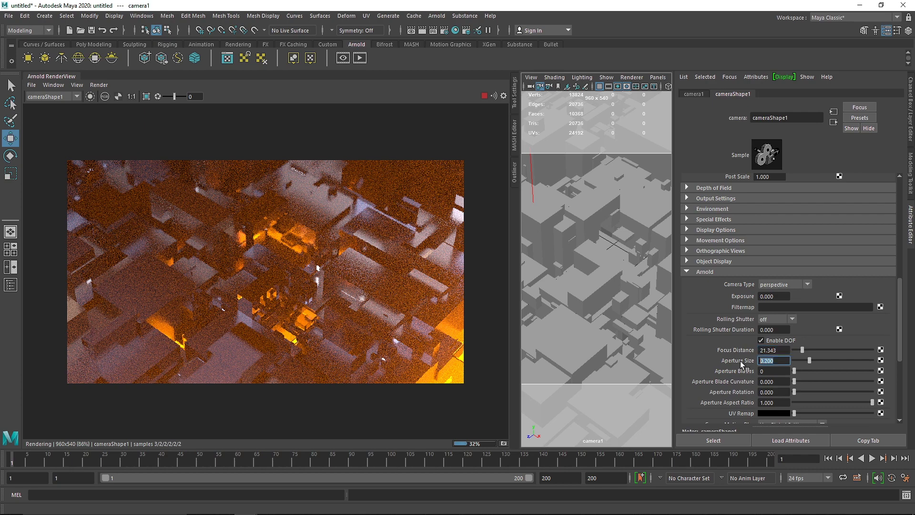
type("0.3")
key("Return")
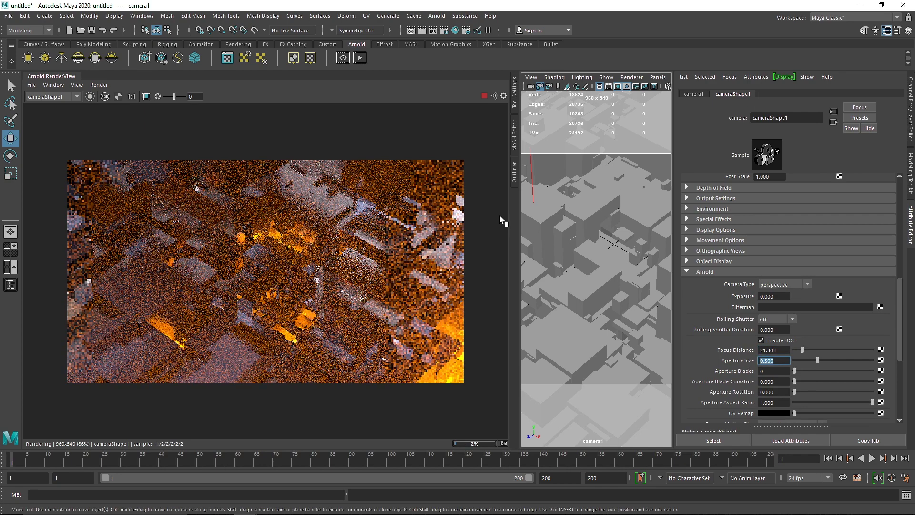
left_click(484, 96)
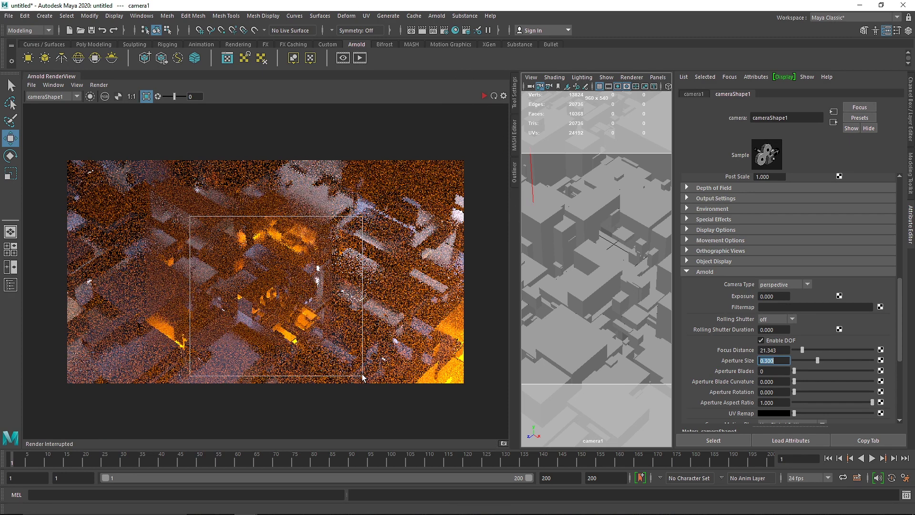
Step: Select the warm area light below the blocks in a widened perspective view and start the live render with a taller crop region
left_click_drag(519, 244, 411, 248)
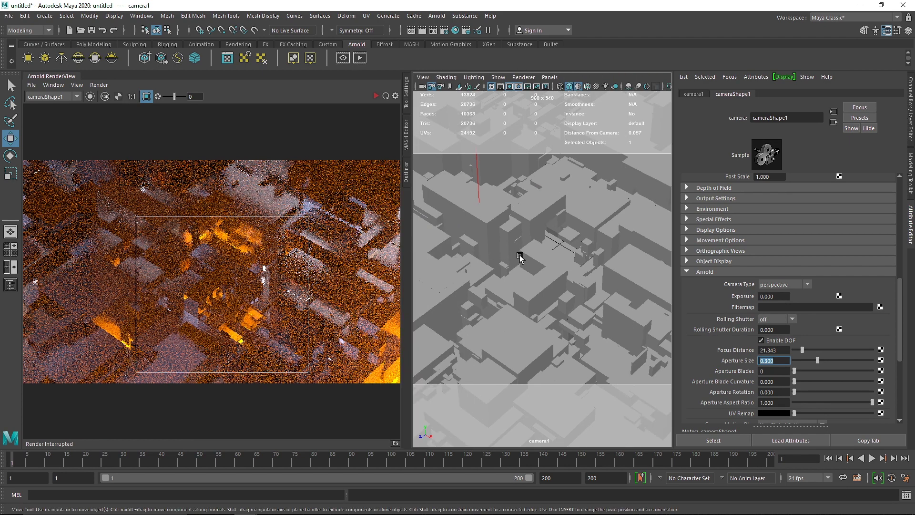
key("ctrl+shift+a")
key("space")
left_click_drag(521, 234, 520, 207)
left_click_drag(524, 224, 540, 245, "alt")
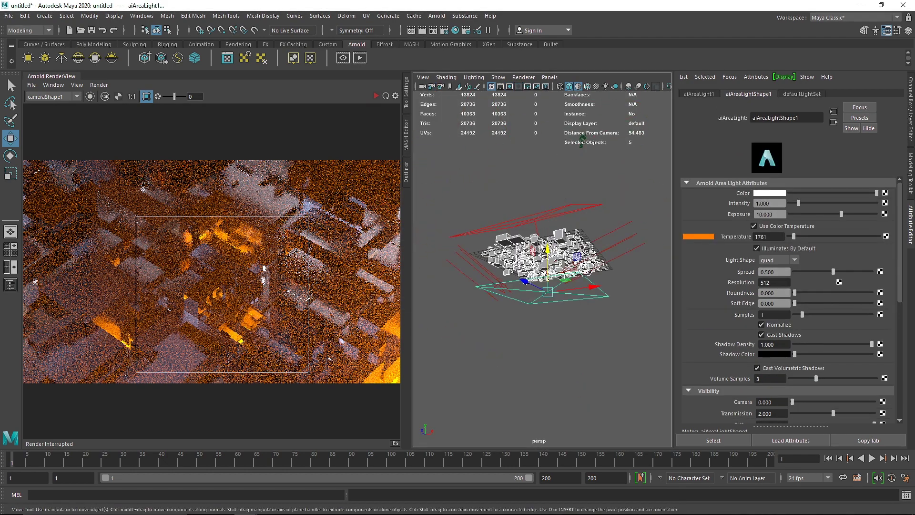
left_click(552, 301)
left_click_drag(552, 302, 536, 262, "alt")
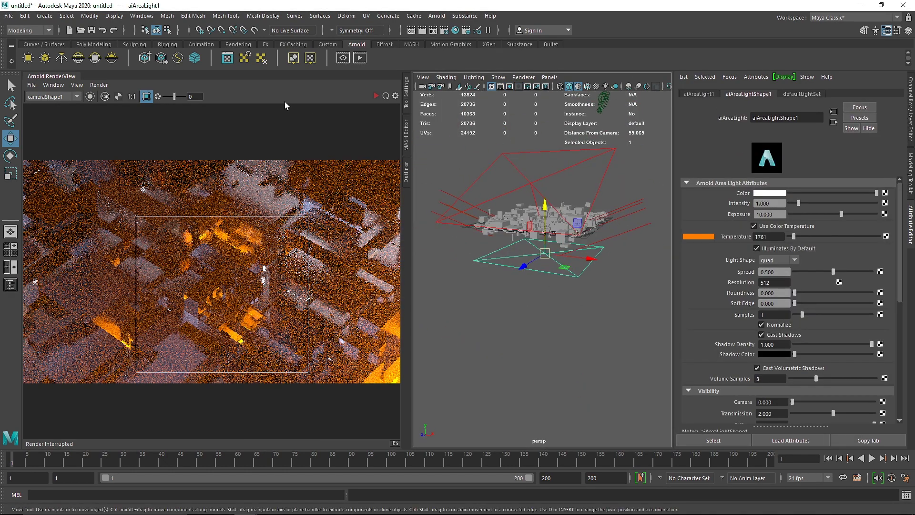
left_click(373, 95)
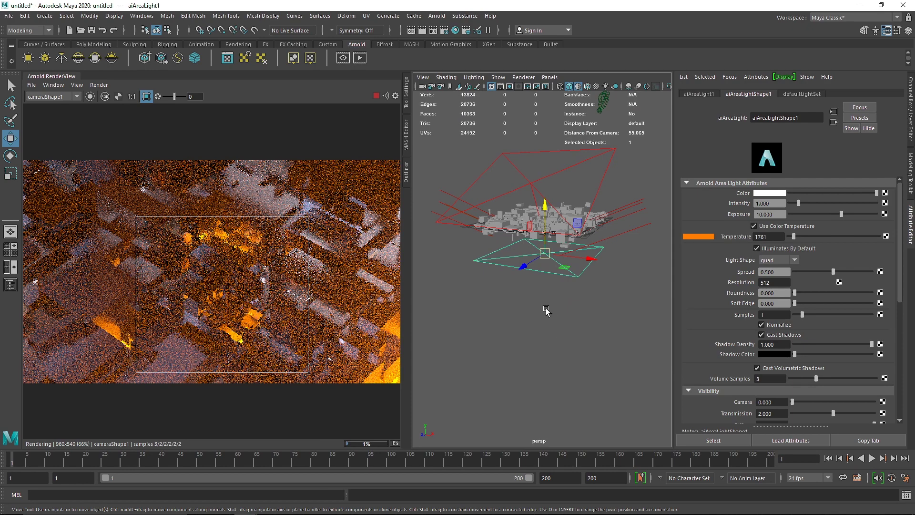
left_click_drag(307, 216, 312, 189)
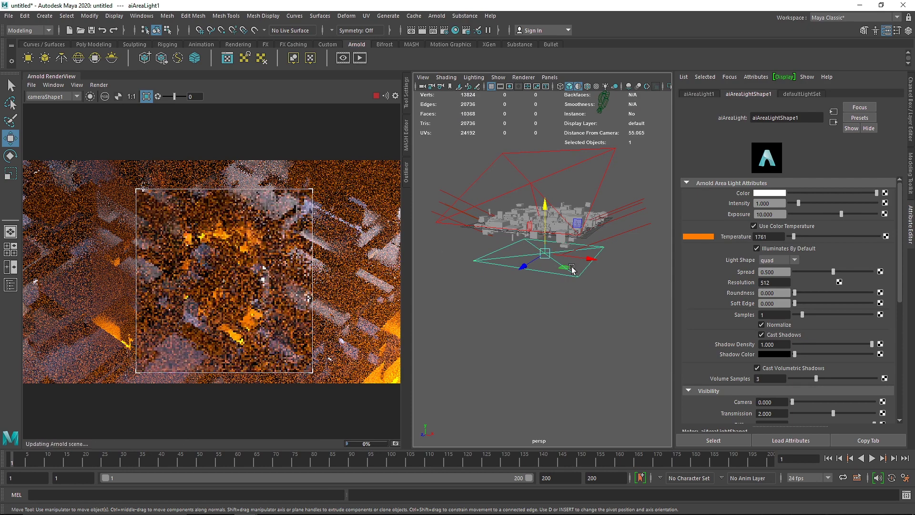
Step: Try the warm area light's spread at 0 and 0.725, with roundness and soft edge at 1
left_click_drag(802, 271, 753, 267)
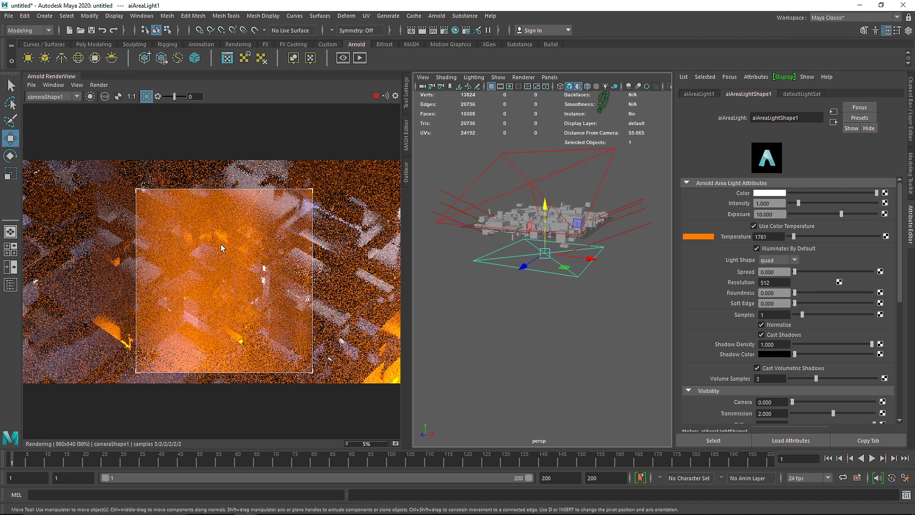
left_click_drag(794, 271, 850, 272)
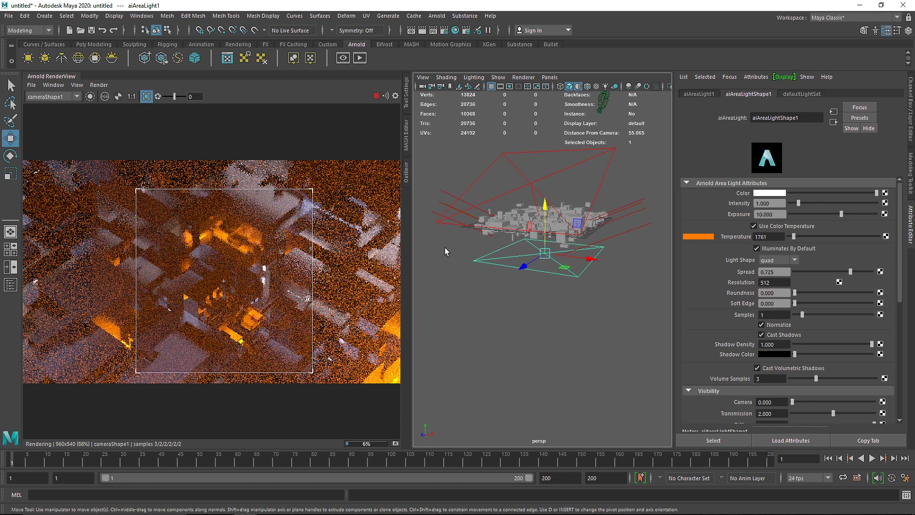
left_click_drag(816, 290, 874, 307)
left_click(873, 303)
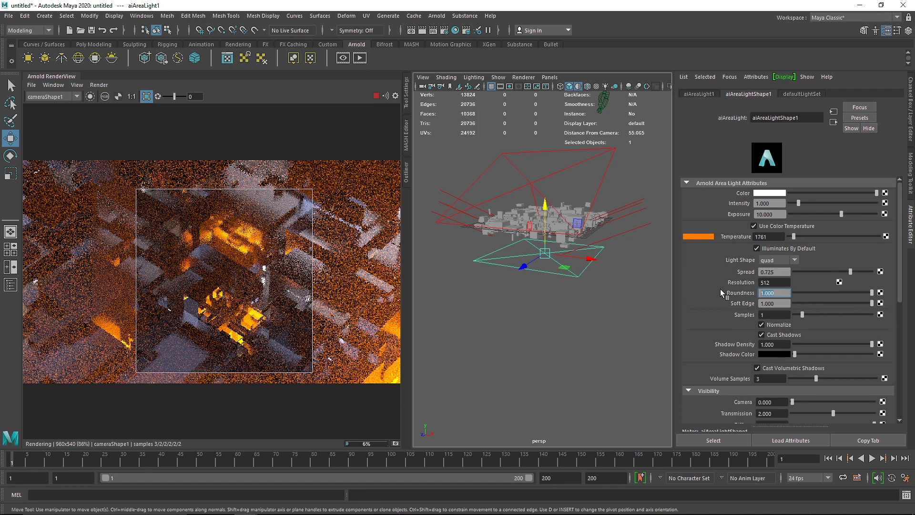
Step: Set the warm area light's roundness and soft edge to 0.5 and turn off the crop region to render the full frame
double_click(774, 292)
type("0.5")
key("Tab")
type("0.5")
key("Return")
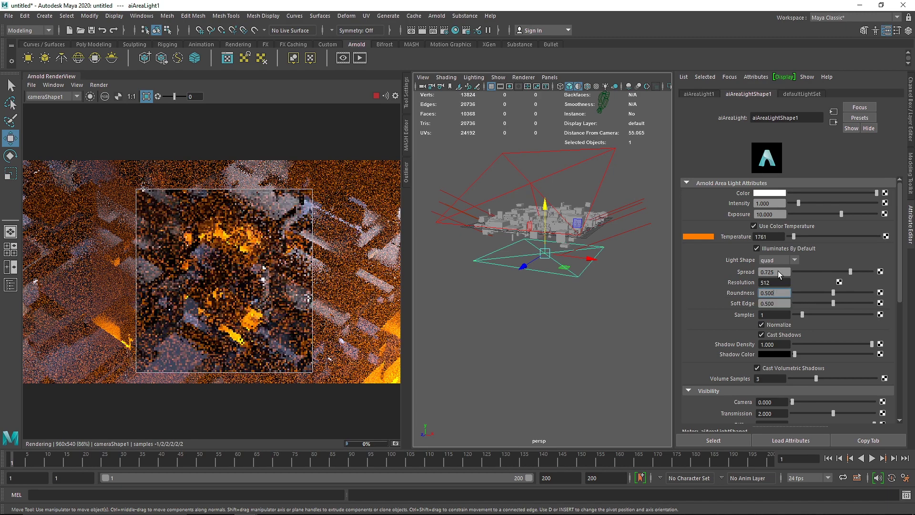
left_click(149, 98)
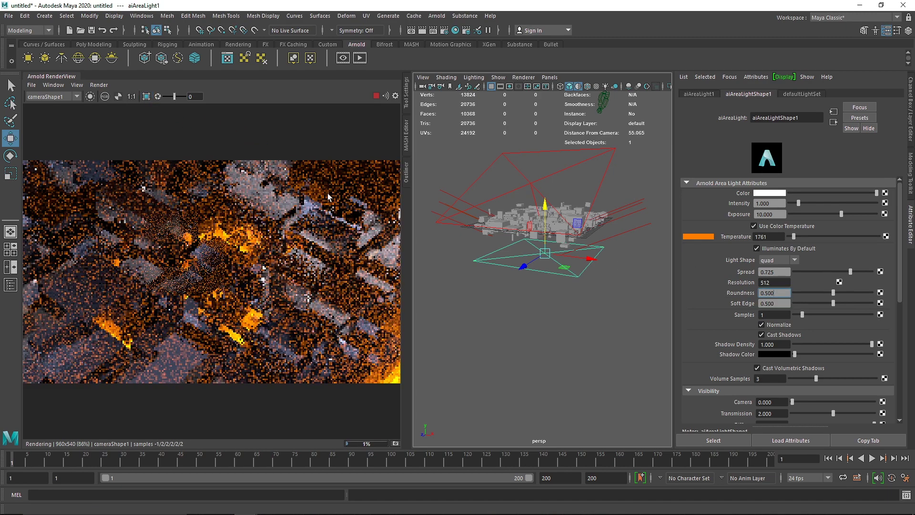
Step: Compare the warm area light's spread at 0 in the live render, finally setting it to 0.438
left_click_drag(854, 270, 770, 270)
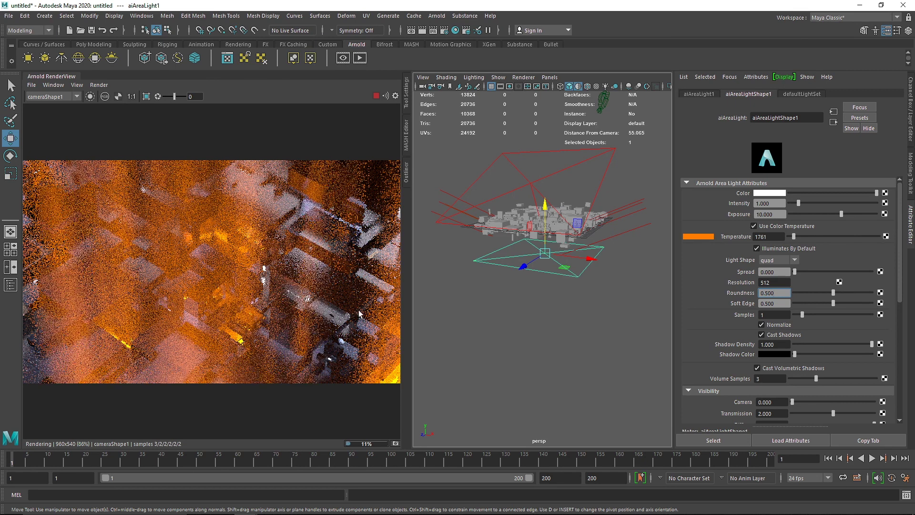
left_click(832, 271)
left_click_drag(831, 274, 827, 271)
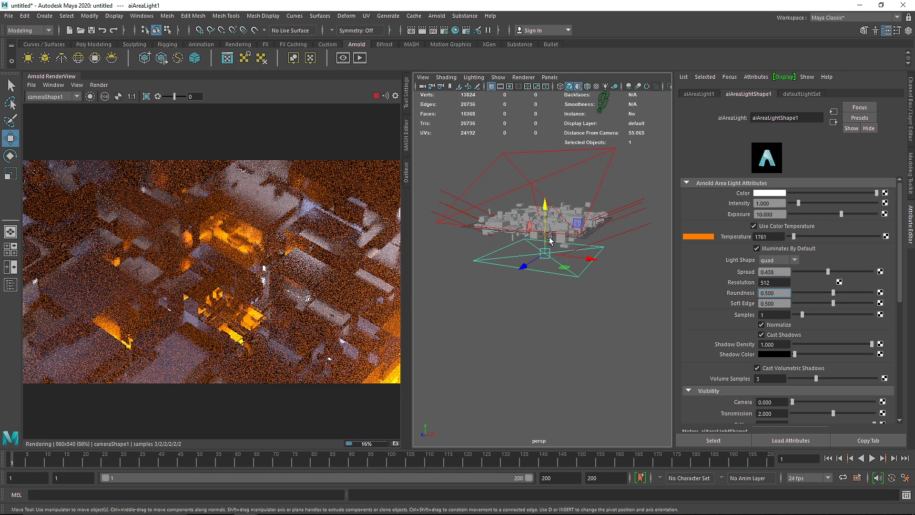
Step: Crop the live render to the glowing blocks near the image center and inspect their underlighting up close
scroll(550, 240, "up", 3)
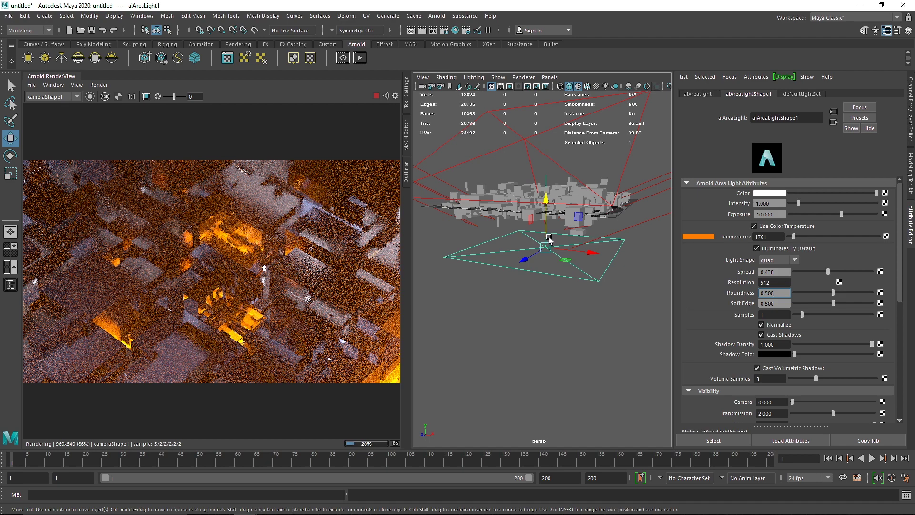
left_click_drag(185, 269, 292, 354, "shift")
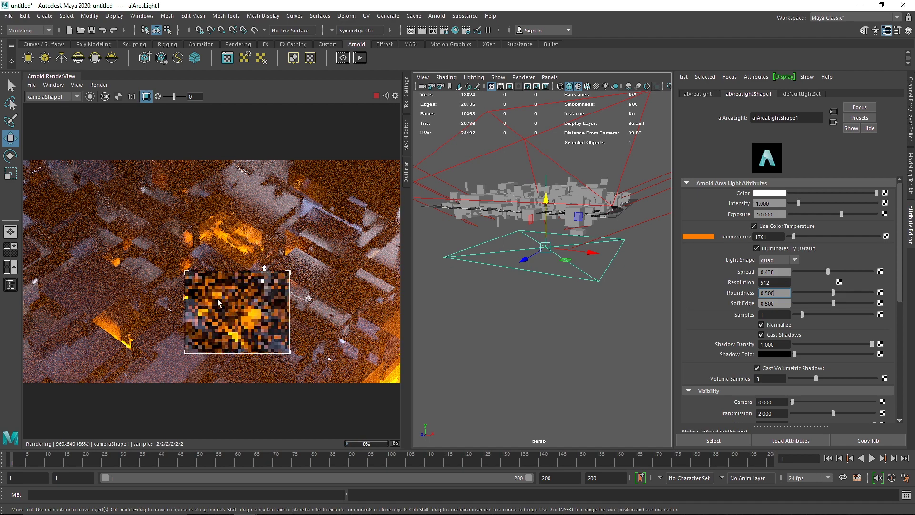
scroll(213, 290, "up", 4)
middle_click_drag(322, 351, 271, 296)
scroll(245, 286, "down", 1)
scroll(244, 286, "down", 1)
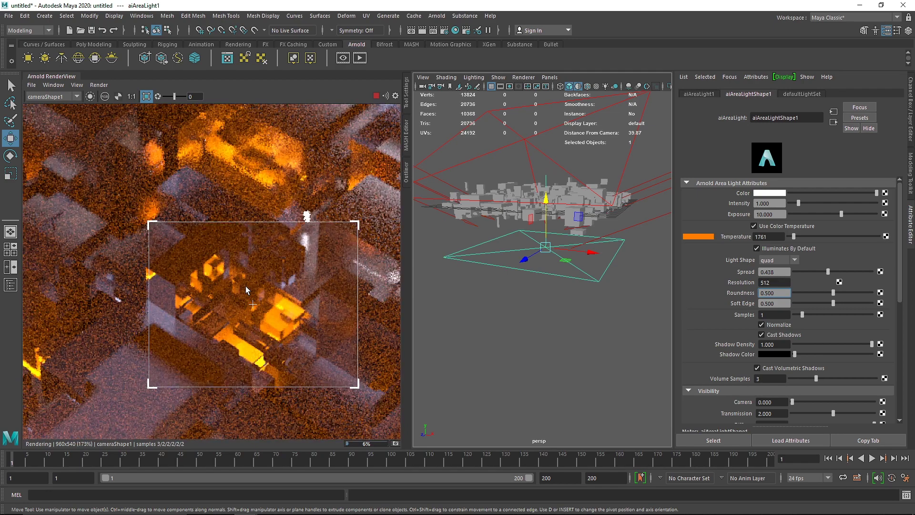
scroll(262, 292, "down", 1)
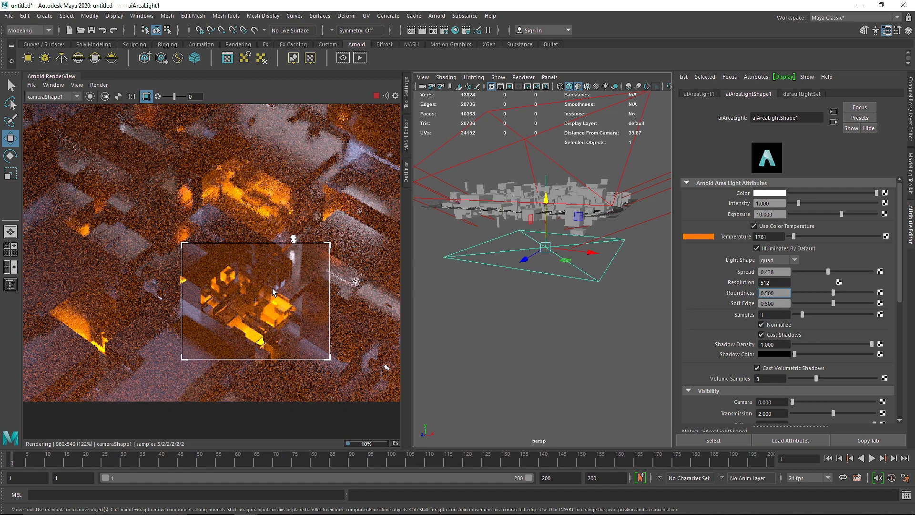
Step: Turn off the crop region and run the live render over the whole frame to check the overall lighting
left_click(377, 96)
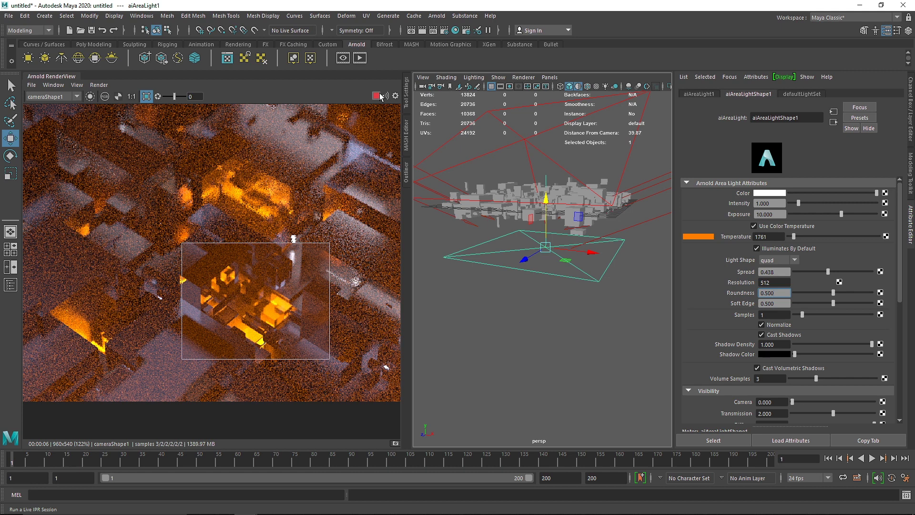
left_click(146, 97)
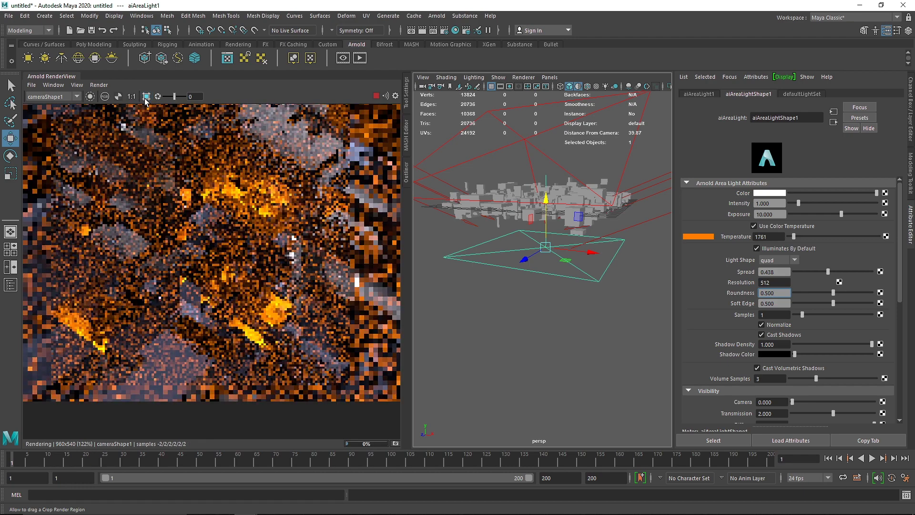
scroll(342, 248, "down", 2)
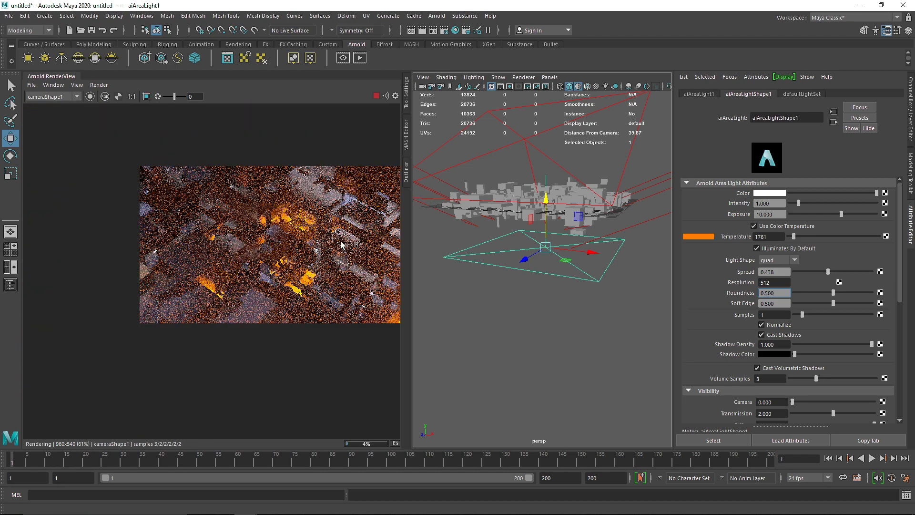